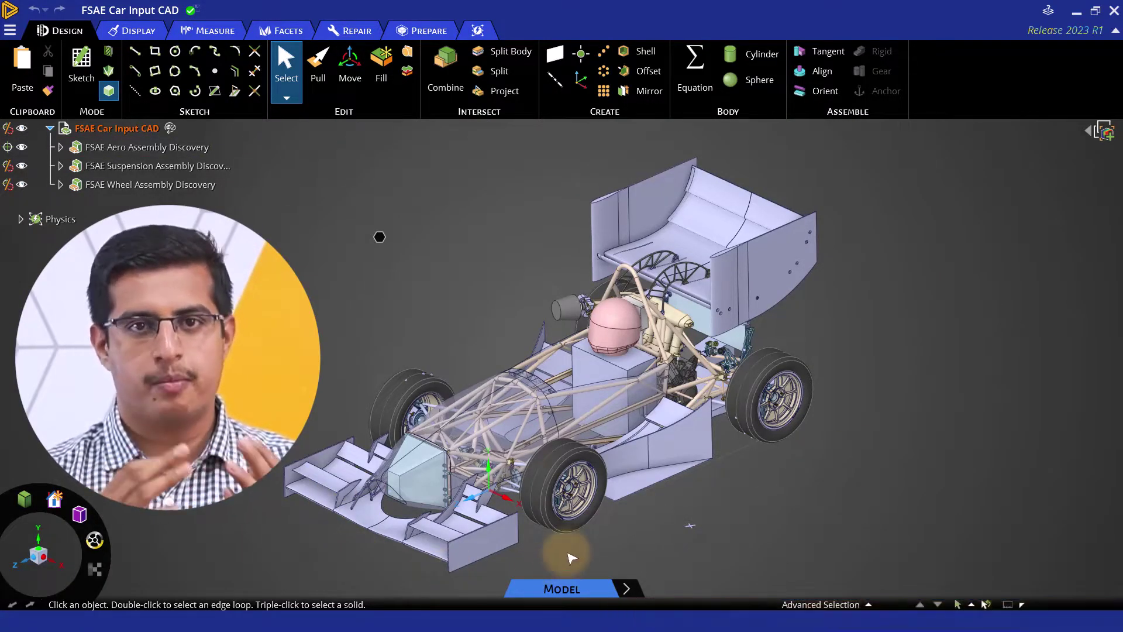
# Step: Examine the full car model from several angles, including the front suspension mounts and the nose area
pyautogui.scroll(10, 572, 418)
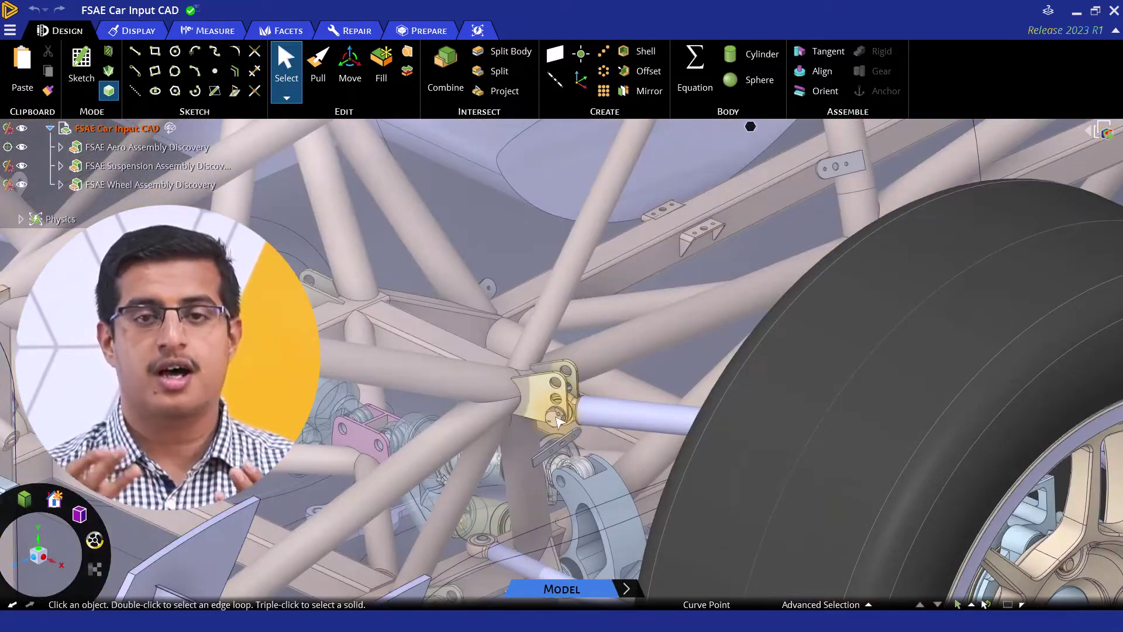
pyautogui.scroll(-10, 572, 417)
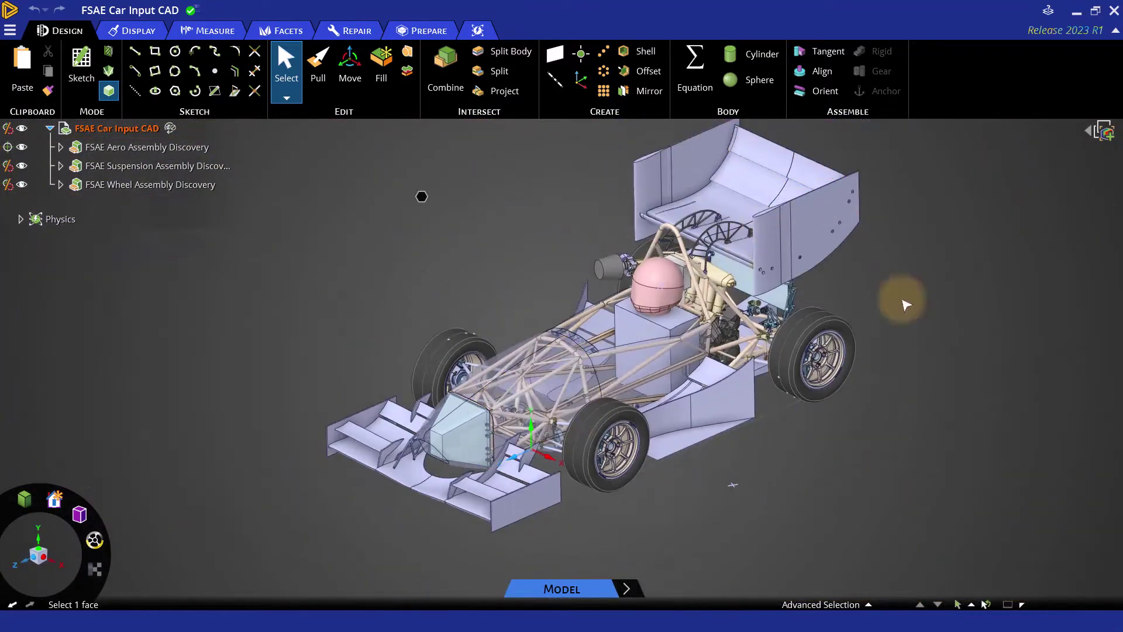
pyautogui.scroll(-1, 923, 483)
pyautogui.scroll(1, 948, 270)
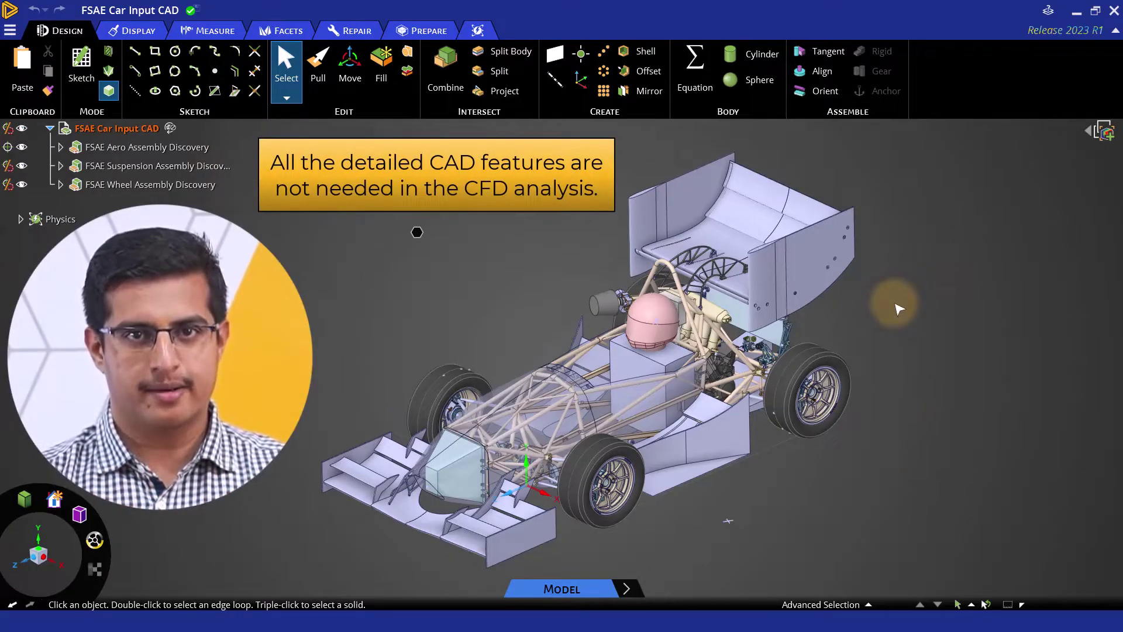
pyautogui.moveTo(814, 489); pyautogui.dragTo(774, 495, button='middle')
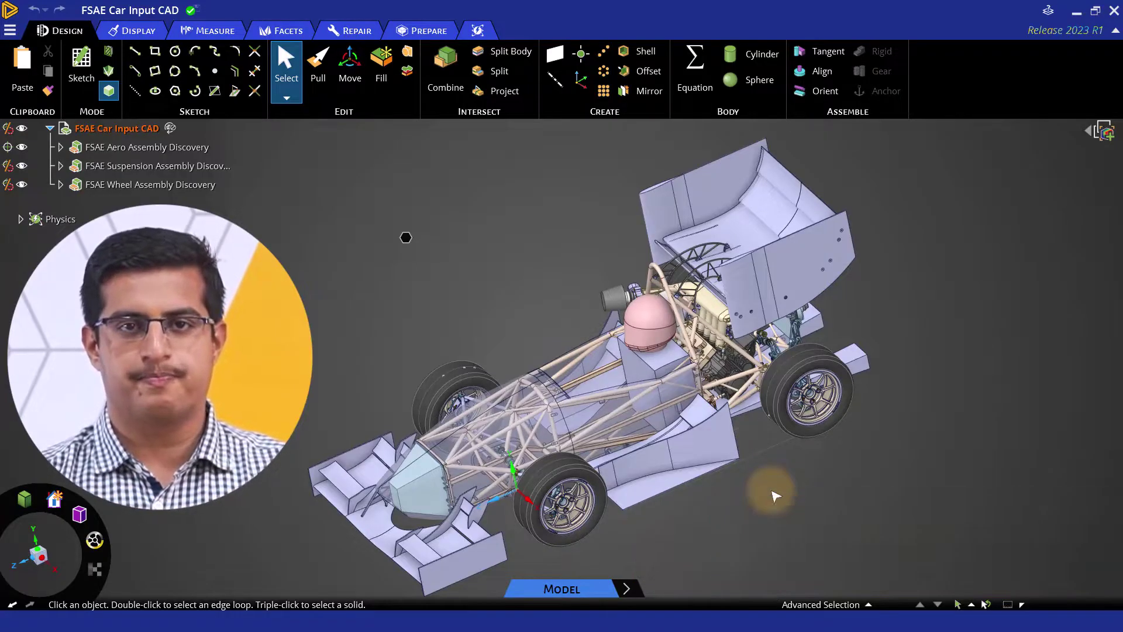
pyautogui.moveTo(775, 496); pyautogui.dragTo(815, 502, button='middle')
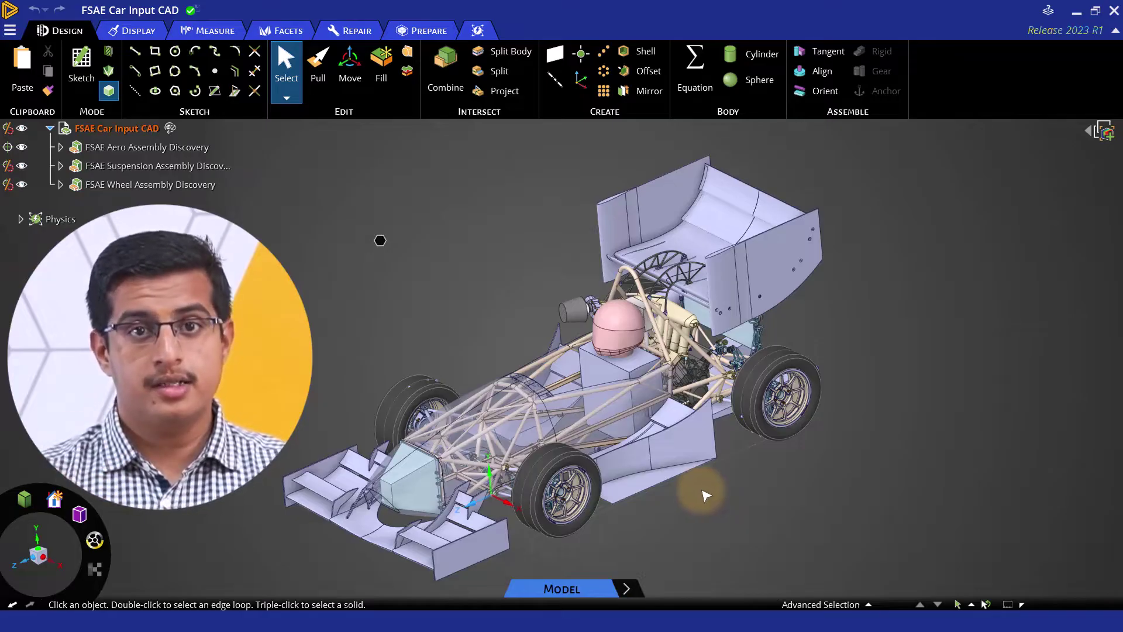
pyautogui.click(414, 458)
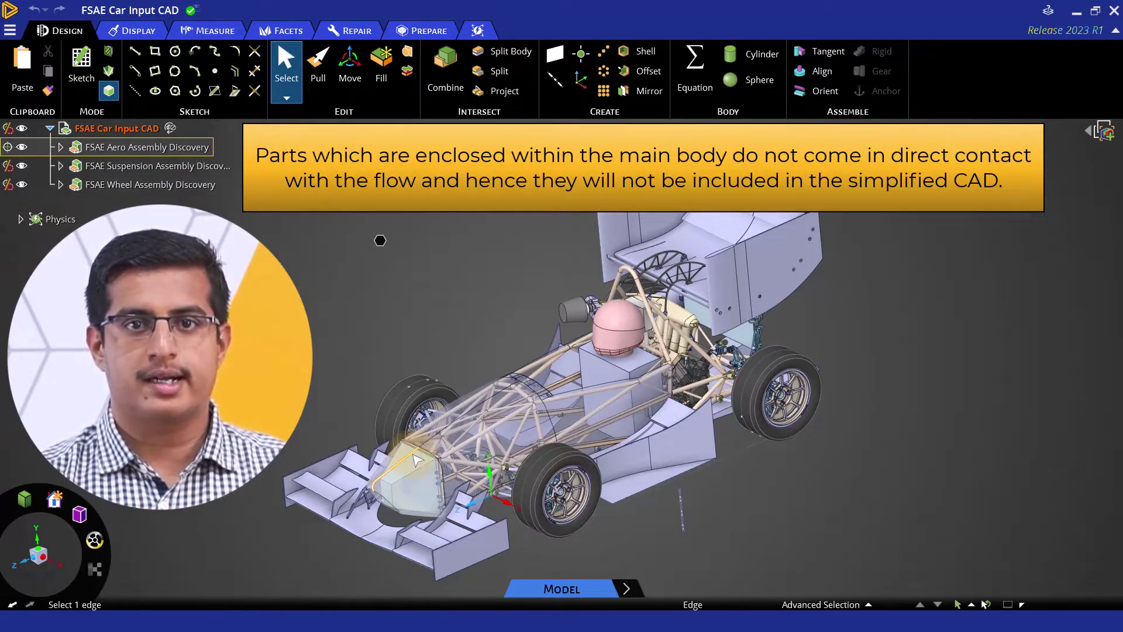
pyautogui.click(301, 544)
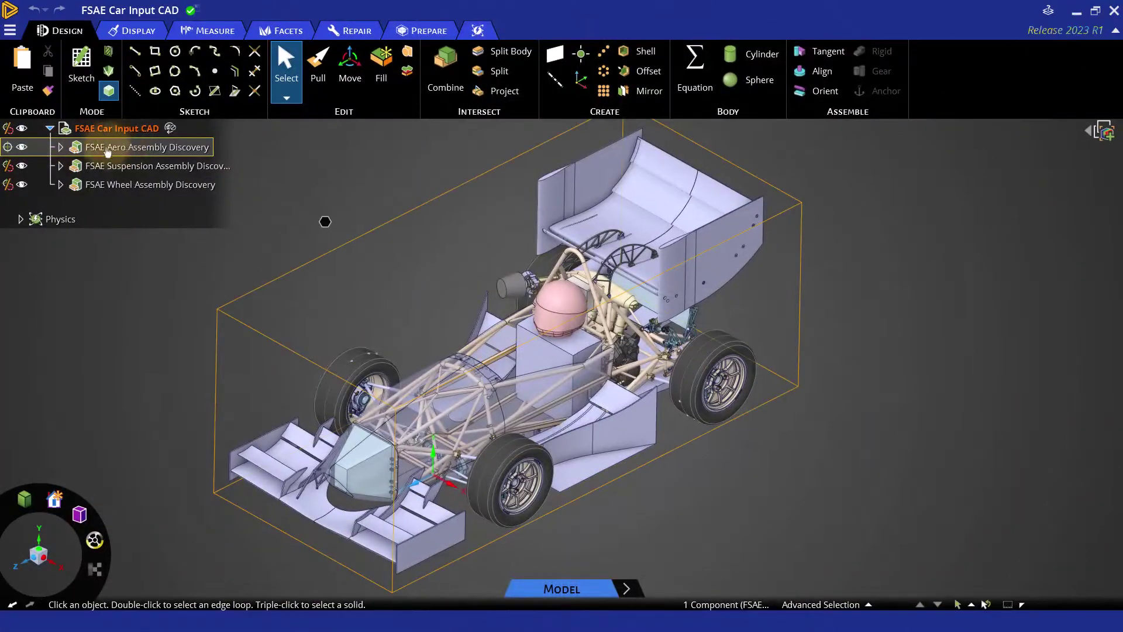
# Step: Expand FSAE Aero Assembly Discovery and highlight the 2023 Aero Bodywork surface to identify it on the car
pyautogui.click(61, 146)
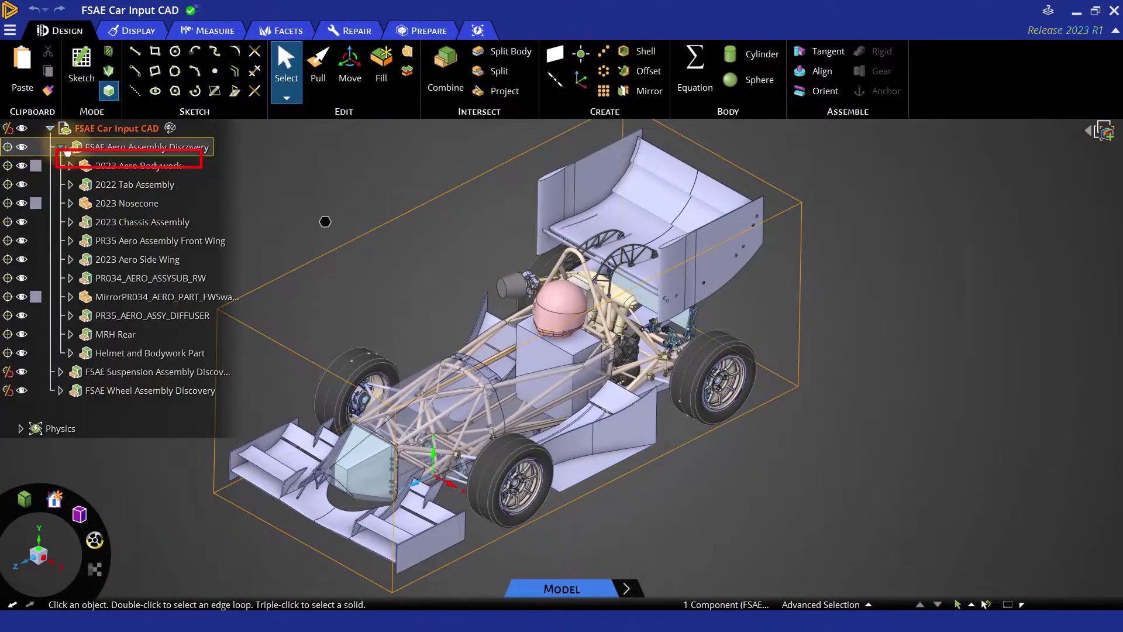
pyautogui.click(138, 165)
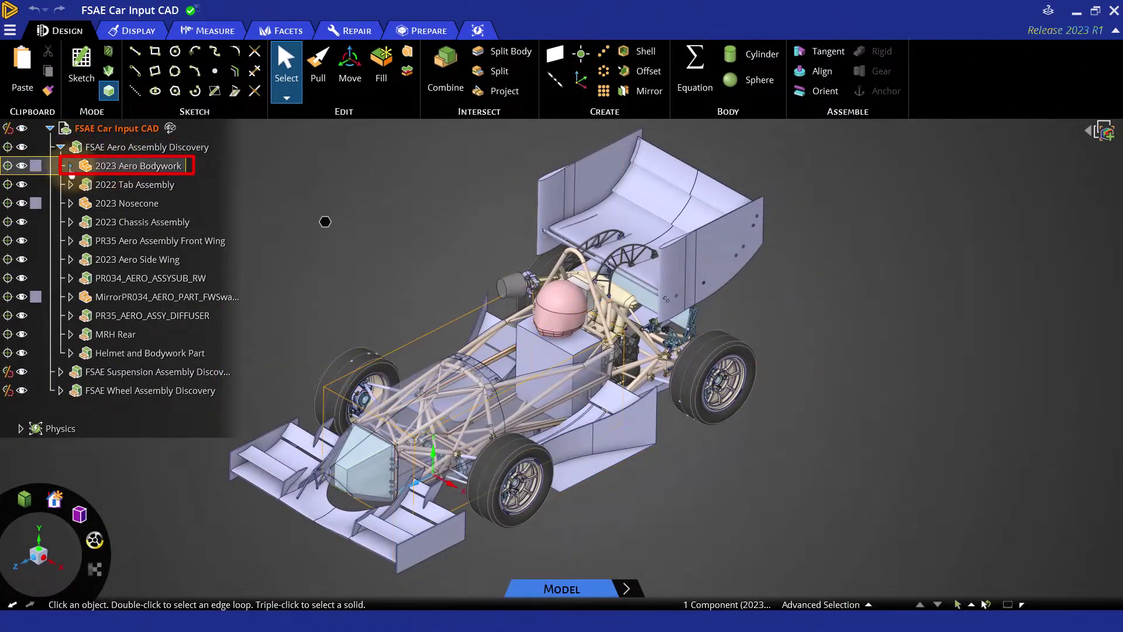
pyautogui.click(70, 165)
pyautogui.click(122, 185)
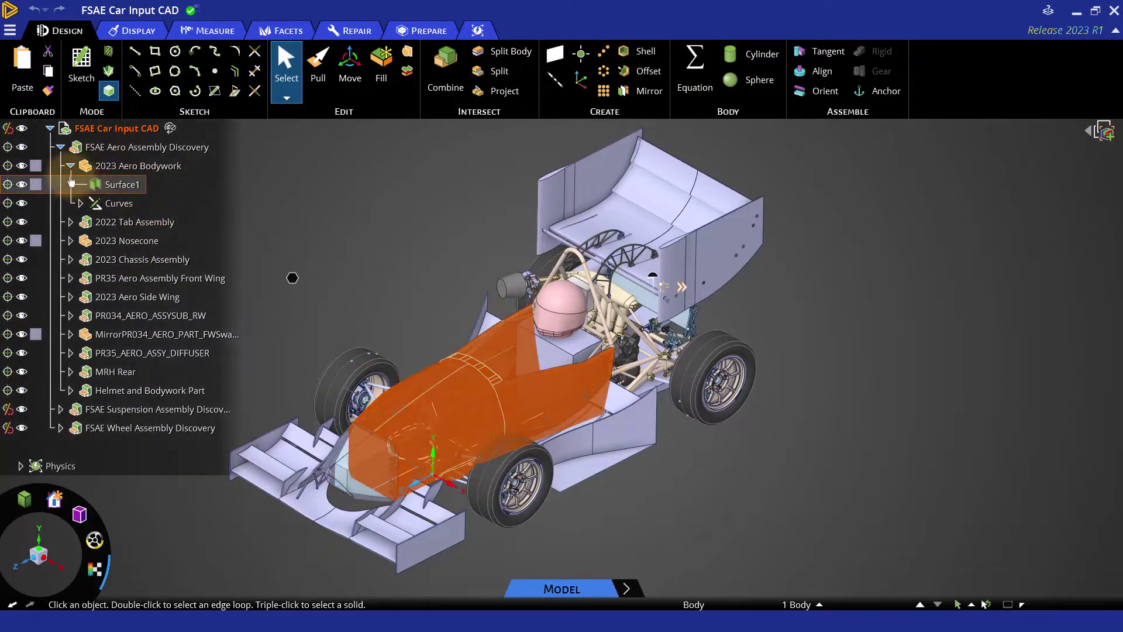
pyautogui.click(70, 166)
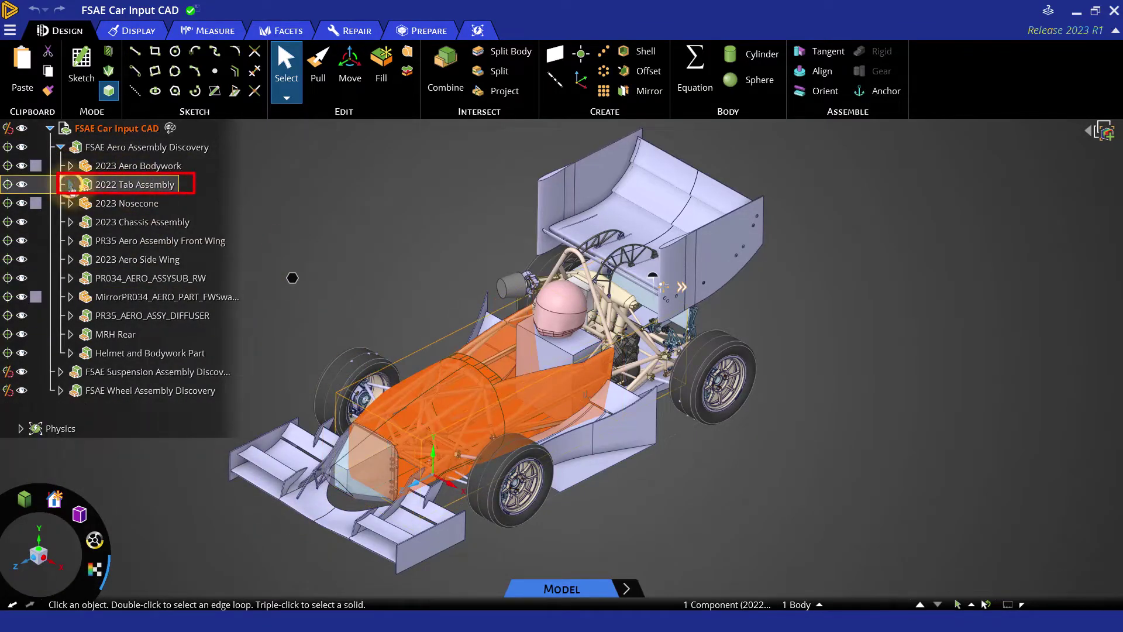
# Step: Check the parts inside 2022 Tab Assembly under FSAE Aero Assembly Discovery and delete the whole assembly
pyautogui.click(70, 185)
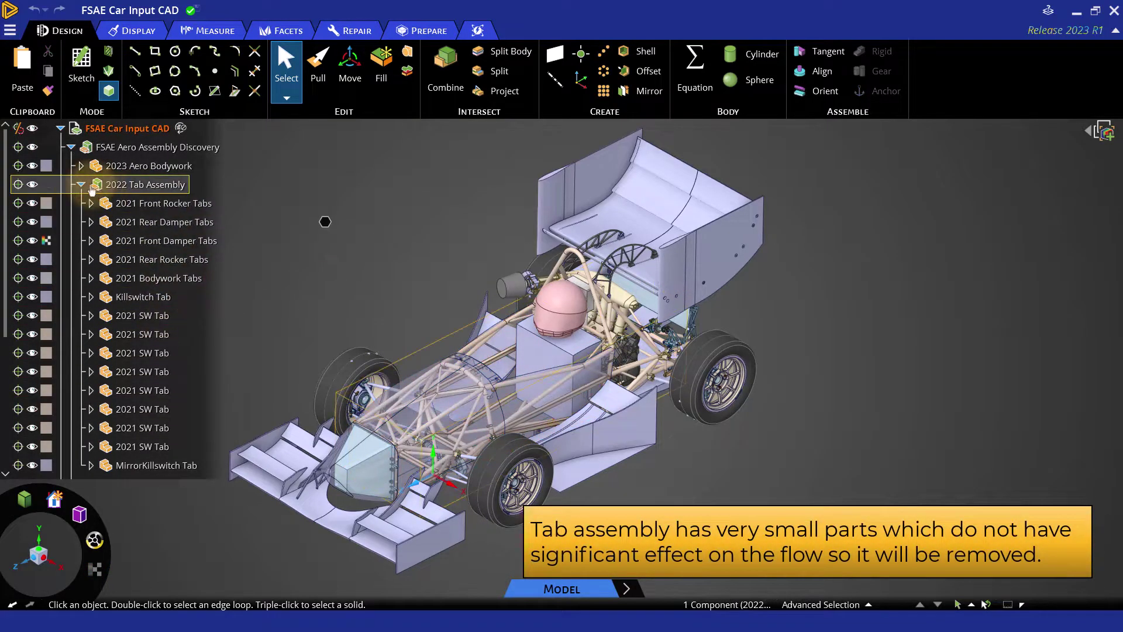
pyautogui.click(82, 185)
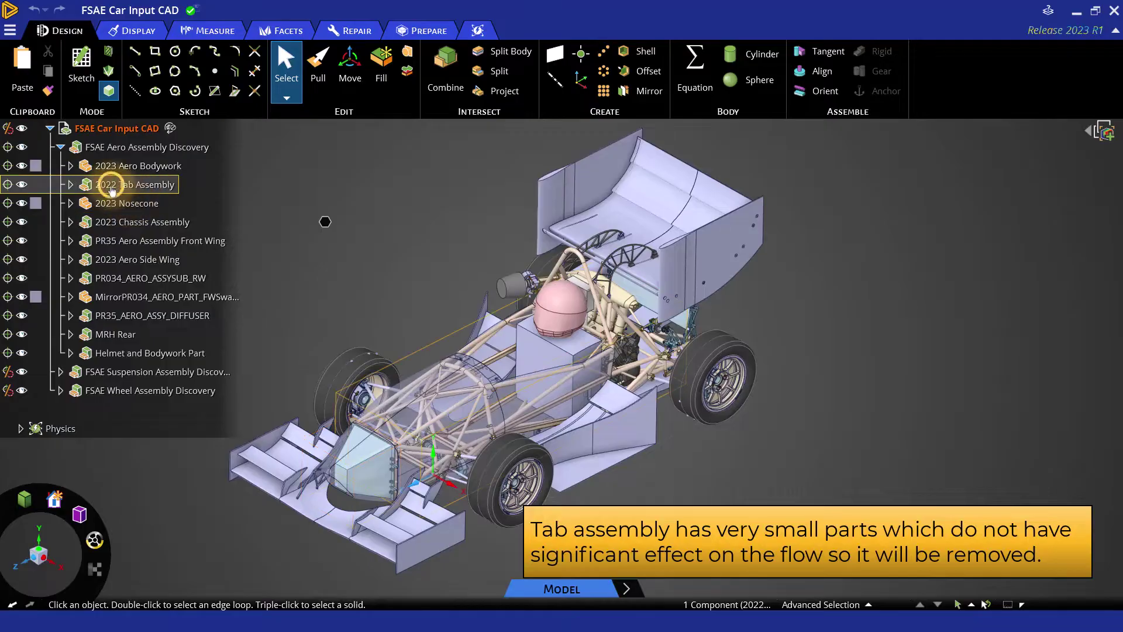
pyautogui.click(111, 186)
pyautogui.rightClick(112, 190)
pyautogui.click(128, 404)
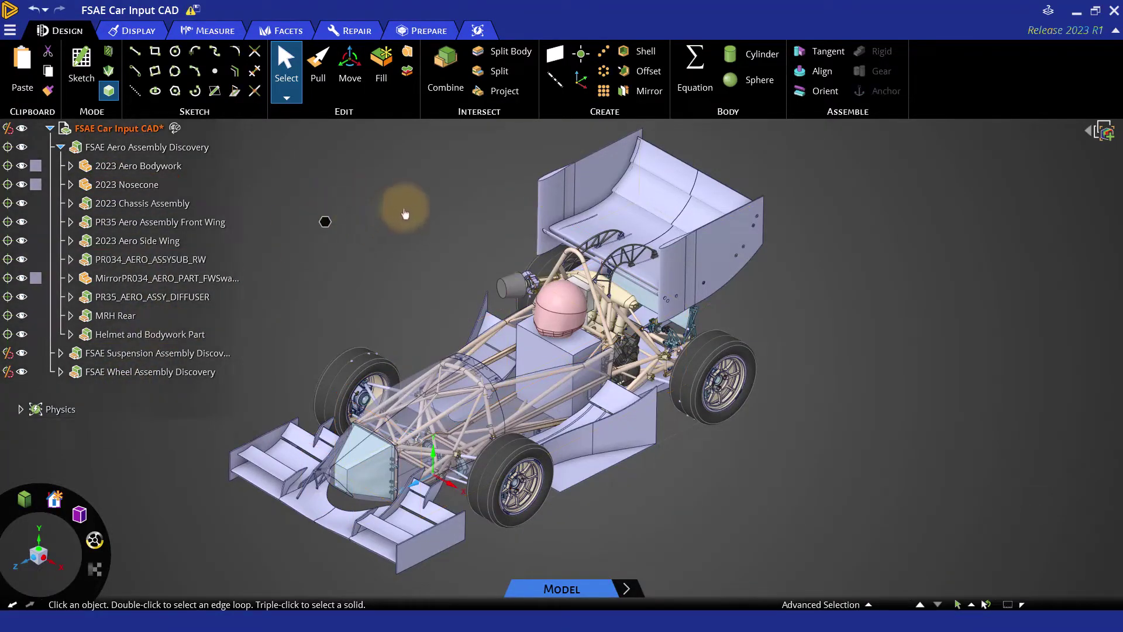
# Step: Highlight the surface of the 2023 Nosecone component and examine it on the car
pyautogui.click(71, 184)
pyautogui.click(112, 203)
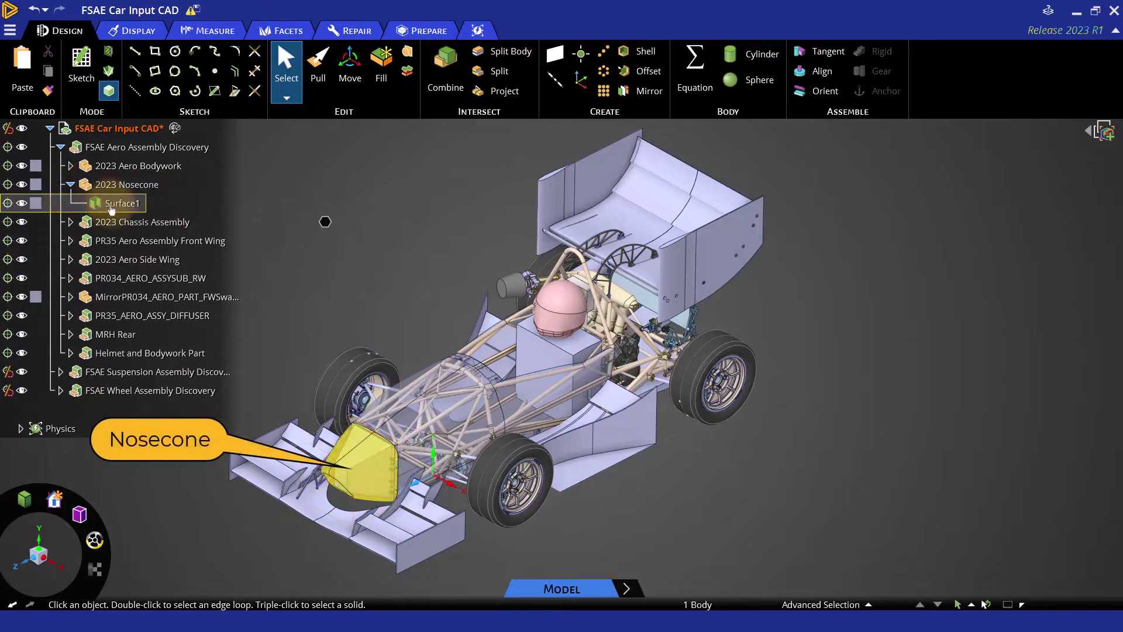
pyautogui.click(112, 206)
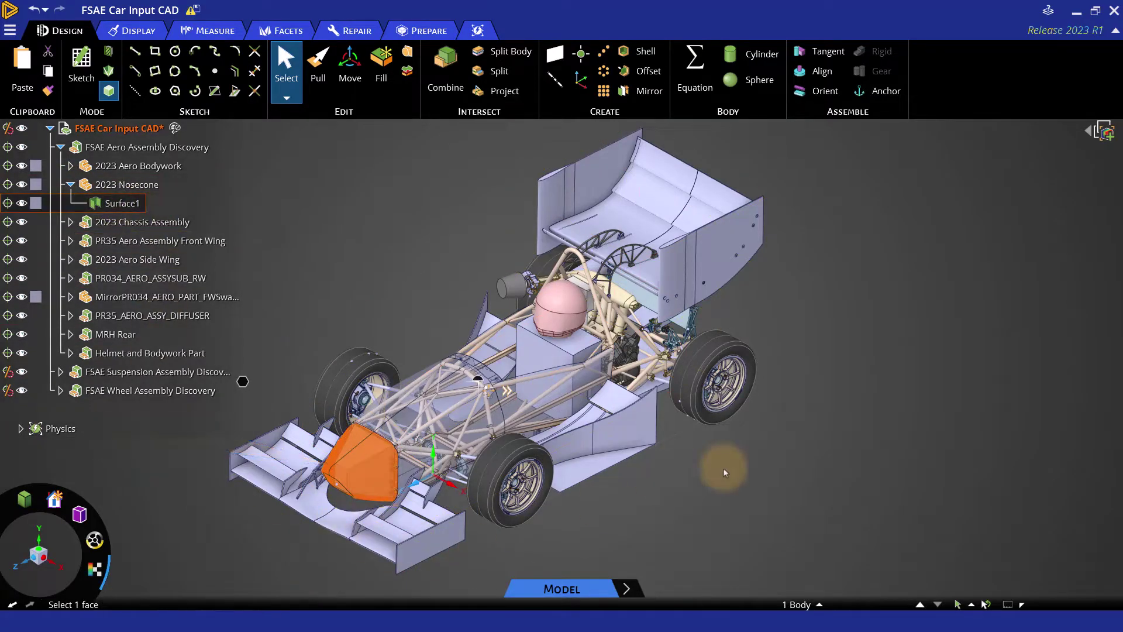
pyautogui.scroll(-3, 742, 468)
pyautogui.scroll(2, 550, 511)
pyautogui.scroll(1, 760, 447)
pyautogui.scroll(-1, 762, 452)
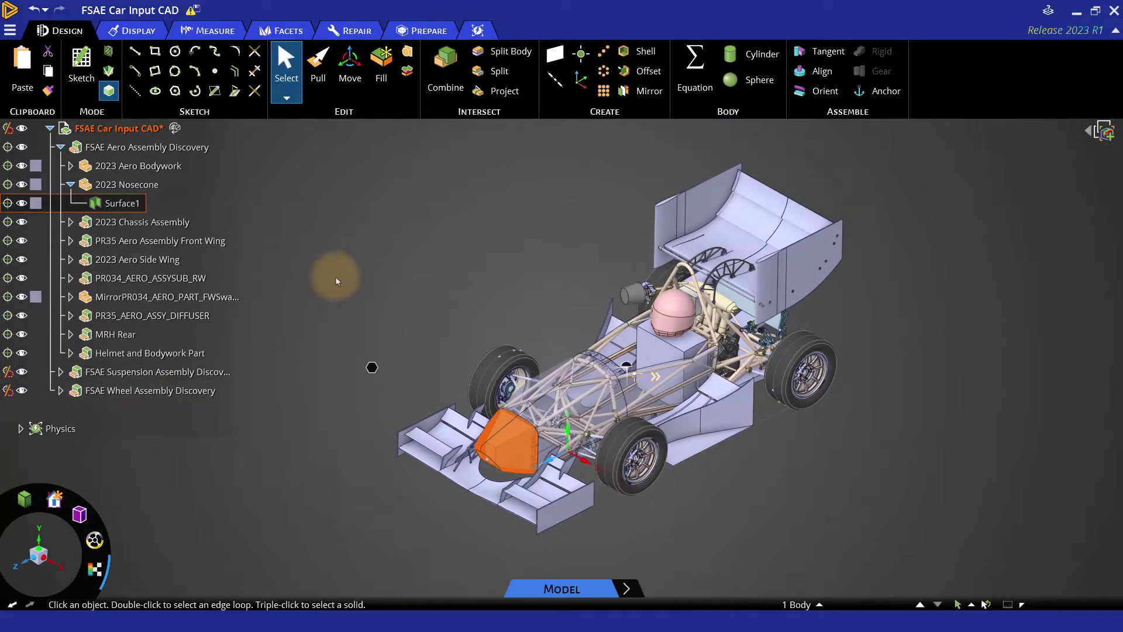
pyautogui.click(376, 276)
pyautogui.click(70, 184)
pyautogui.click(108, 237)
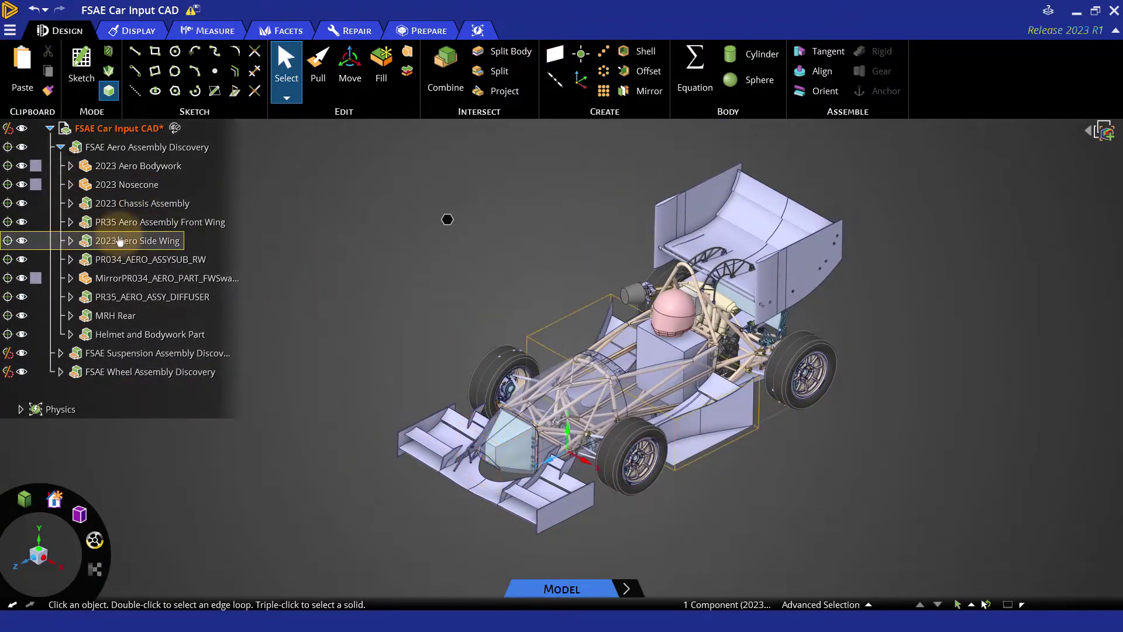
# Step: Delete the 2023 Chassis solids, keeping only the main hoop, the main hoop bracing and the bracing supports
pyautogui.click(69, 203)
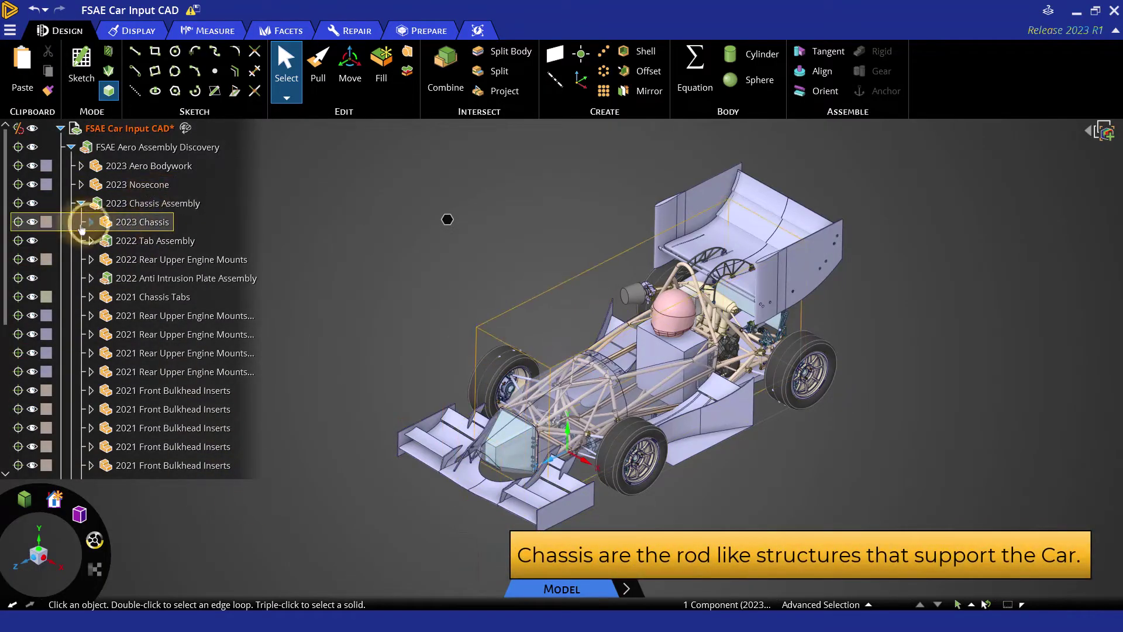
pyautogui.click(88, 224)
pyautogui.click(140, 371)
pyautogui.click(397, 306)
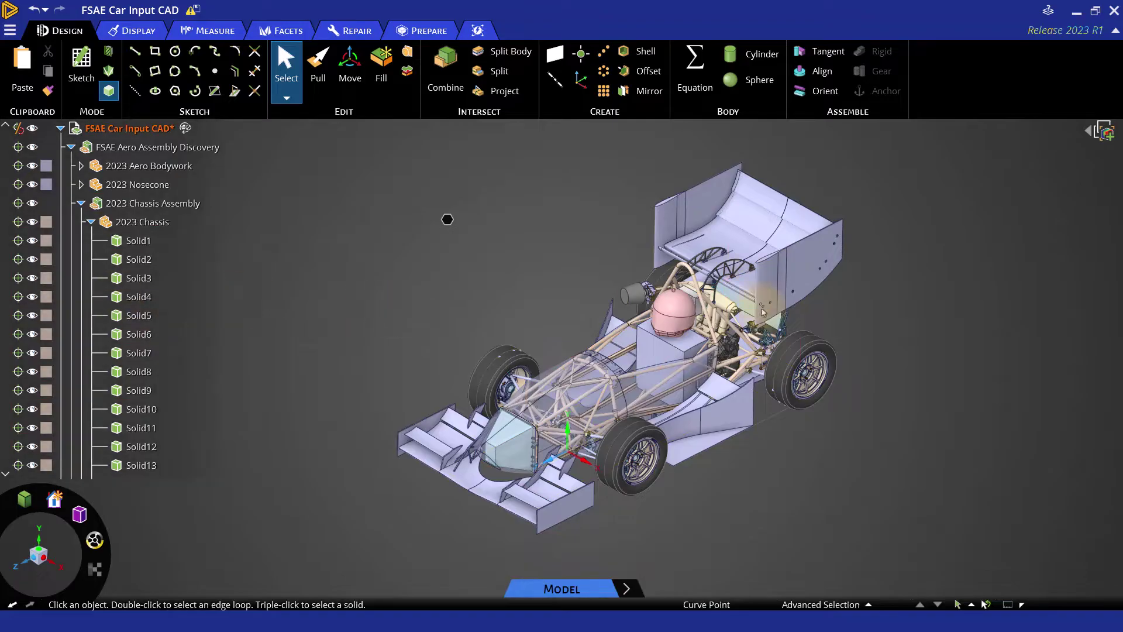
pyautogui.scroll(5, 388, 238)
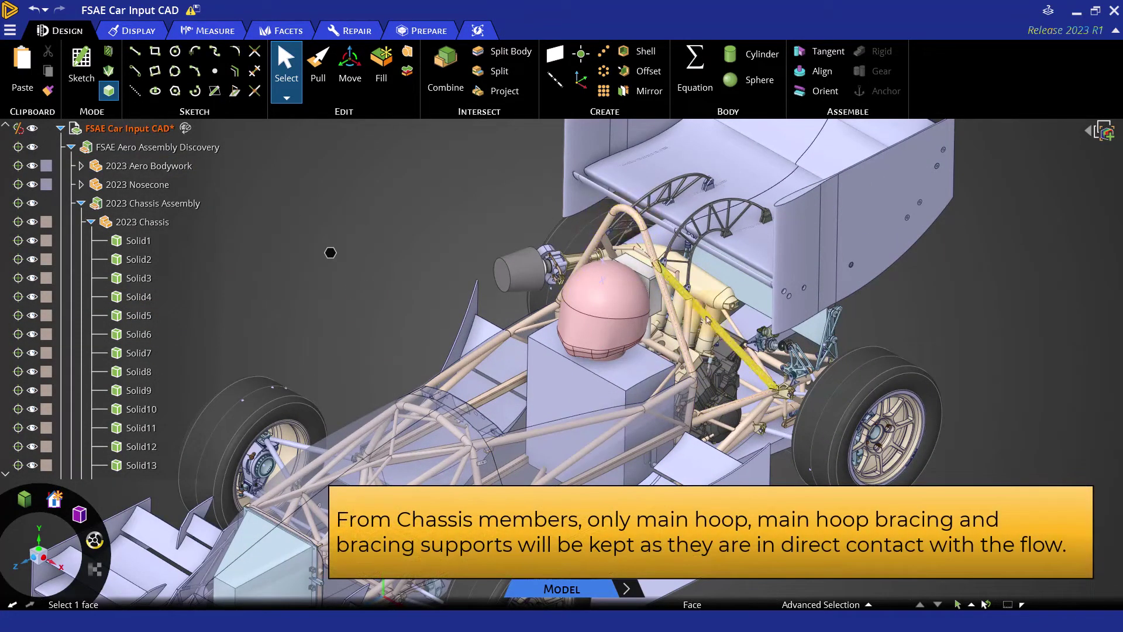
pyautogui.scroll(-3, 714, 313)
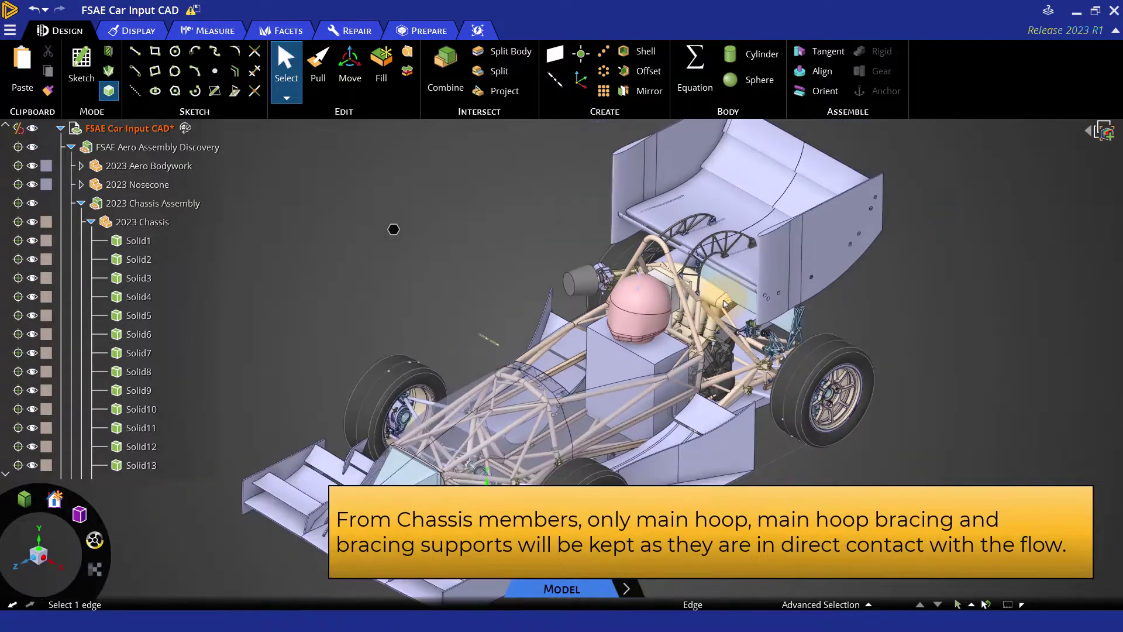
pyautogui.scroll(-2, 726, 305)
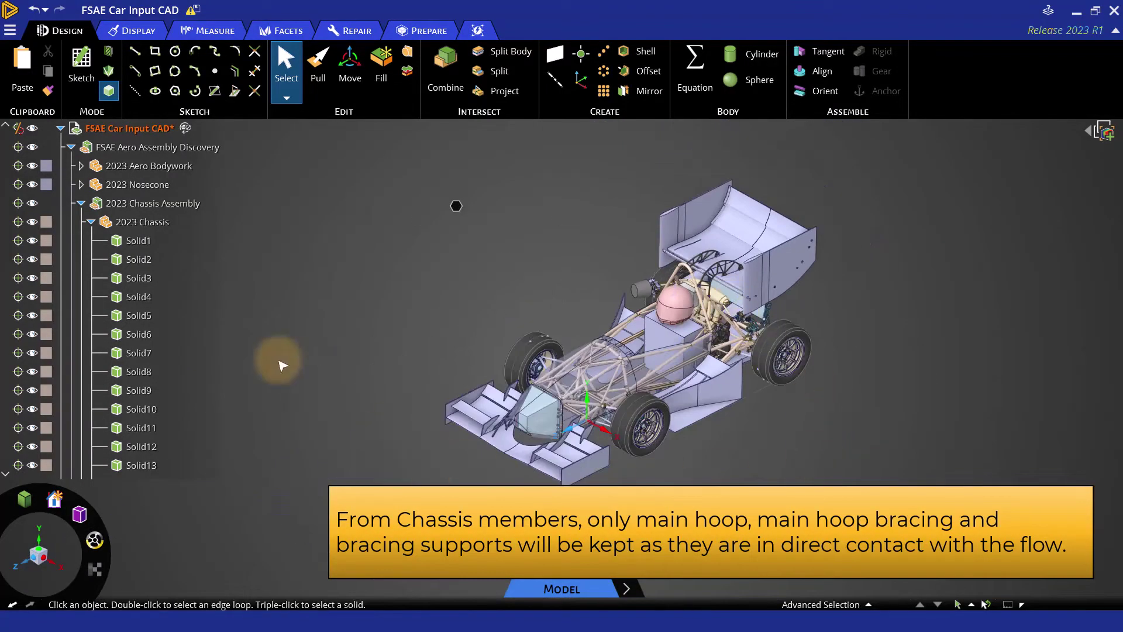
pyautogui.click(142, 221)
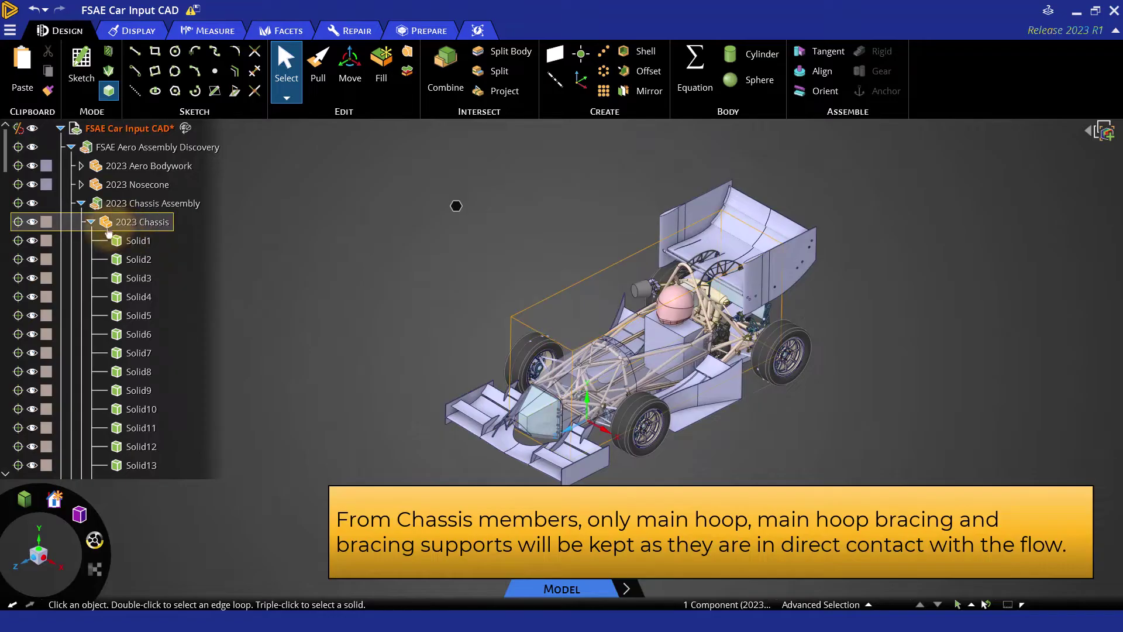
pyautogui.click(260, 278)
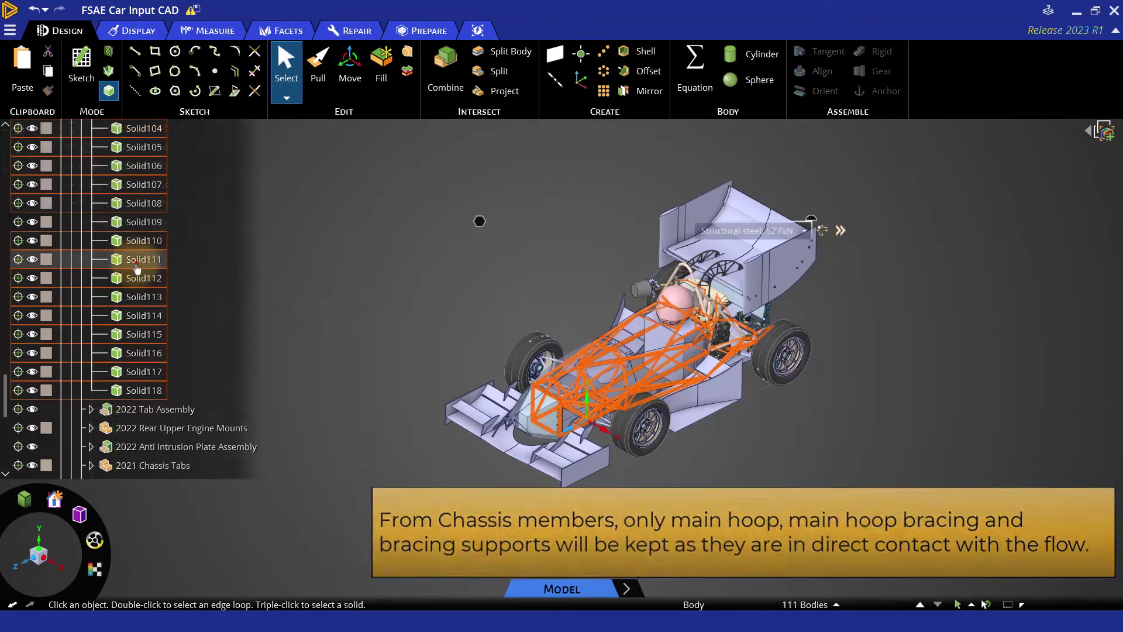
pyautogui.rightClick(136, 262)
pyautogui.click(159, 367)
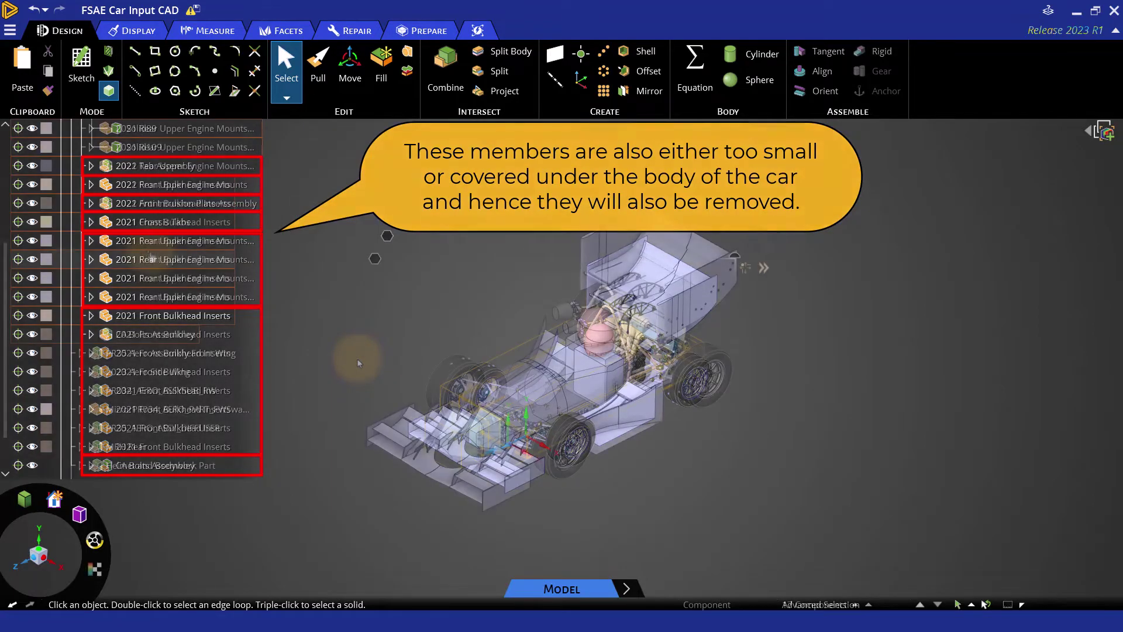
# Step: Delete the tabs, engine mounts, anti intrusion plate, front bulkhead inserts and bolts from 2023 Chassis Assembly, leaving only 2023 Chassis
pyautogui.rightClick(150, 251)
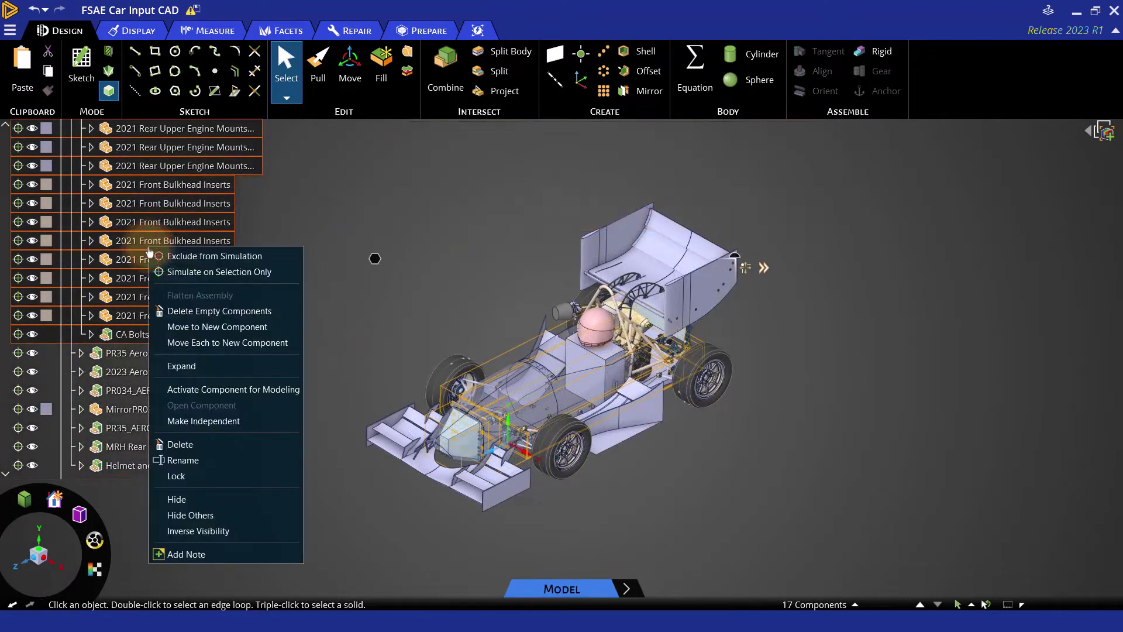
pyautogui.click(158, 445)
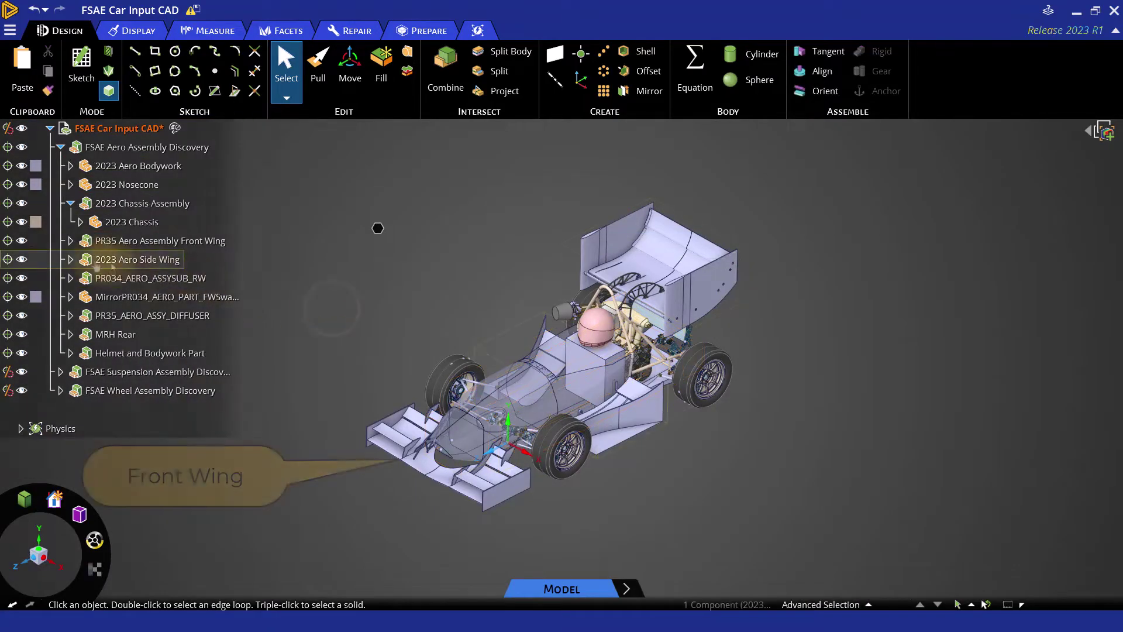
# Step: Examine both halves of PR35 Aero Assembly Front Wing, and collapse the front wing and chassis assemblies
pyautogui.click(70, 222)
pyautogui.click(75, 262)
pyautogui.click(146, 240)
pyautogui.click(81, 242)
pyautogui.click(127, 282)
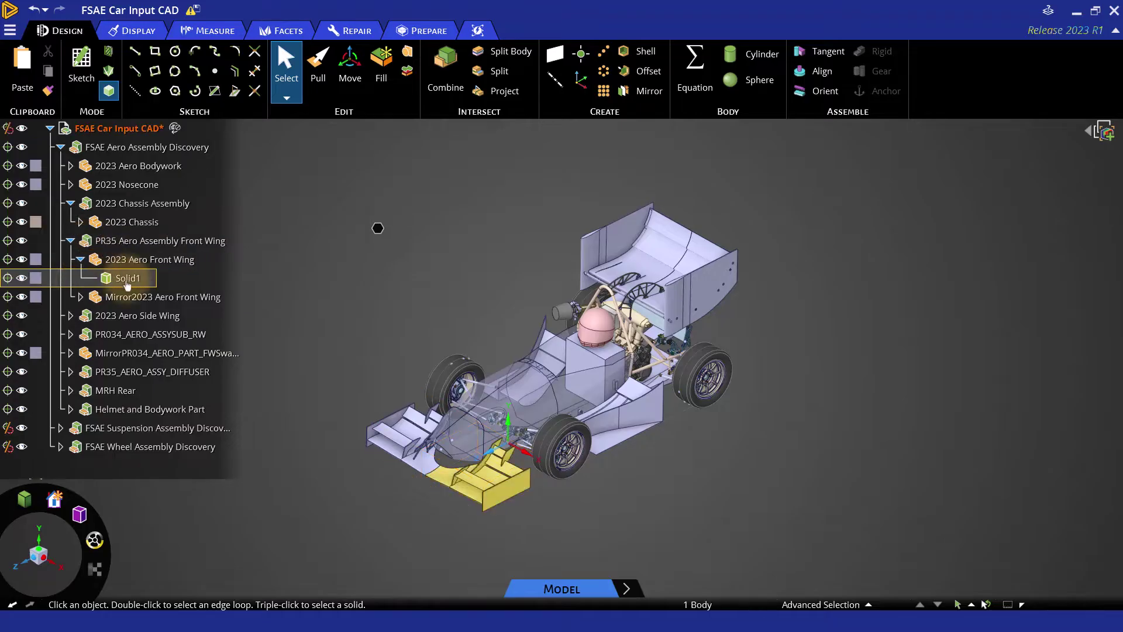
pyautogui.click(131, 297)
pyautogui.click(80, 296)
pyautogui.click(143, 299)
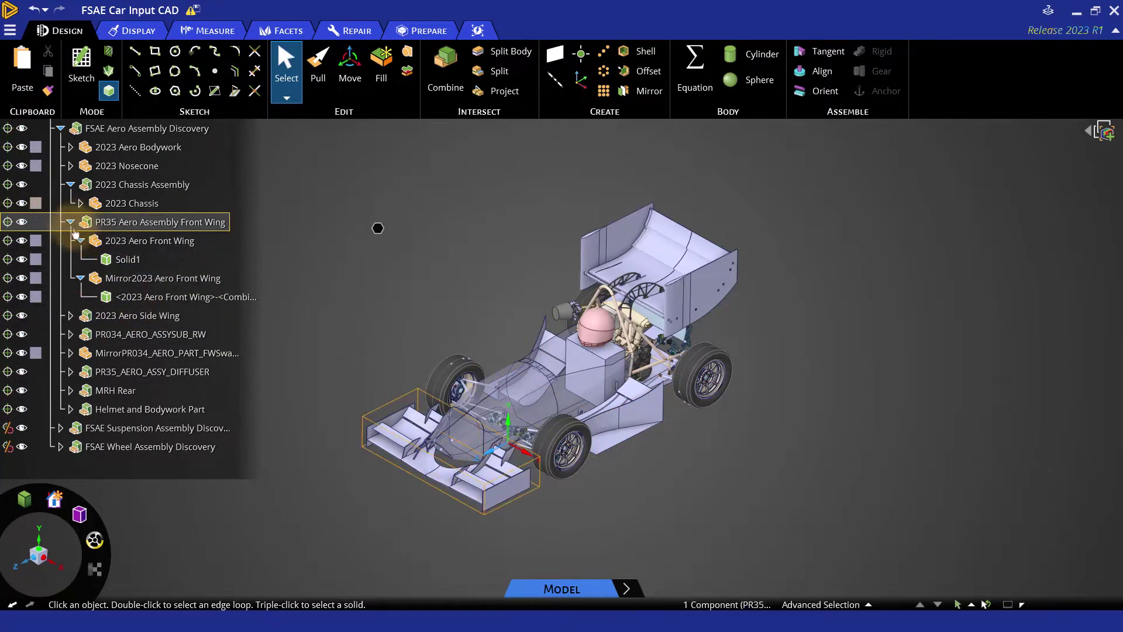
pyautogui.click(70, 222)
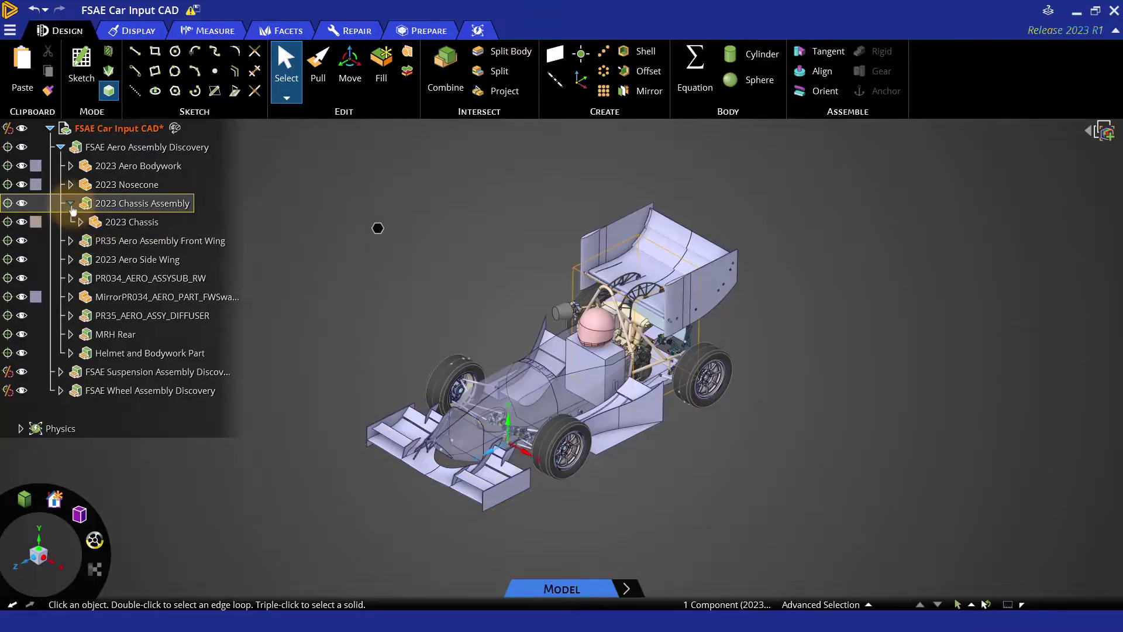
pyautogui.click(70, 203)
pyautogui.click(101, 222)
# Step: Delete the SW ribs, spars, tabs, inserts and tab connector tubes from 2023 Aero Side Wing, keeping only the side wing part and its mirror
pyautogui.click(71, 245)
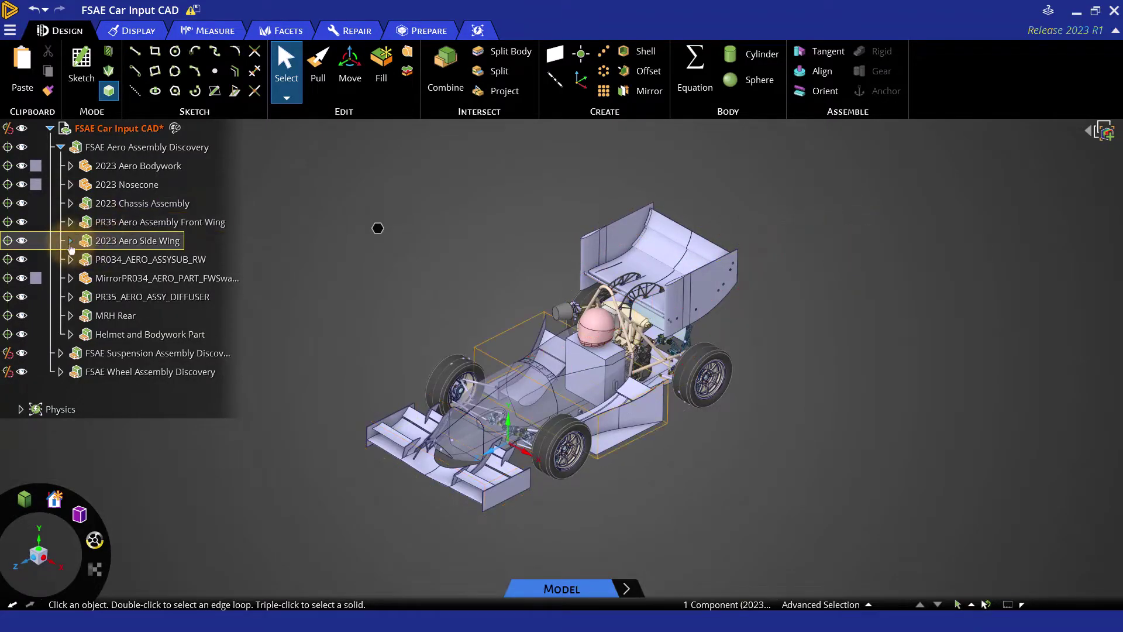
pyautogui.click(70, 241)
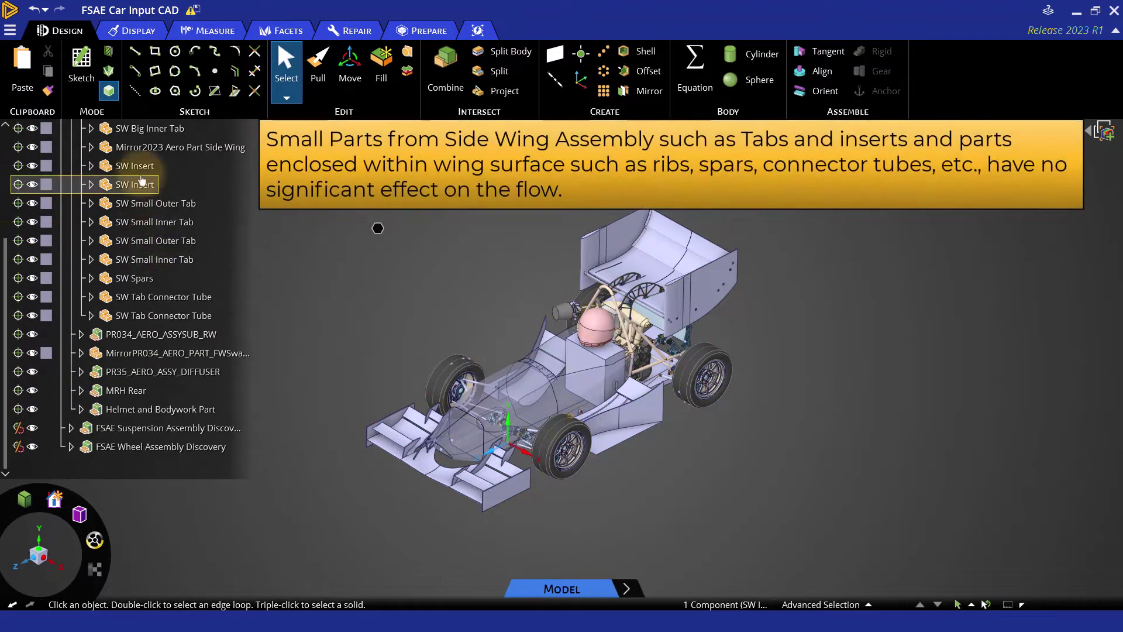
pyautogui.click(130, 186)
pyautogui.scroll(4, 127, 281)
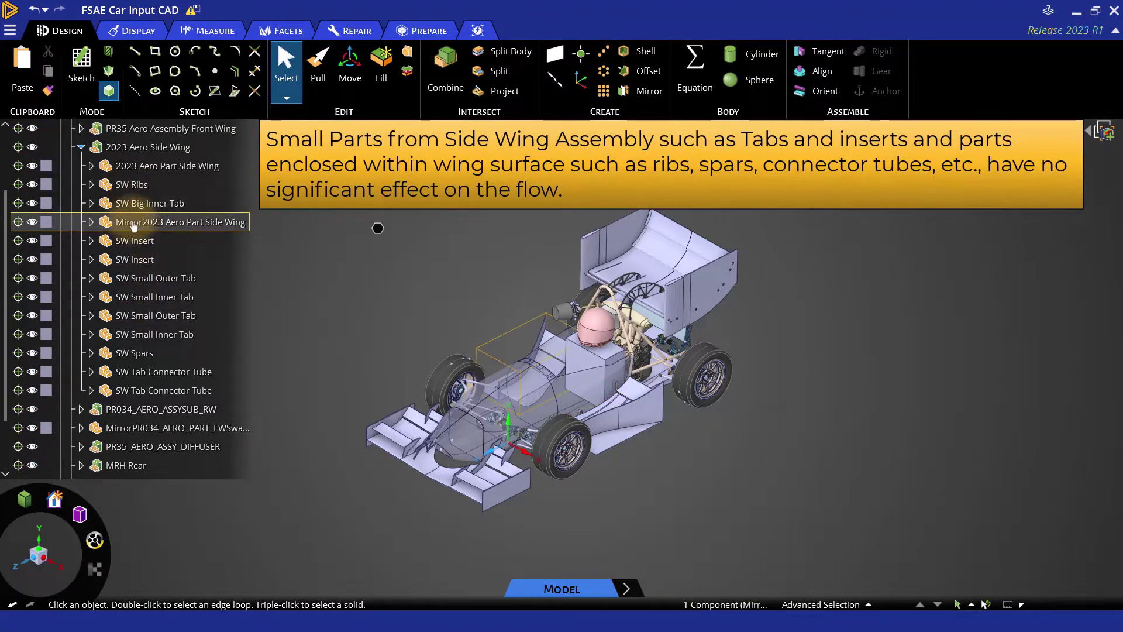
pyautogui.scroll(2, 129, 265)
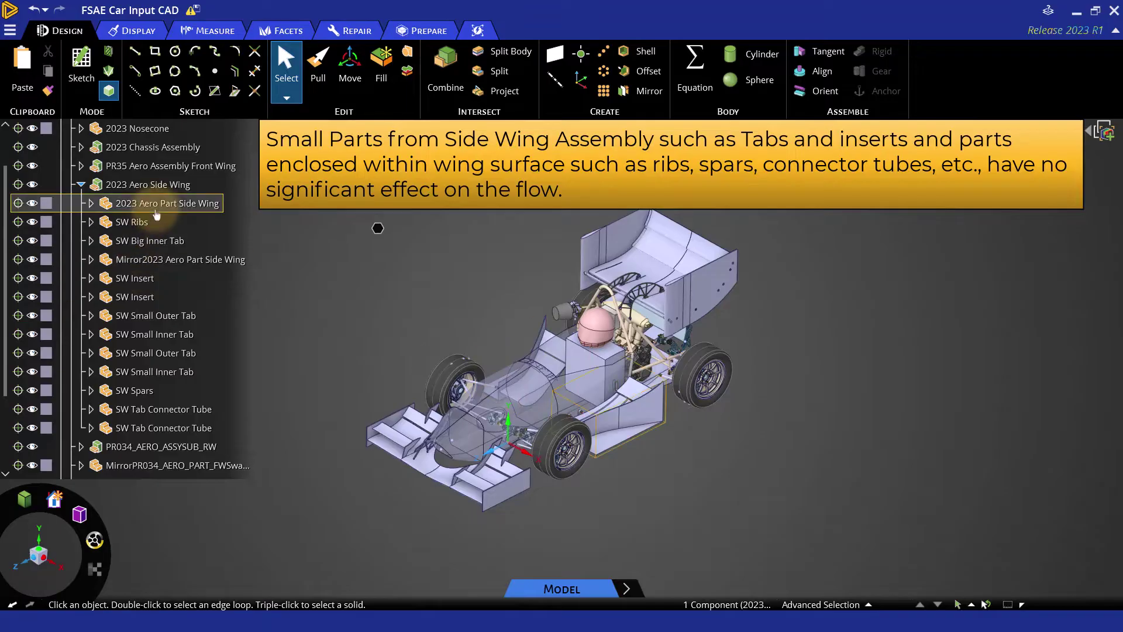
pyautogui.click(86, 211)
pyautogui.click(91, 204)
pyautogui.click(91, 203)
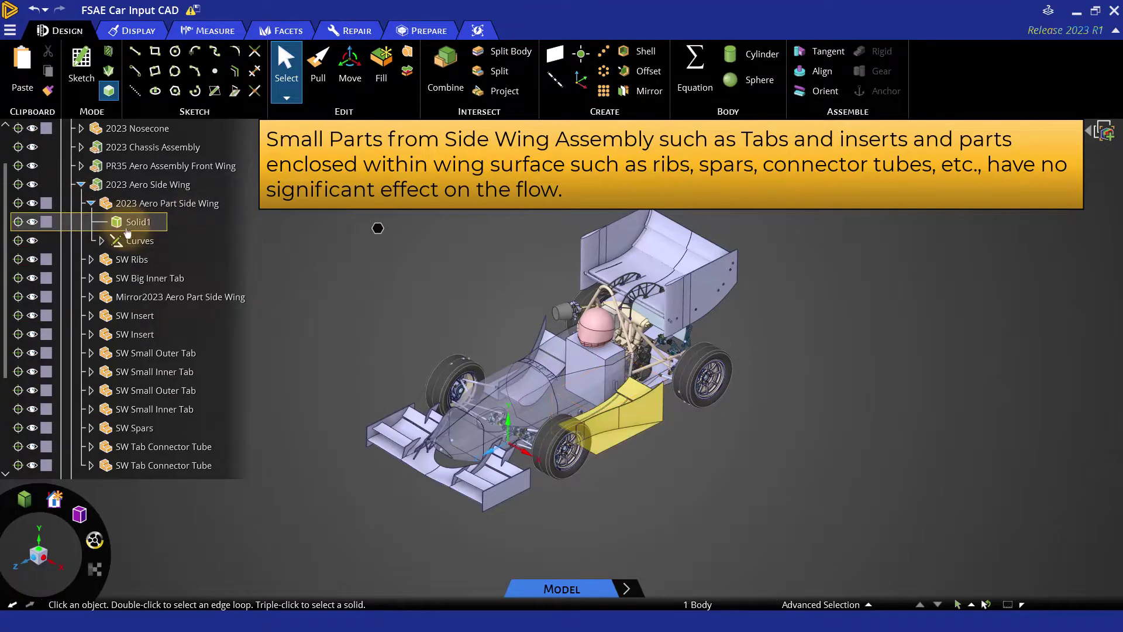
pyautogui.click(119, 225)
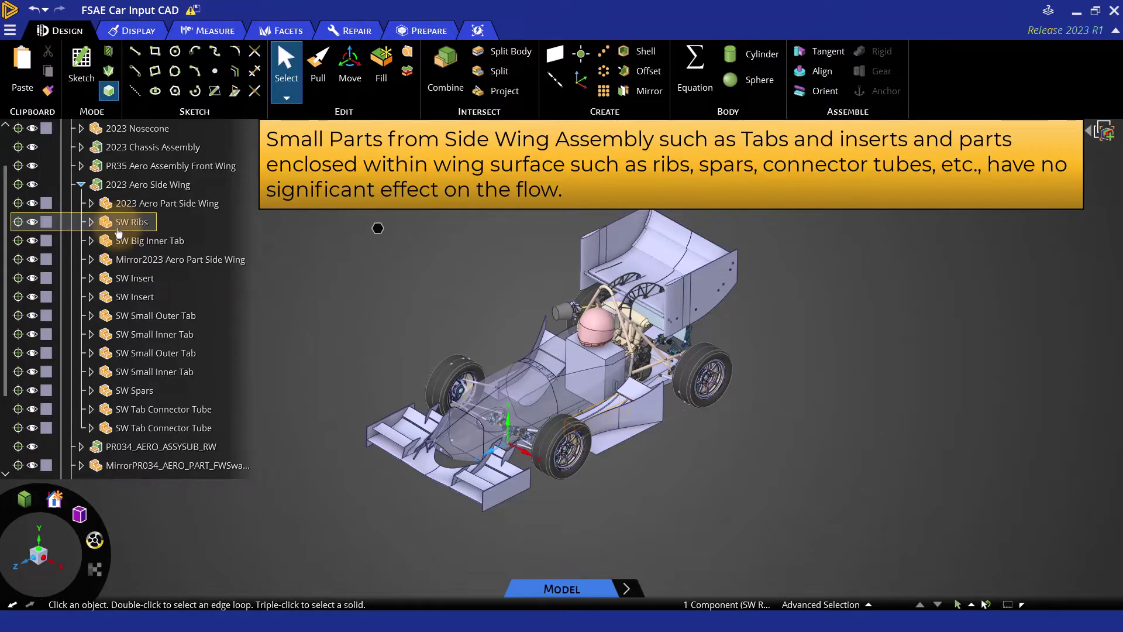
pyautogui.rightClick(129, 334)
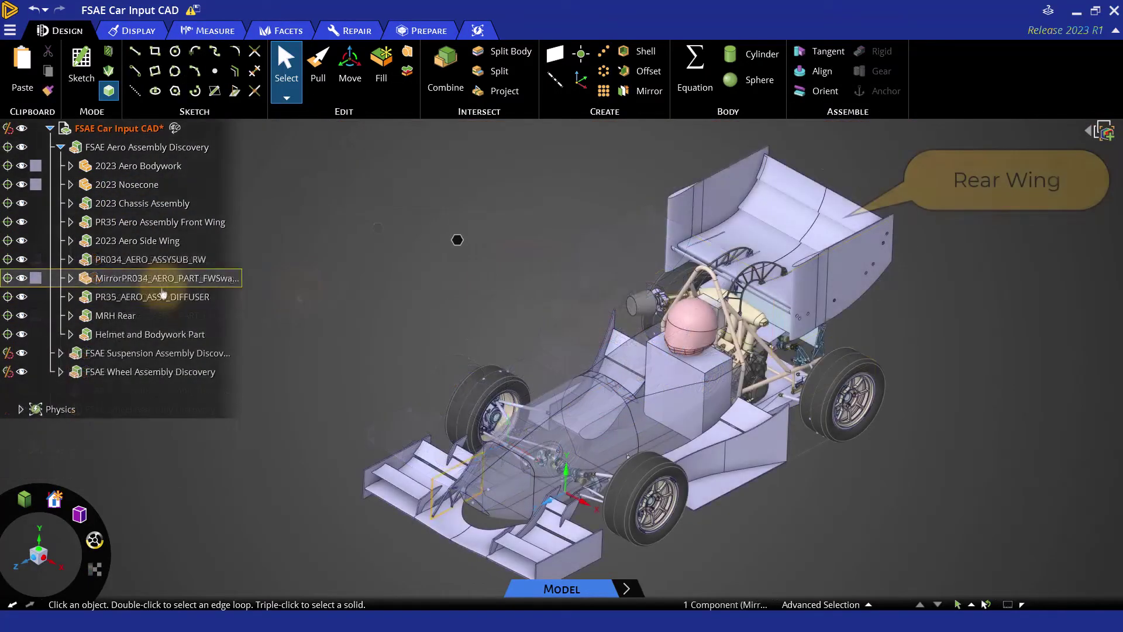
pyautogui.click(117, 259)
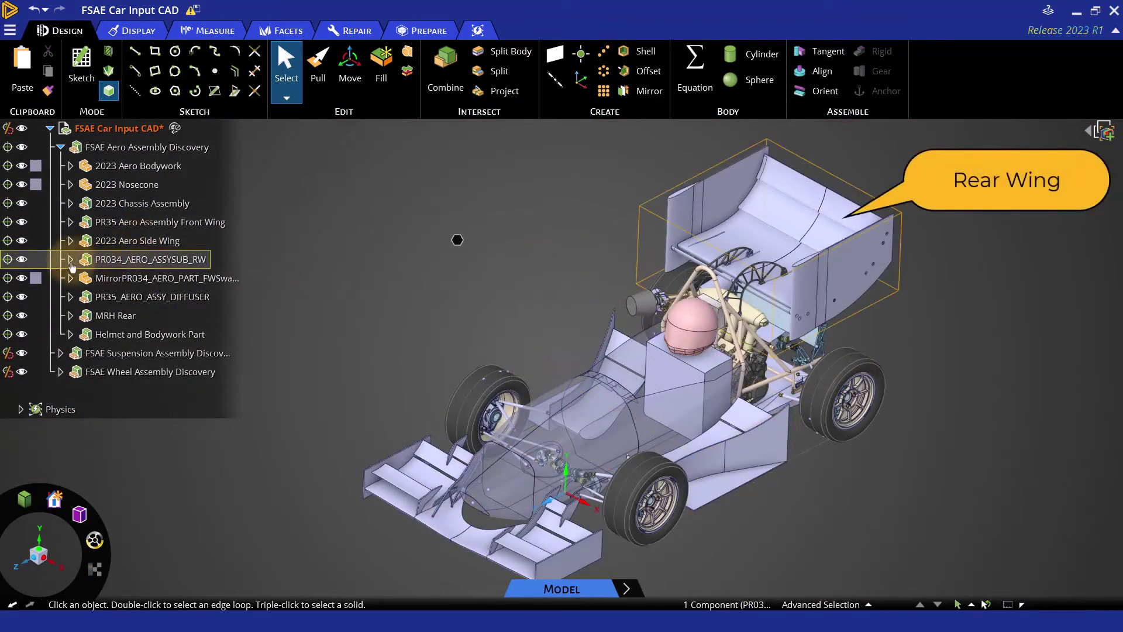
# Step: Delete the ribs and small endplate parts from PR034_AERO_ASSYSUB_RW, keeping the rear wing, swan necks, mounts and main endplates
pyautogui.click(70, 259)
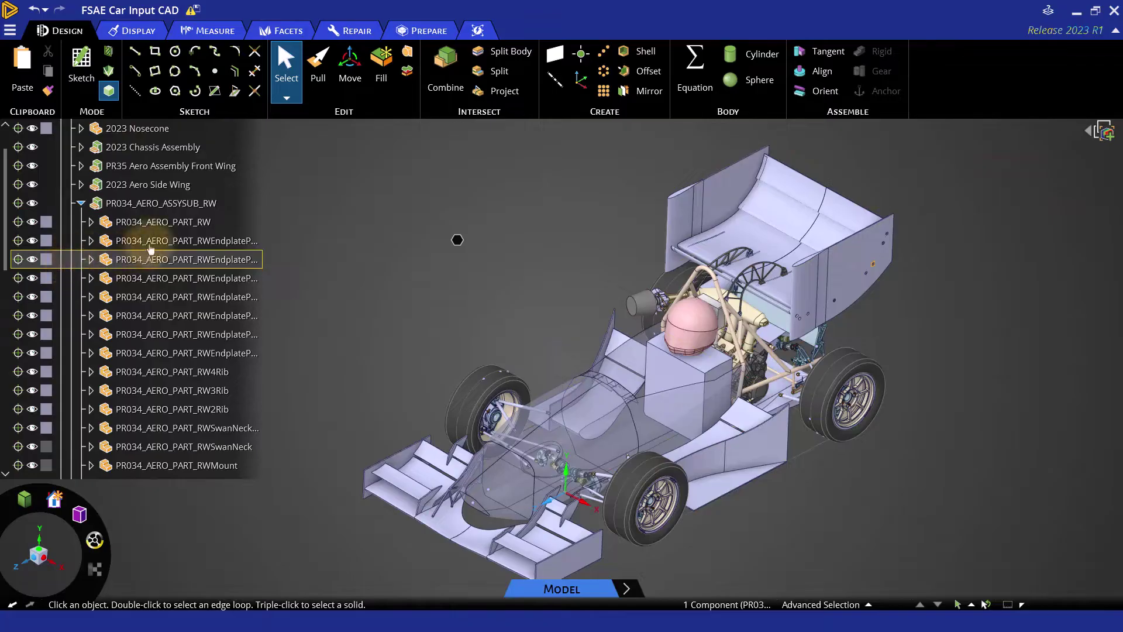
pyautogui.click(157, 203)
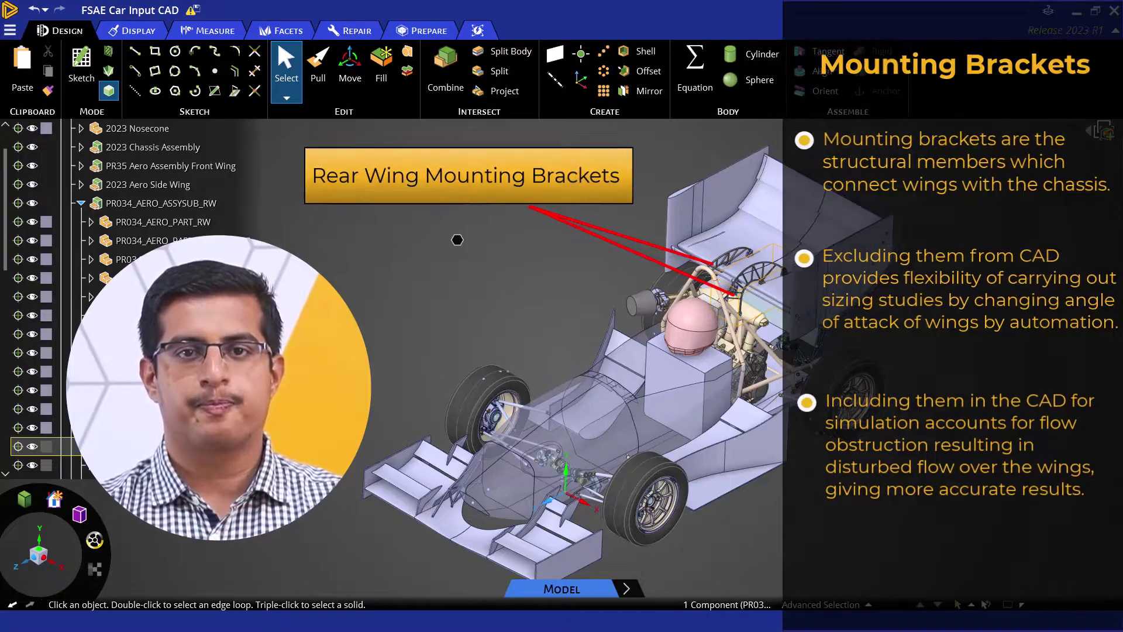
pyautogui.scroll(-1, 131, 296)
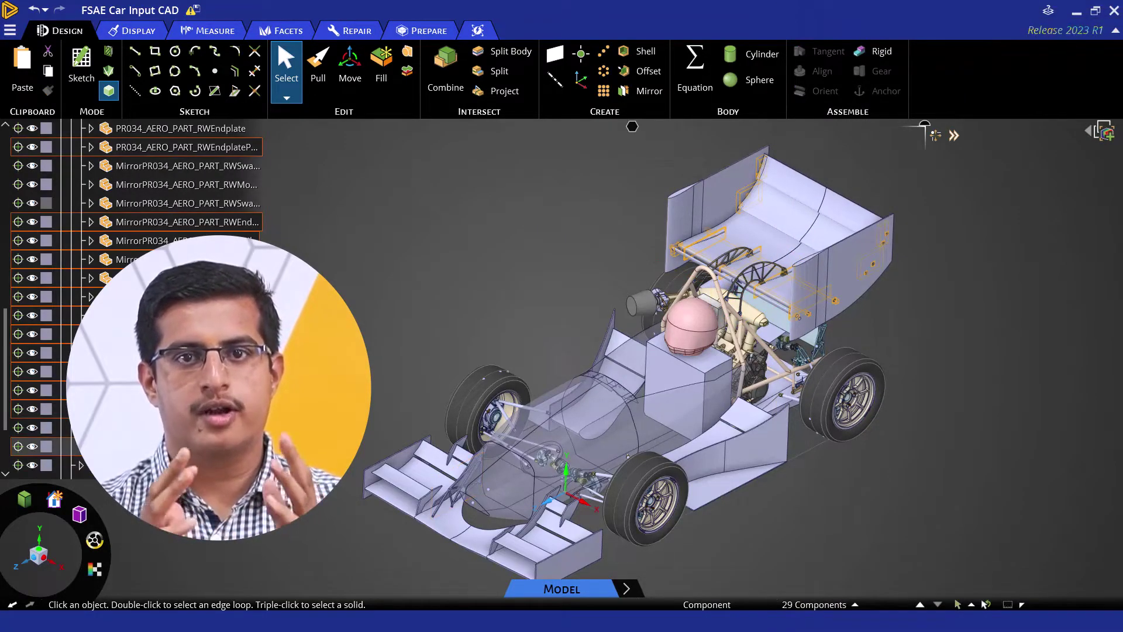
pyautogui.rightClick(142, 446)
pyautogui.click(153, 335)
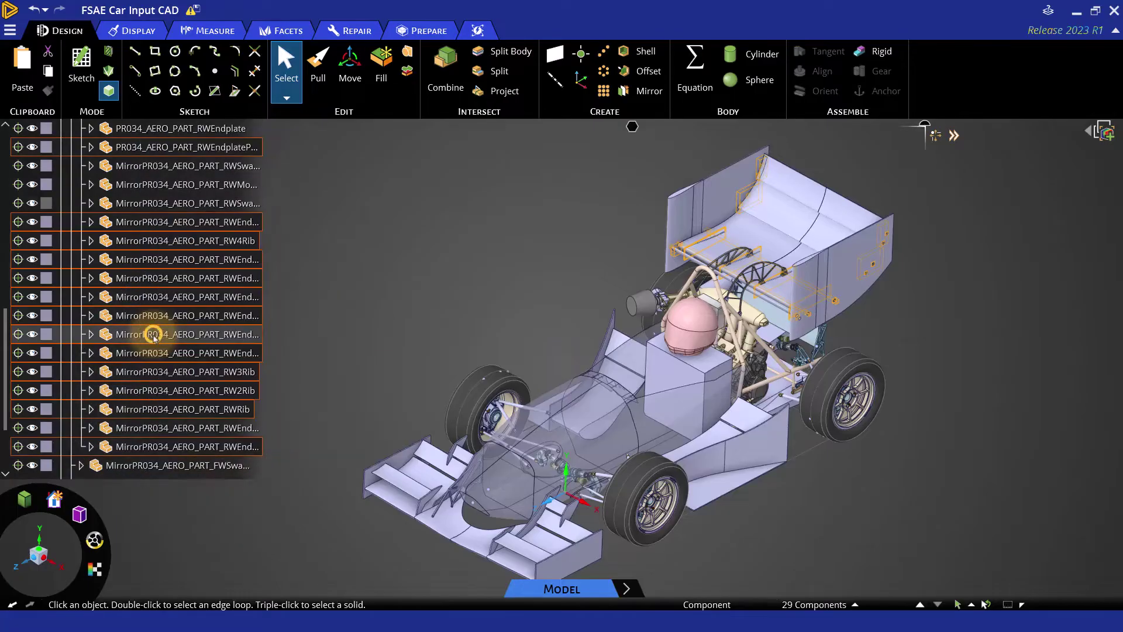
pyautogui.click(214, 520)
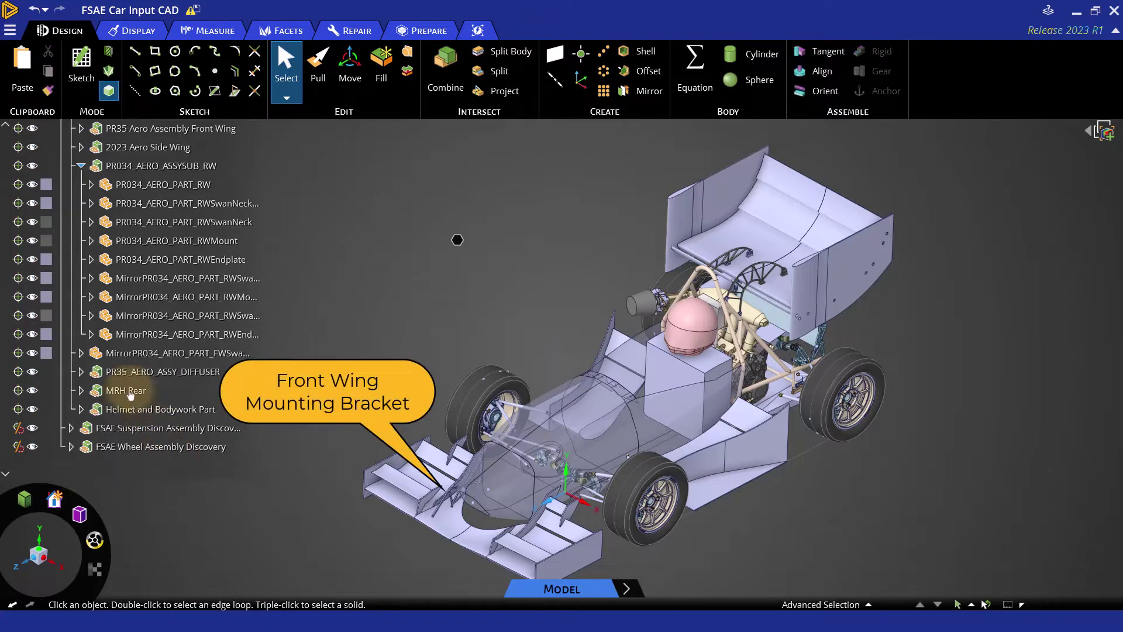
# Step: Delete the mirrored front wing mounting bracket and the PR35_AERO_TABS_DIFFUSER component from the aero assembly
pyautogui.click(111, 353)
pyautogui.rightClick(111, 353)
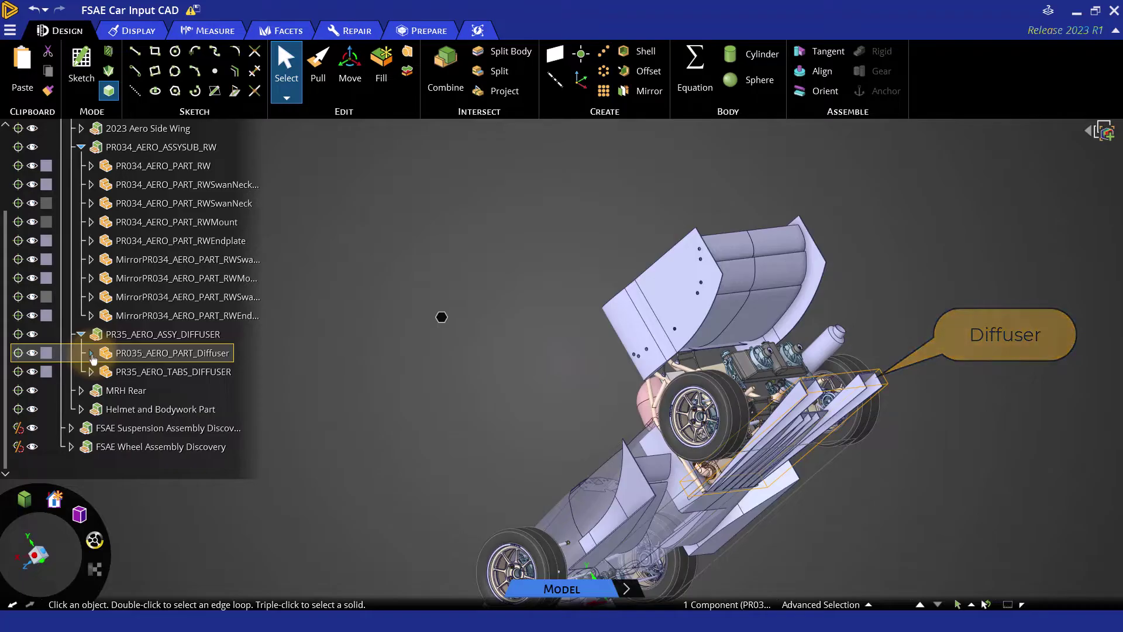
pyautogui.click(91, 354)
pyautogui.rightClick(124, 375)
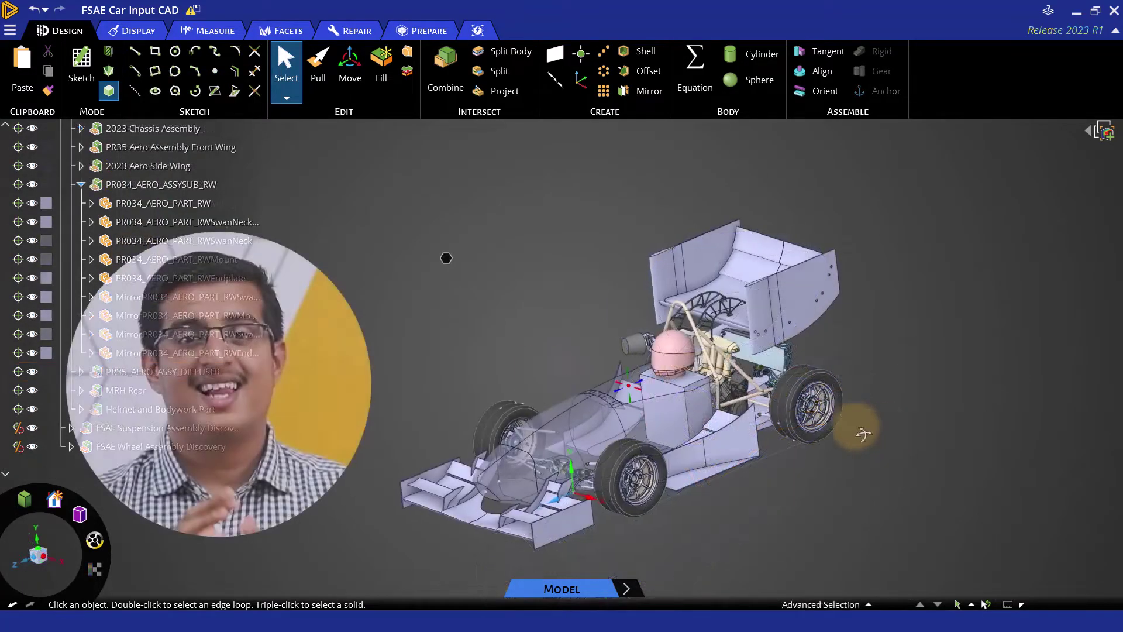
# Step: Examine the engine, radiator, intake and exhaust geometry at the rear of the car up close
pyautogui.moveTo(715, 435); pyautogui.dragTo(675, 469, button='middle')
pyautogui.scroll(3, 707, 467)
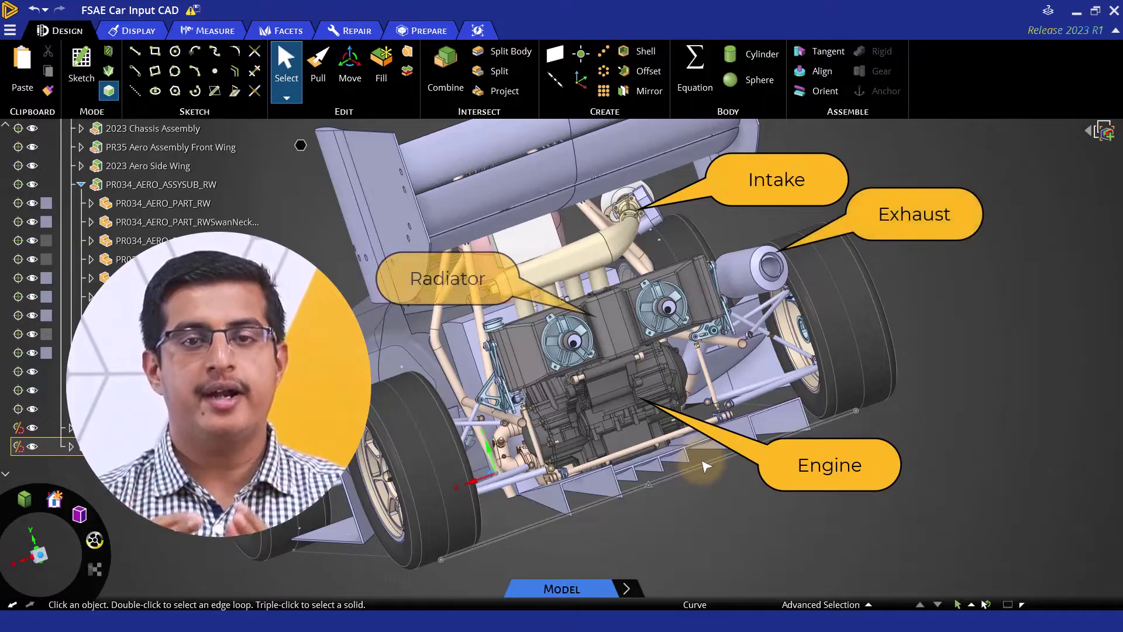
pyautogui.scroll(4, 708, 464)
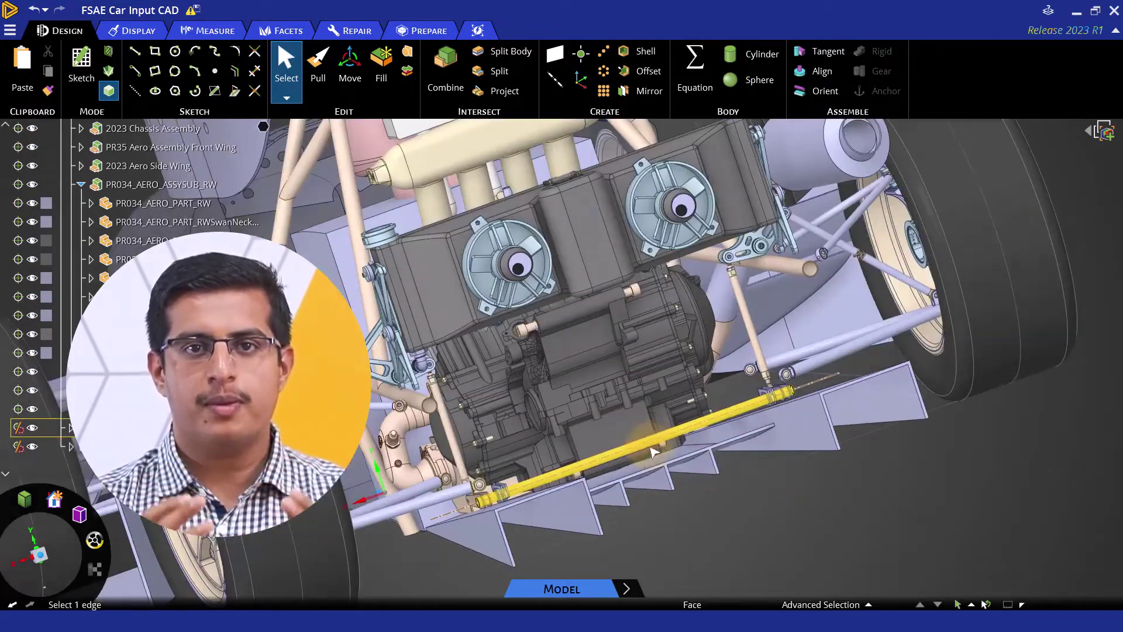
pyautogui.moveTo(642, 393); pyautogui.dragTo(606, 404, button='middle')
pyautogui.scroll(5, 535, 249)
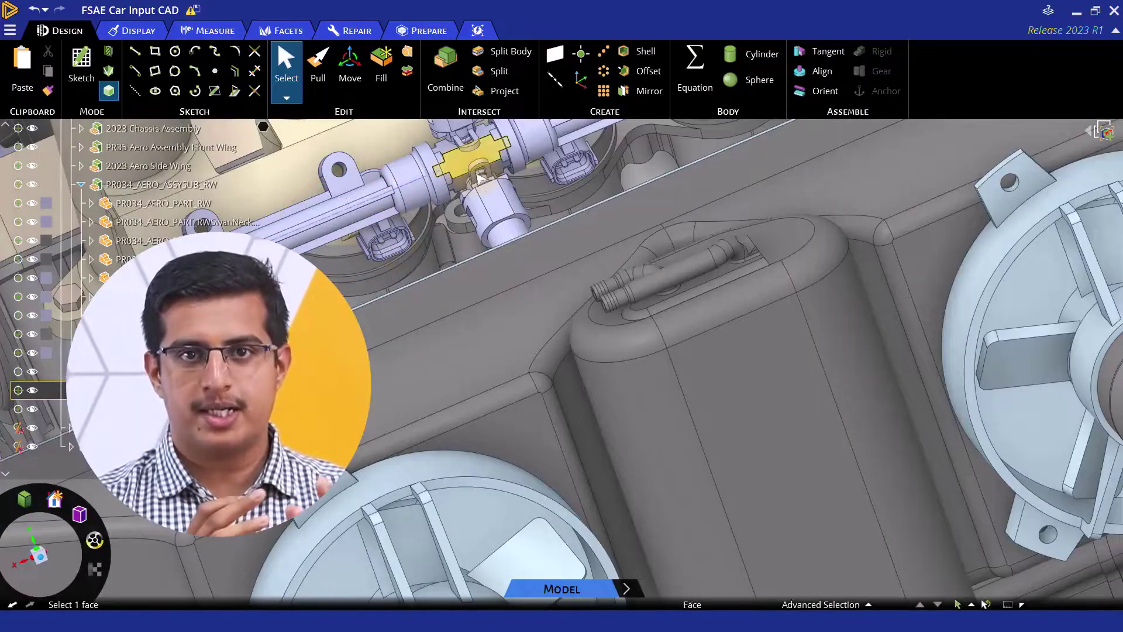
pyautogui.click(621, 300)
pyautogui.scroll(-10, 609, 304)
pyautogui.moveTo(649, 283)
pyautogui.mouseDown(button='middle')
pyautogui.moveTo(620, 234)
pyautogui.moveTo(635, 281)
pyautogui.mouseUp(button='middle')
# Step: Inspect the rear end squarely from behind, and examine the exhaust pipe and engine bay from the side
pyautogui.click(38, 554)
pyautogui.press('v')
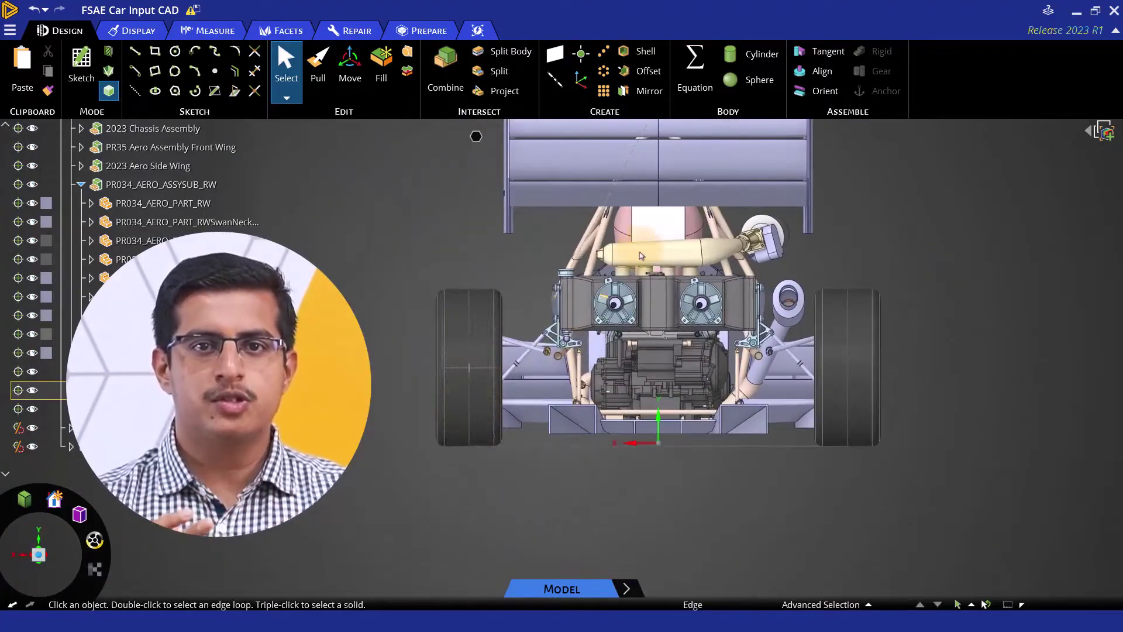
pyautogui.scroll(5, 691, 381)
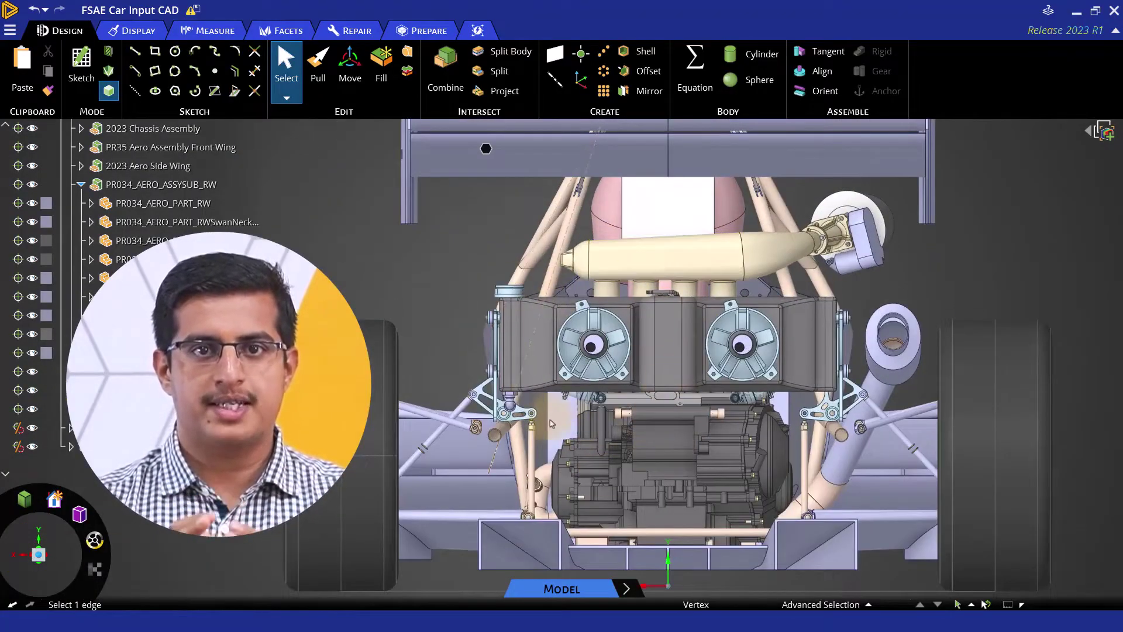
pyautogui.scroll(-2, 660, 450)
pyautogui.scroll(-2, 660, 451)
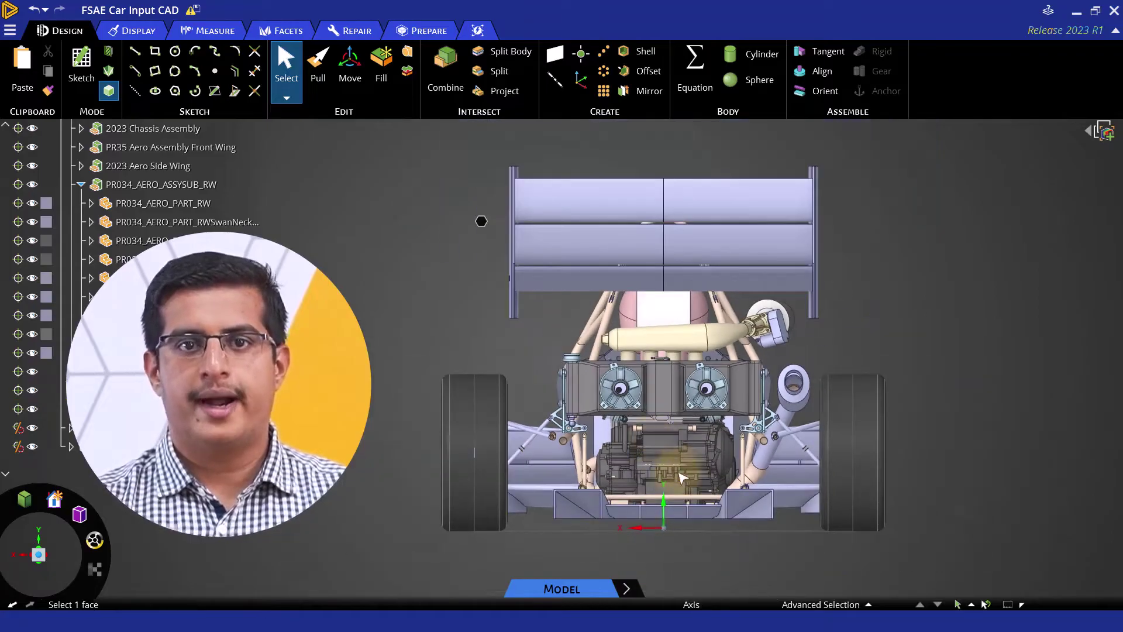
pyautogui.moveTo(660, 450); pyautogui.dragTo(629, 475, button='middle')
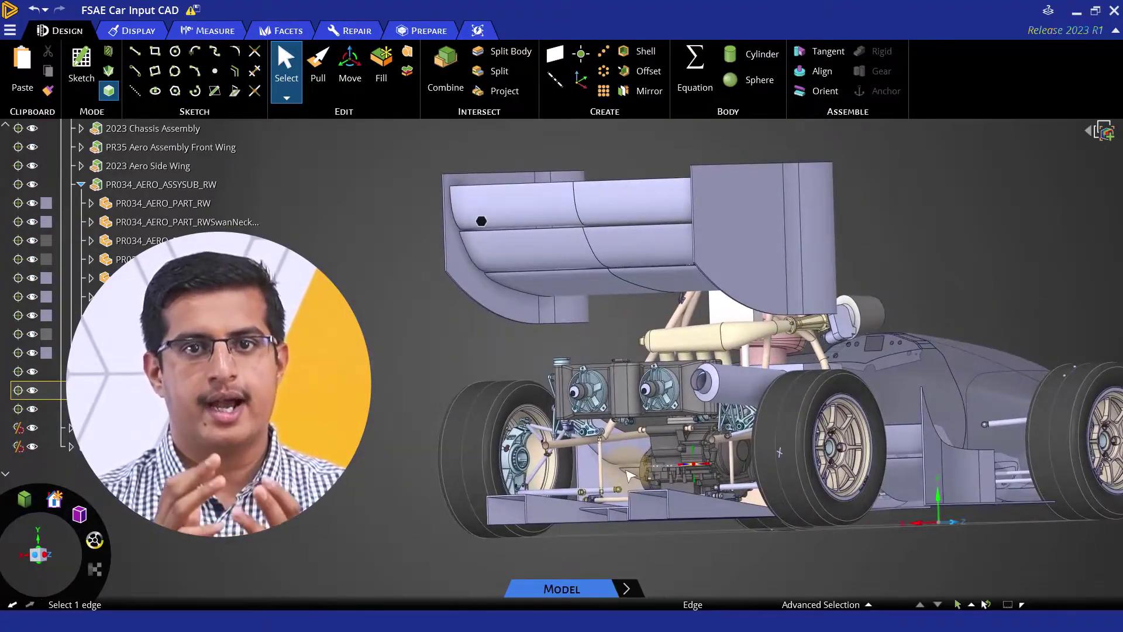
pyautogui.moveTo(629, 475); pyautogui.dragTo(615, 448, button='middle')
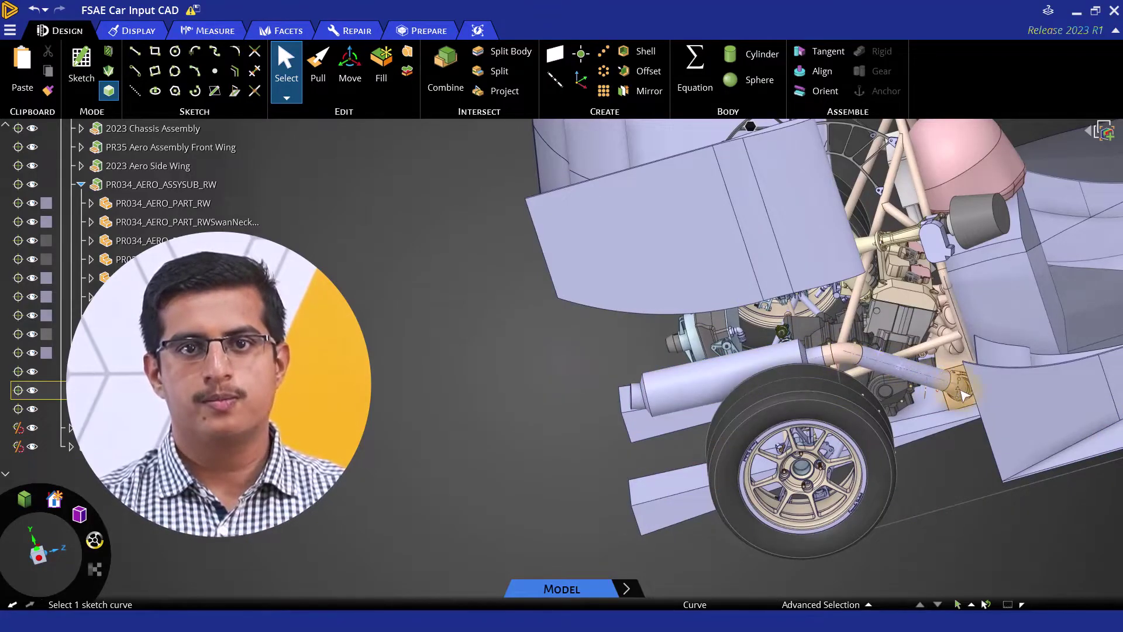
pyautogui.scroll(3, 962, 397)
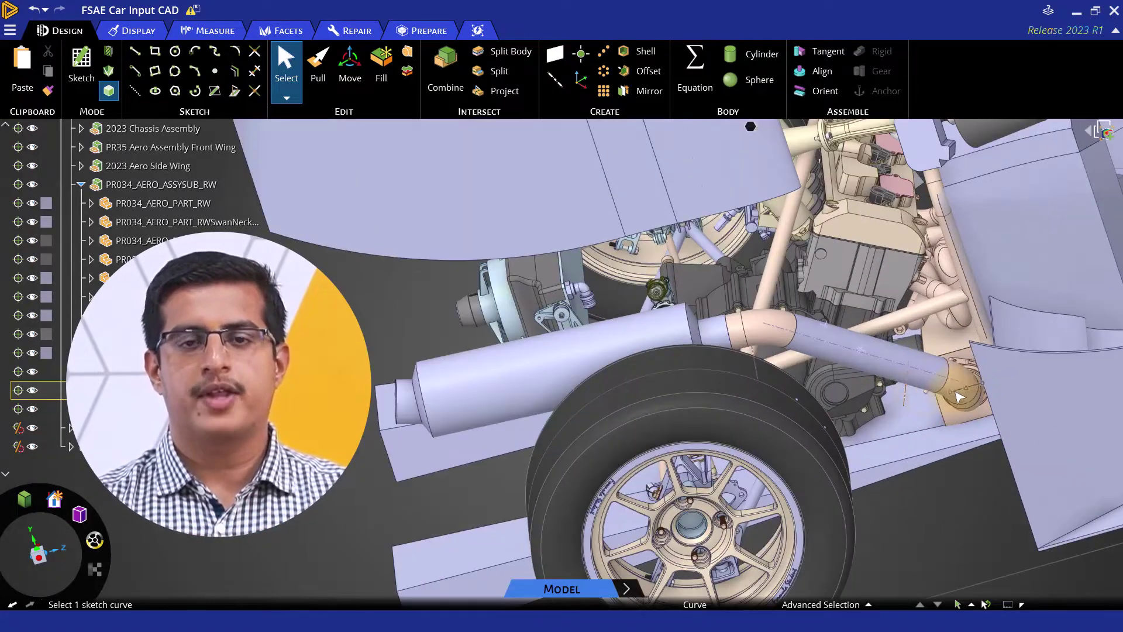
pyautogui.scroll(-8, 962, 397)
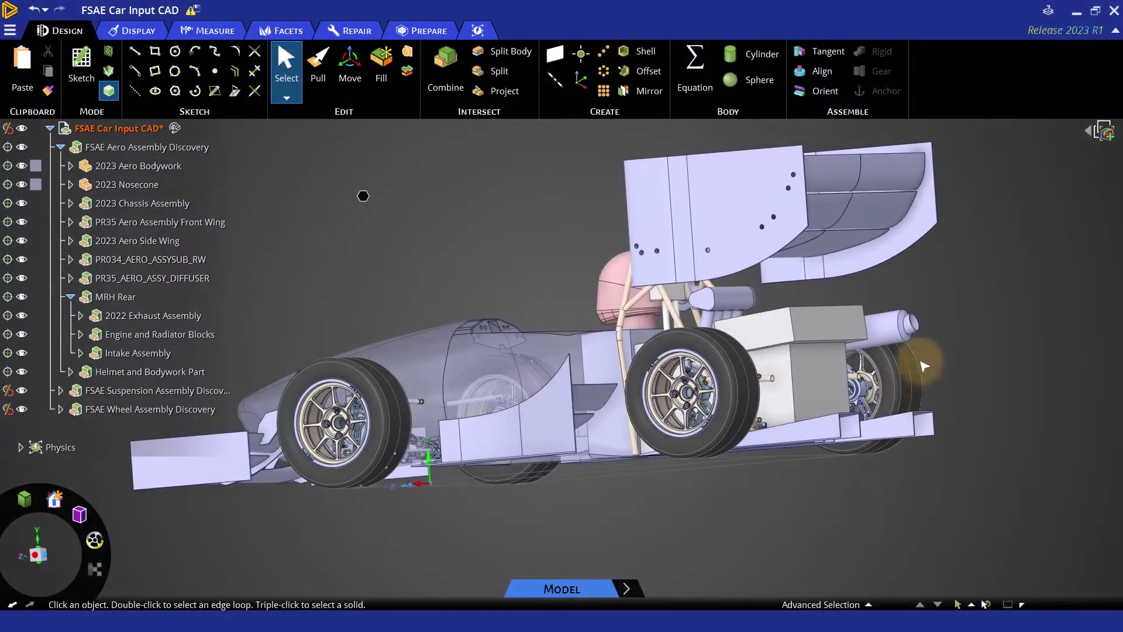
# Step: Examine the simplified engine and radiator blocks, the intake and the open end of the exhaust pipe
pyautogui.moveTo(895, 369); pyautogui.dragTo(684, 383, button='middle')
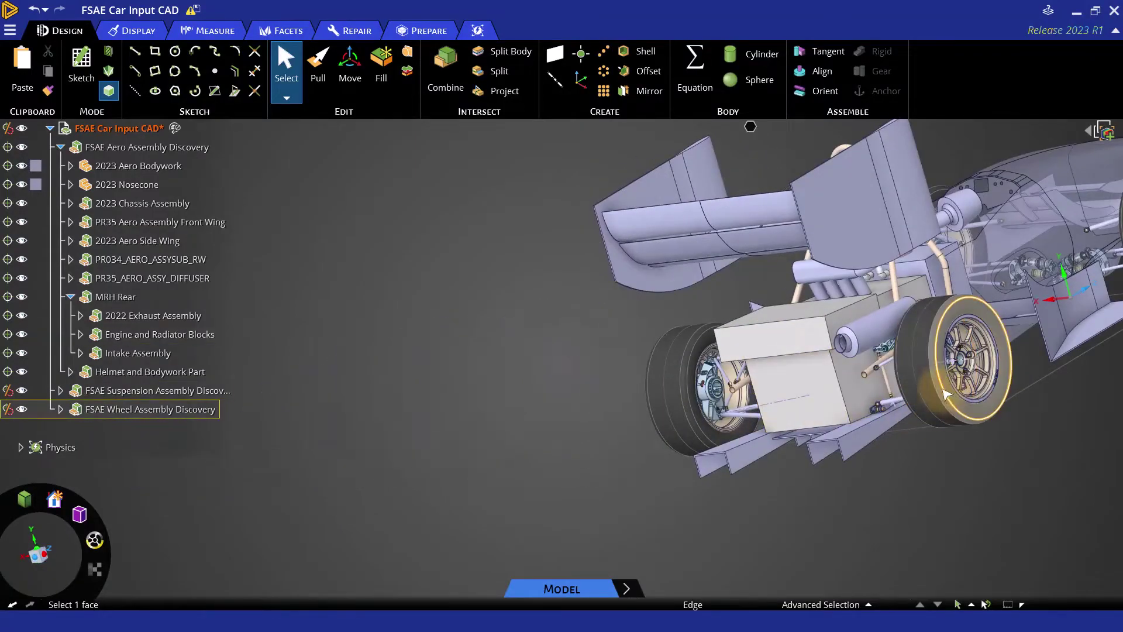
pyautogui.scroll(6, 945, 393)
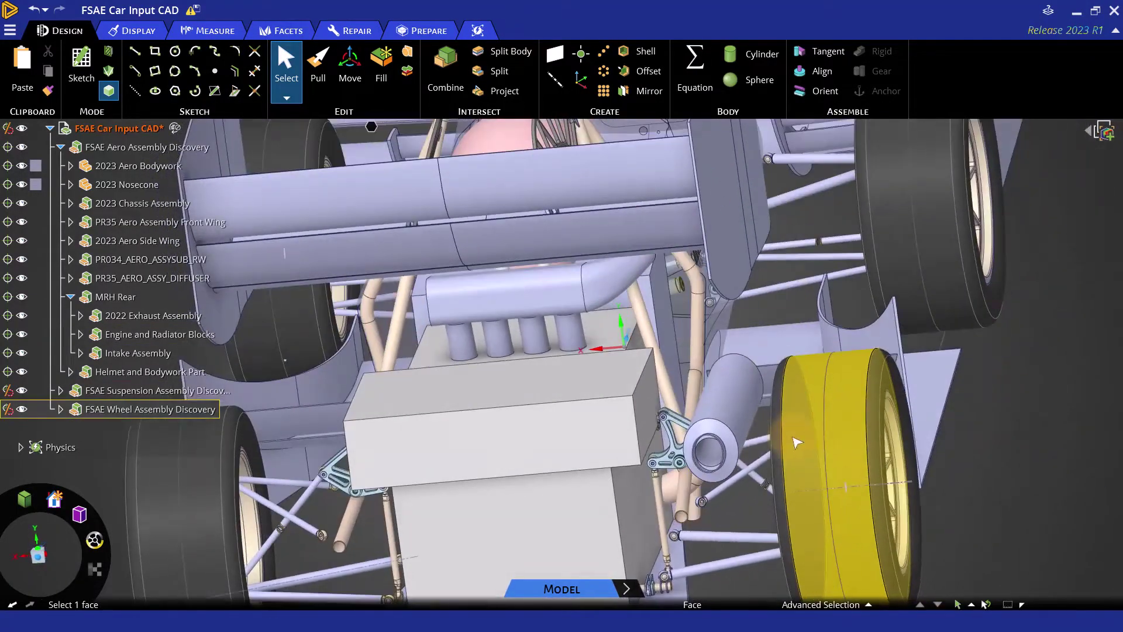
pyautogui.scroll(6, 783, 447)
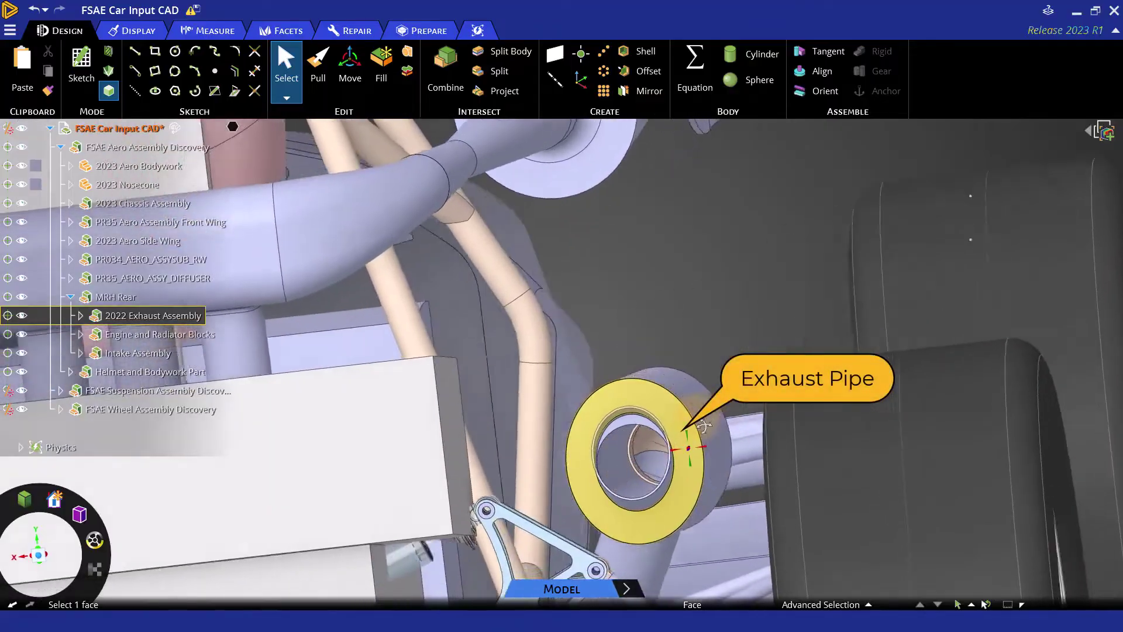
pyautogui.scroll(-6, 704, 425)
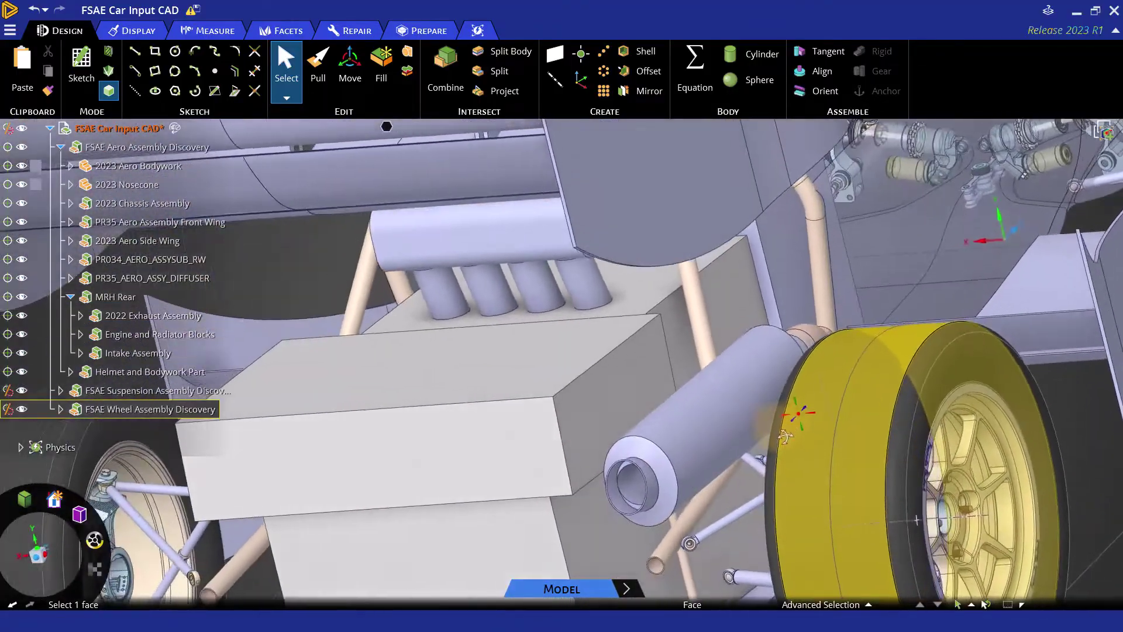
pyautogui.scroll(-6, 784, 442)
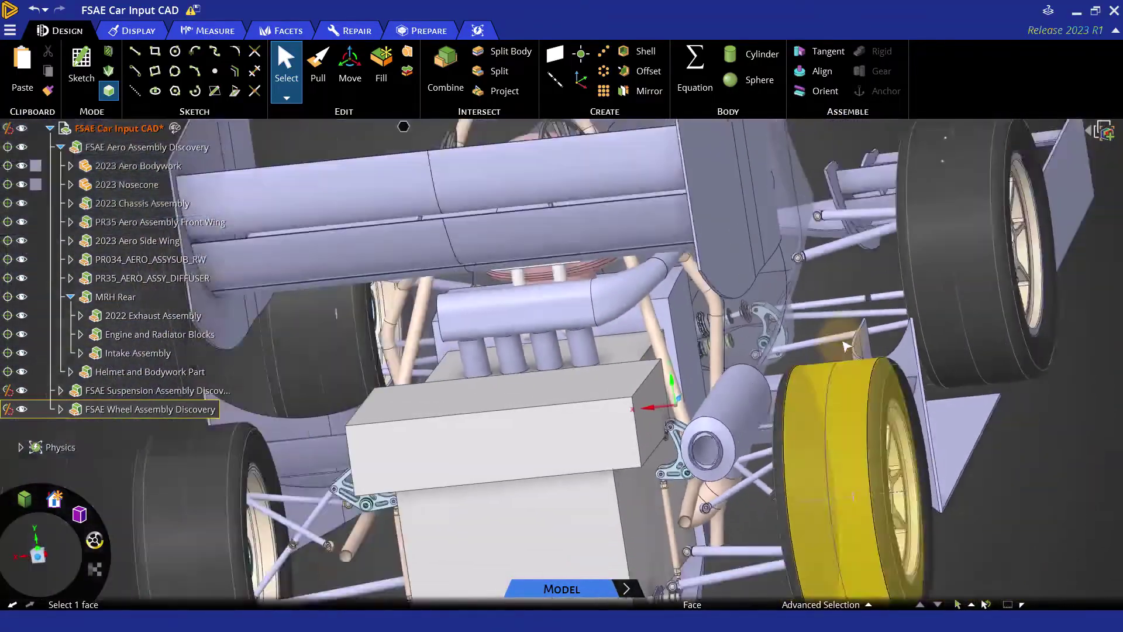
pyautogui.scroll(-4, 855, 338)
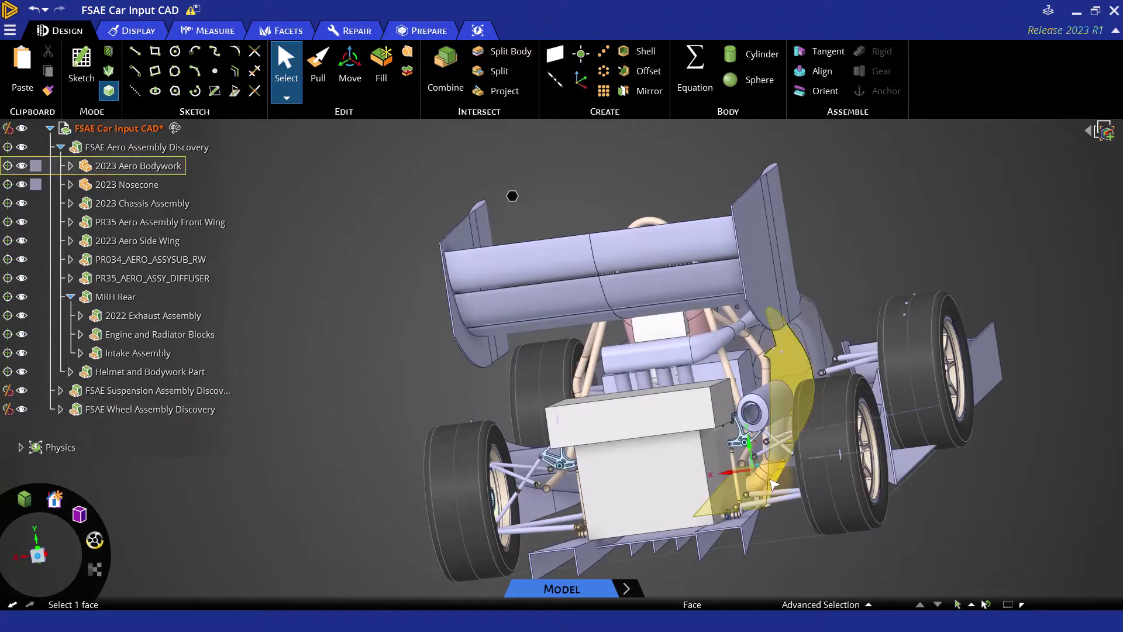
# Step: Close the hollow exhaust pipe of 2022 Exhaust Assembly by selecting its inner faces and outlet rim and applying Fill
pyautogui.scroll(5, 743, 498)
pyautogui.keyDown('ctrl'); pyautogui.click(723, 491); pyautogui.keyUp('ctrl')
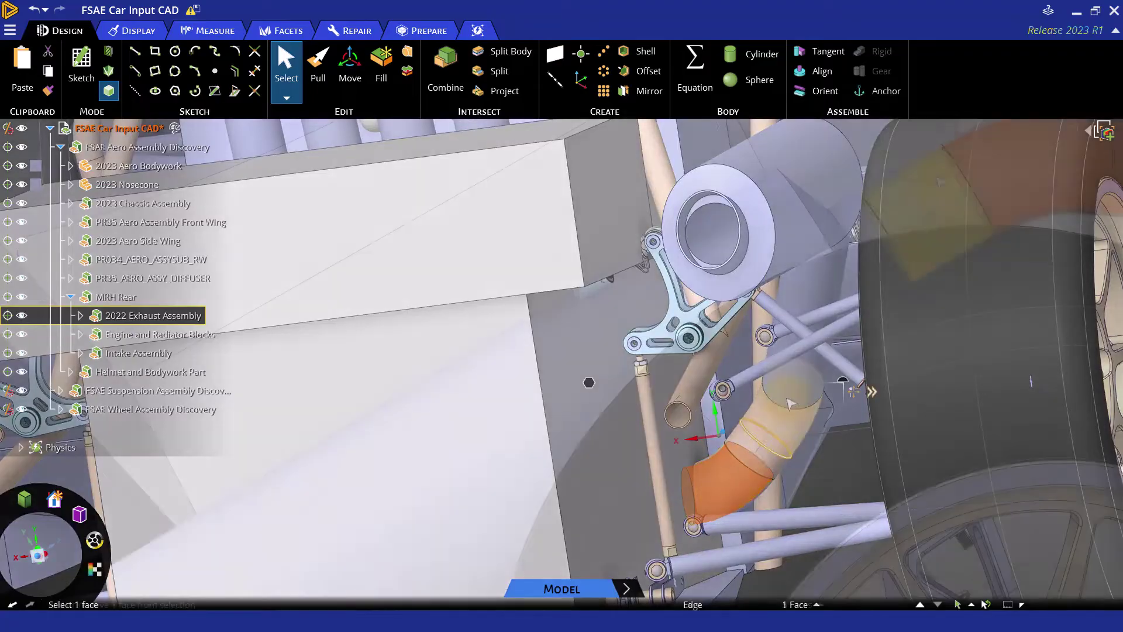
pyautogui.keyDown('ctrl'); pyautogui.click(855, 224); pyautogui.keyUp('ctrl')
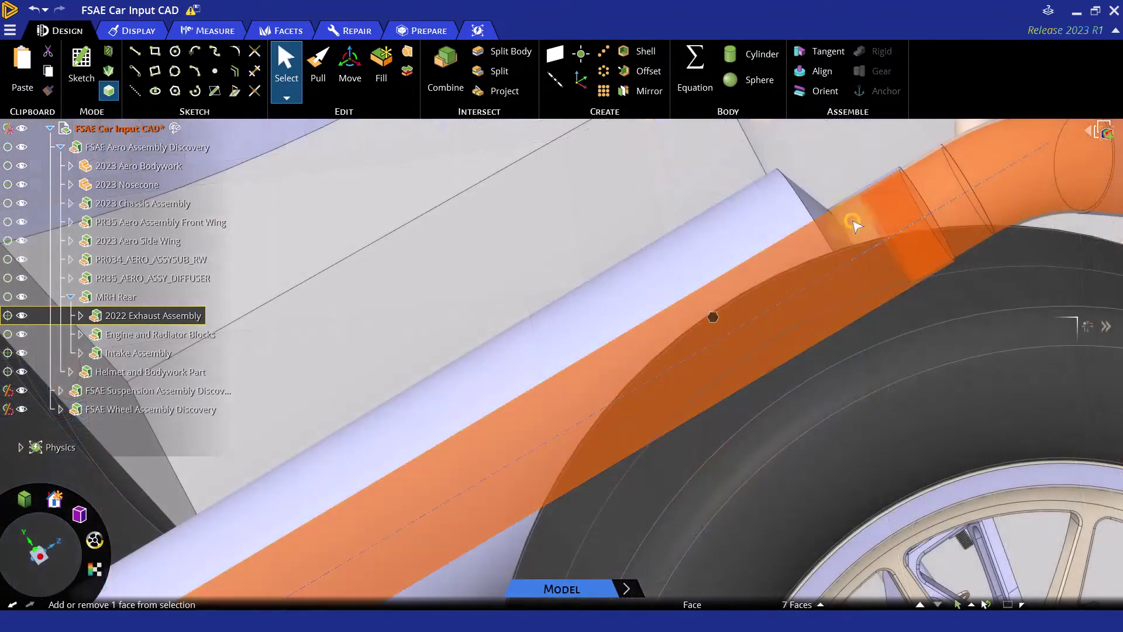
pyautogui.scroll(-5, 822, 328)
pyautogui.scroll(8, 665, 393)
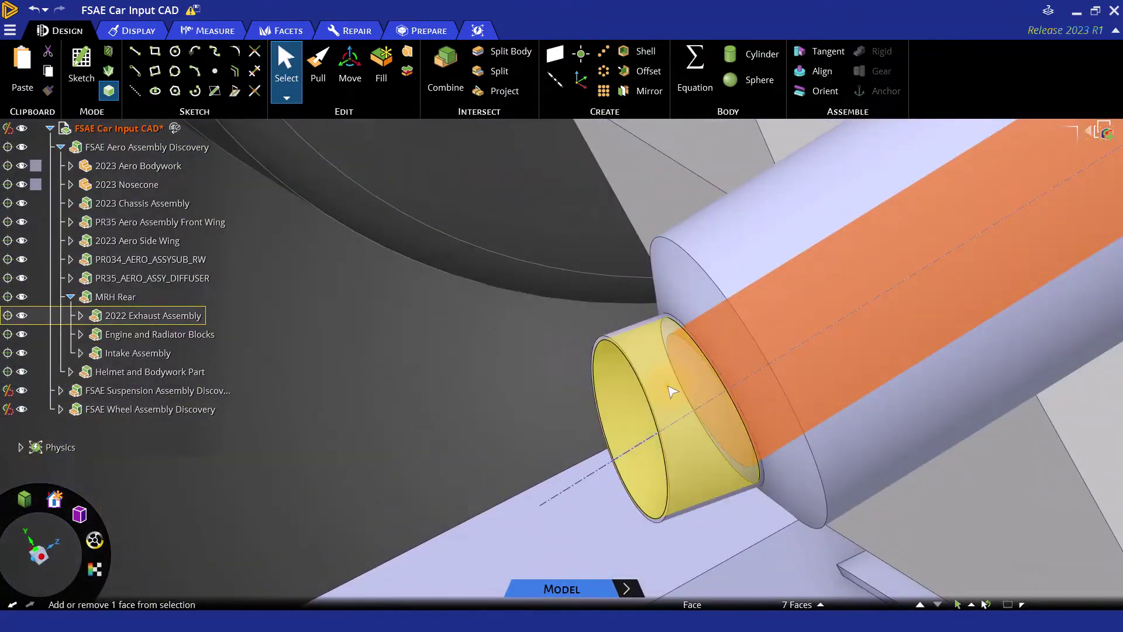
pyautogui.keyDown('ctrl'); pyautogui.click(672, 391); pyautogui.keyUp('ctrl')
pyautogui.scroll(-3, 509, 425)
pyautogui.moveTo(642, 414); pyautogui.dragTo(667, 546, button='middle')
pyautogui.moveTo(761, 474); pyautogui.dragTo(708, 548, button='middle')
pyautogui.press('f')
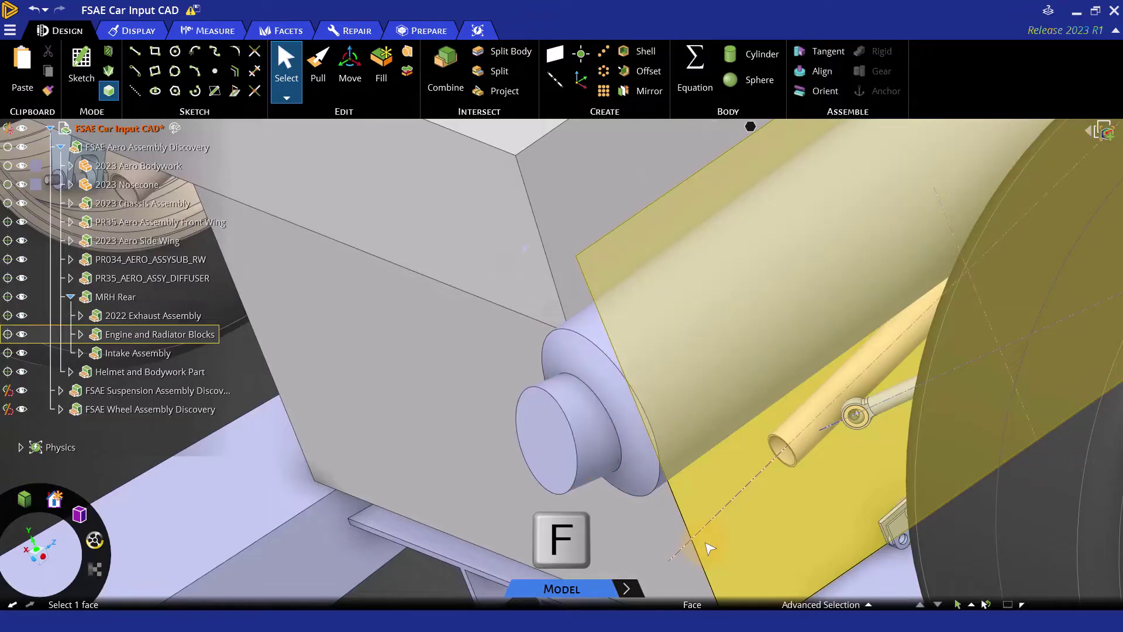
pyautogui.scroll(-8, 690, 524)
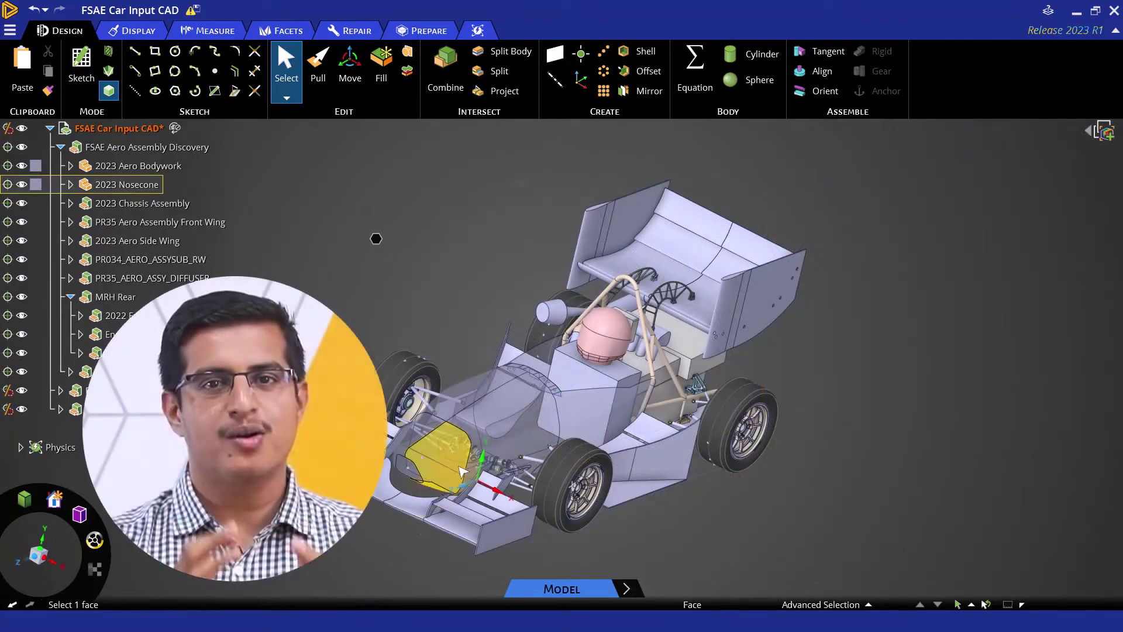
# Step: Delete the small spherical bearing ball and housing components from the FSAE Suspension Assembly
pyautogui.scroll(10, 462, 471)
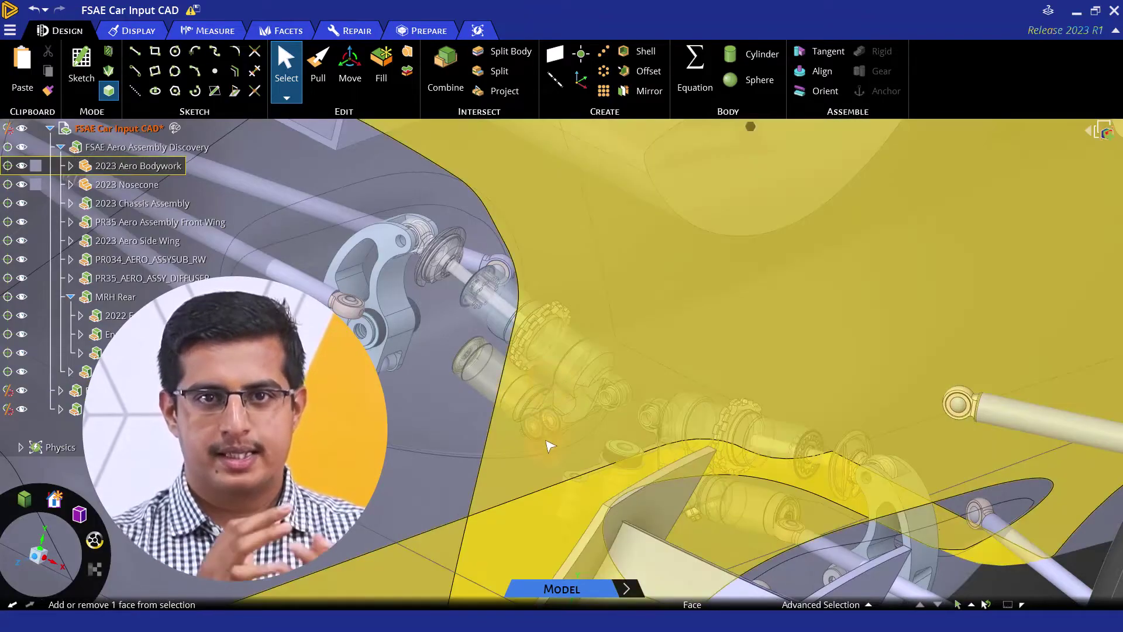
pyautogui.scroll(-8, 557, 385)
pyautogui.scroll(-4, 557, 438)
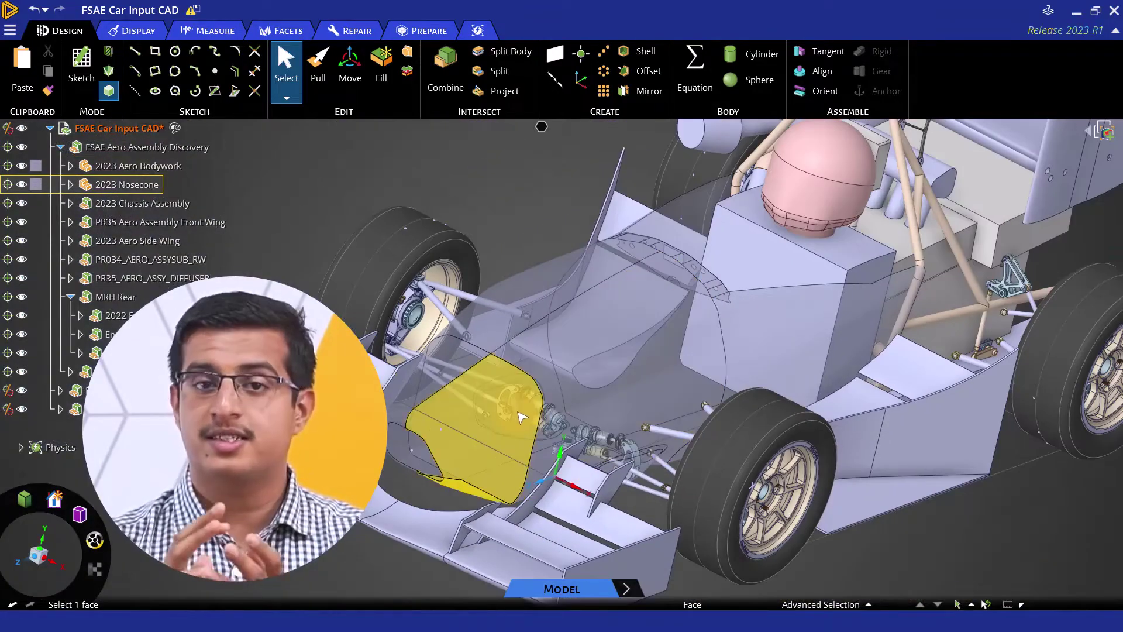
pyautogui.scroll(10, 497, 366)
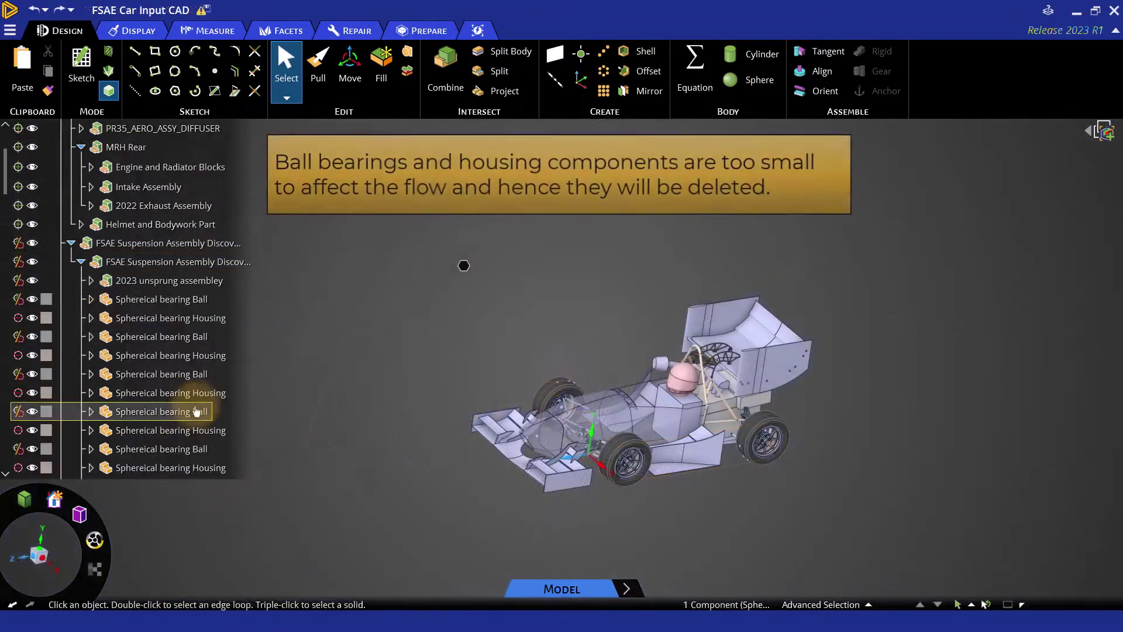
pyautogui.scroll(-1, 198, 404)
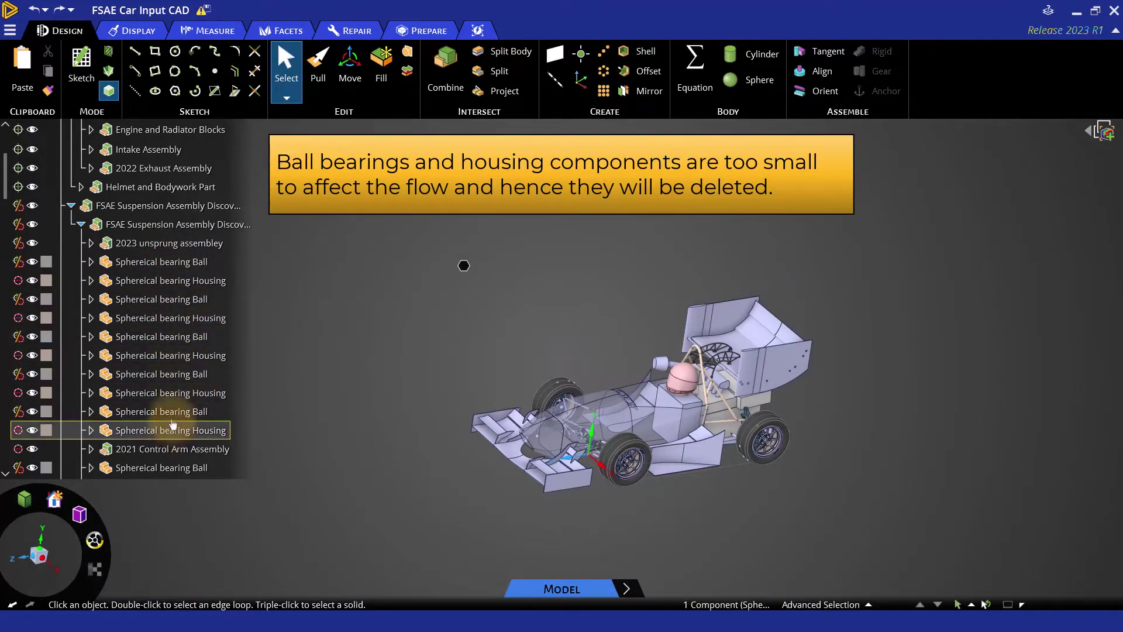
pyautogui.scroll(-1, 150, 404)
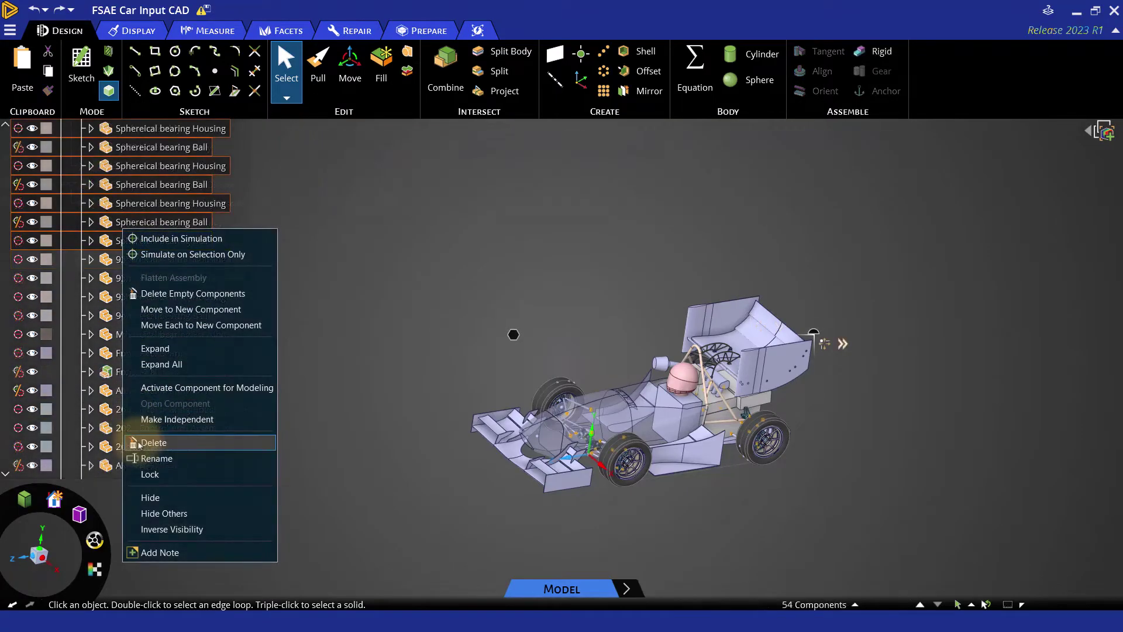
pyautogui.click(151, 443)
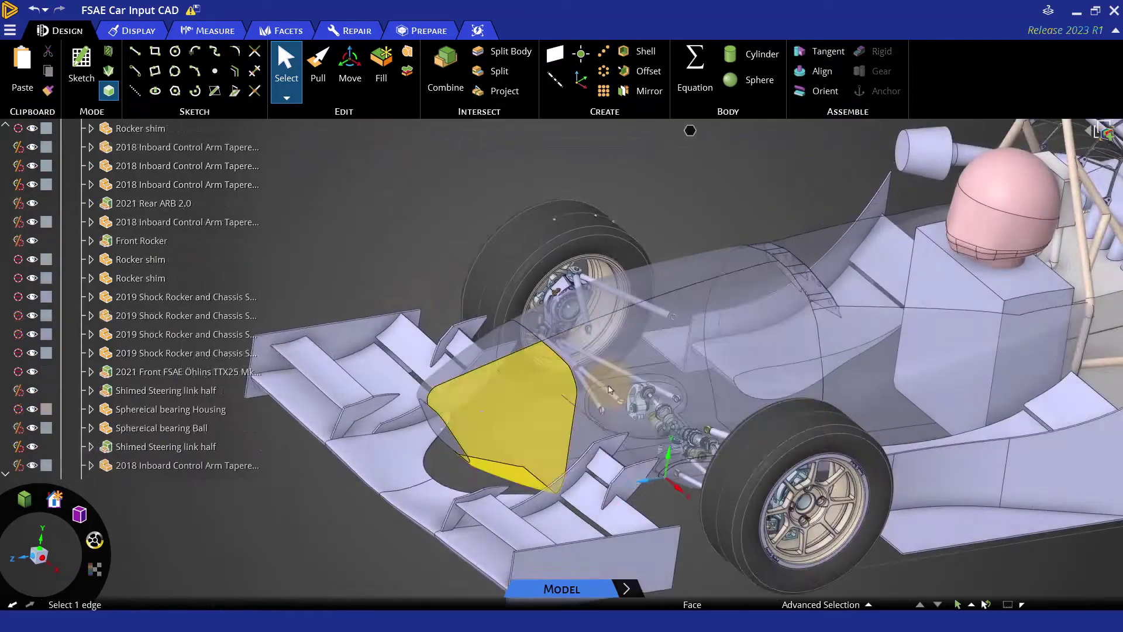
# Step: Delete the front rockers, rocker shims and Öhlins shock assemblies enclosed inside the main car body
pyautogui.scroll(5, 552, 276)
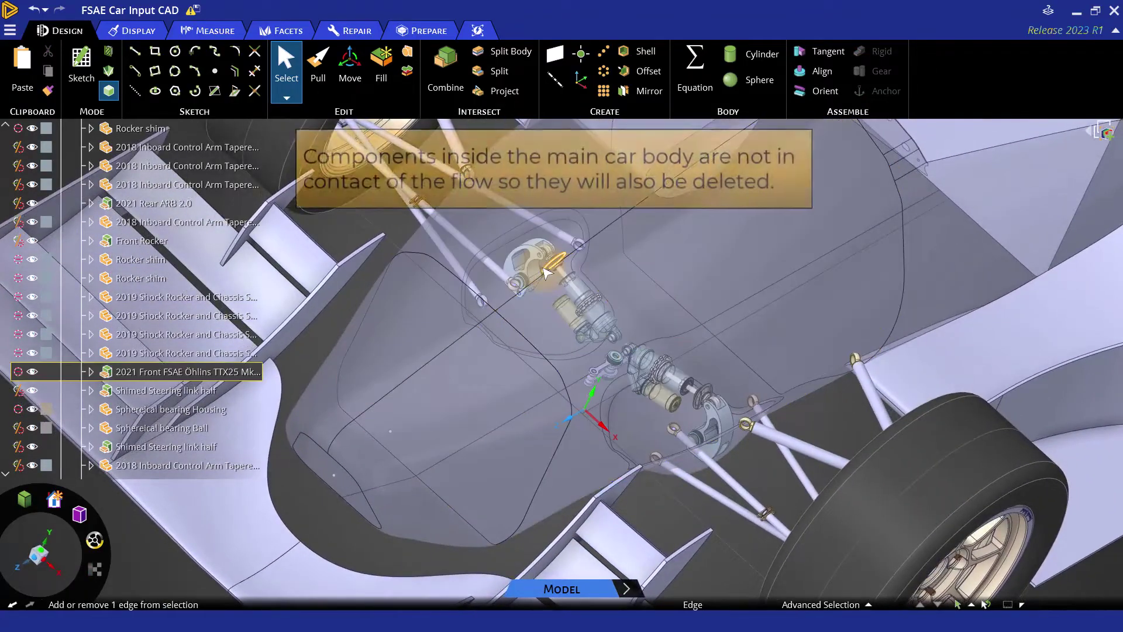
pyautogui.keyDown('ctrl'); pyautogui.scroll(-1, 578, 290); pyautogui.keyUp('ctrl')
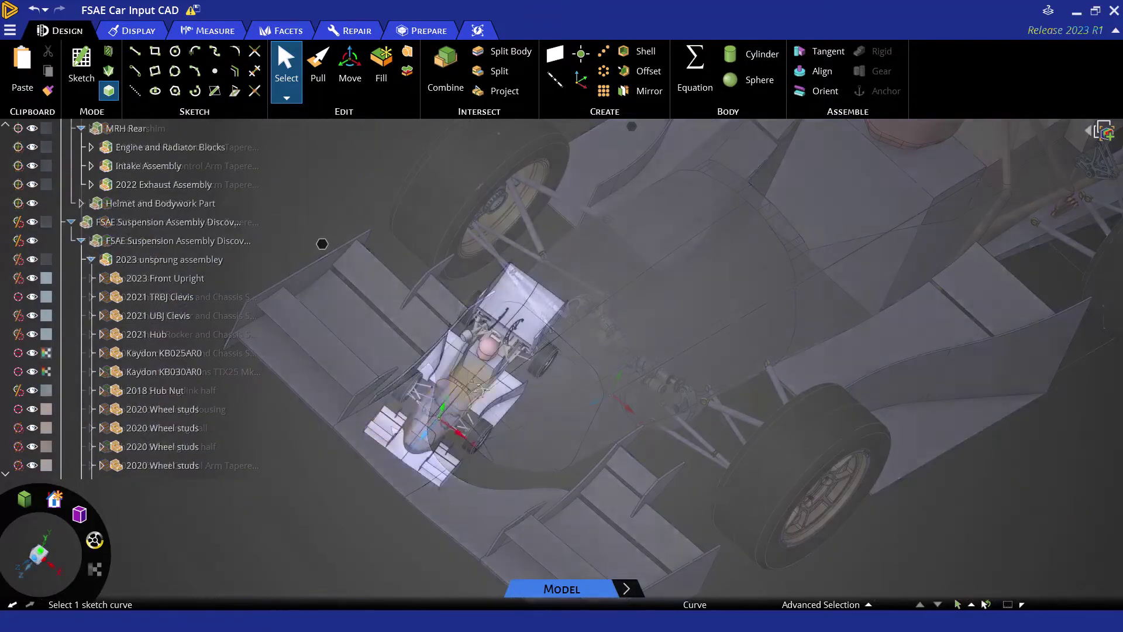
pyautogui.scroll(10, 414, 397)
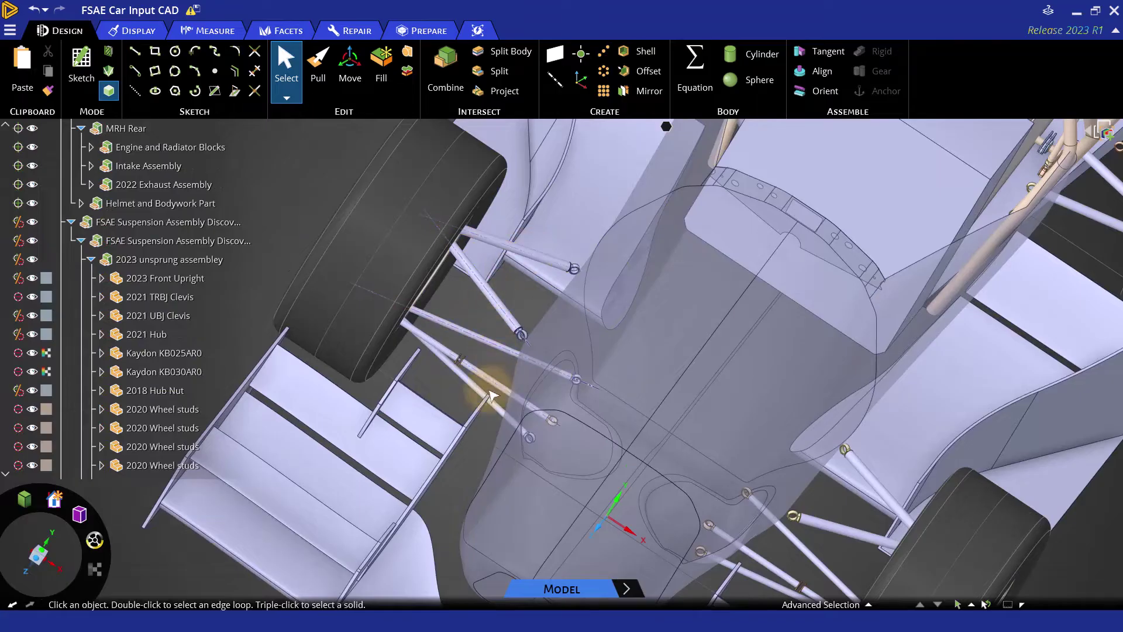
# Step: Examine the remaining front suspension arms and the brake assembly inside the front wheel rim up close
pyautogui.scroll(-5, 446, 385)
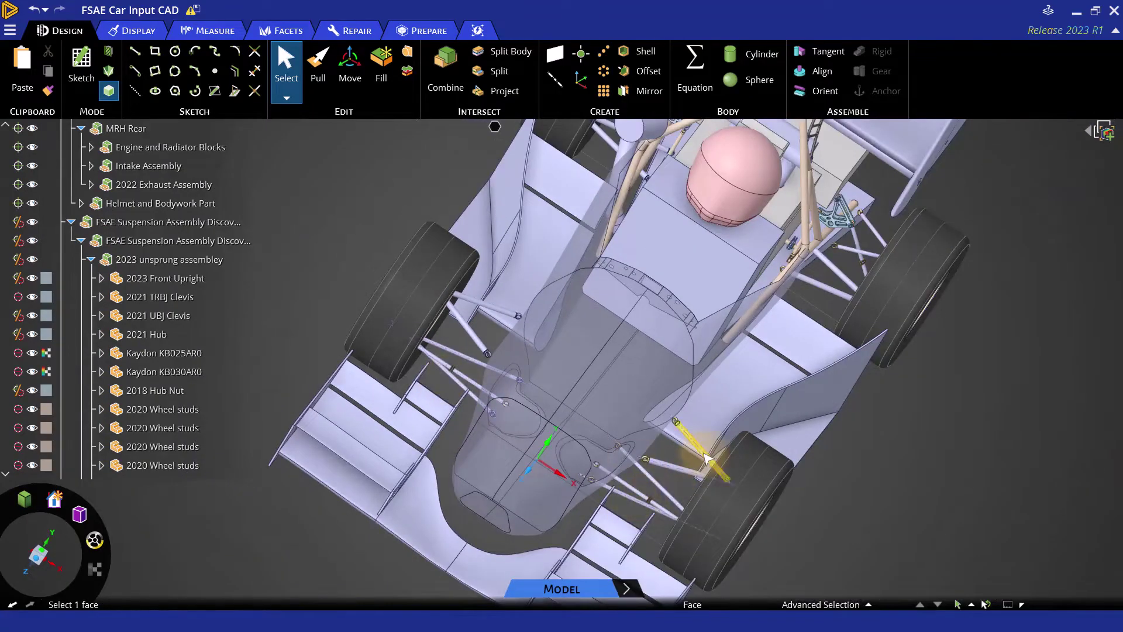
pyautogui.click(660, 459)
pyautogui.scroll(-4, 904, 457)
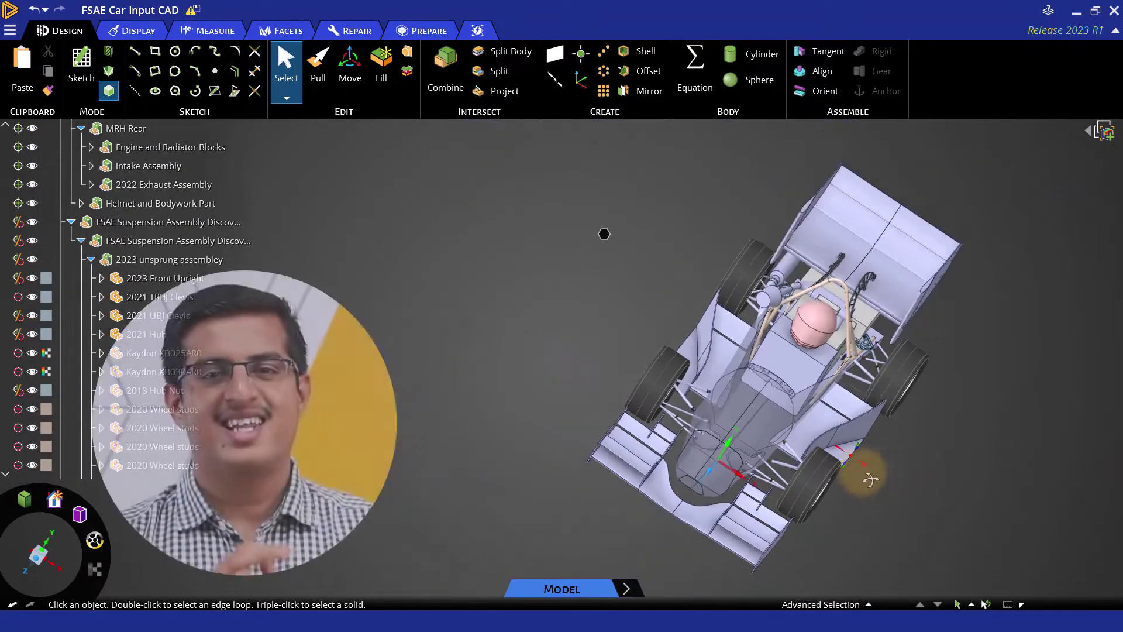
pyautogui.moveTo(862, 477); pyautogui.dragTo(727, 439, button='middle')
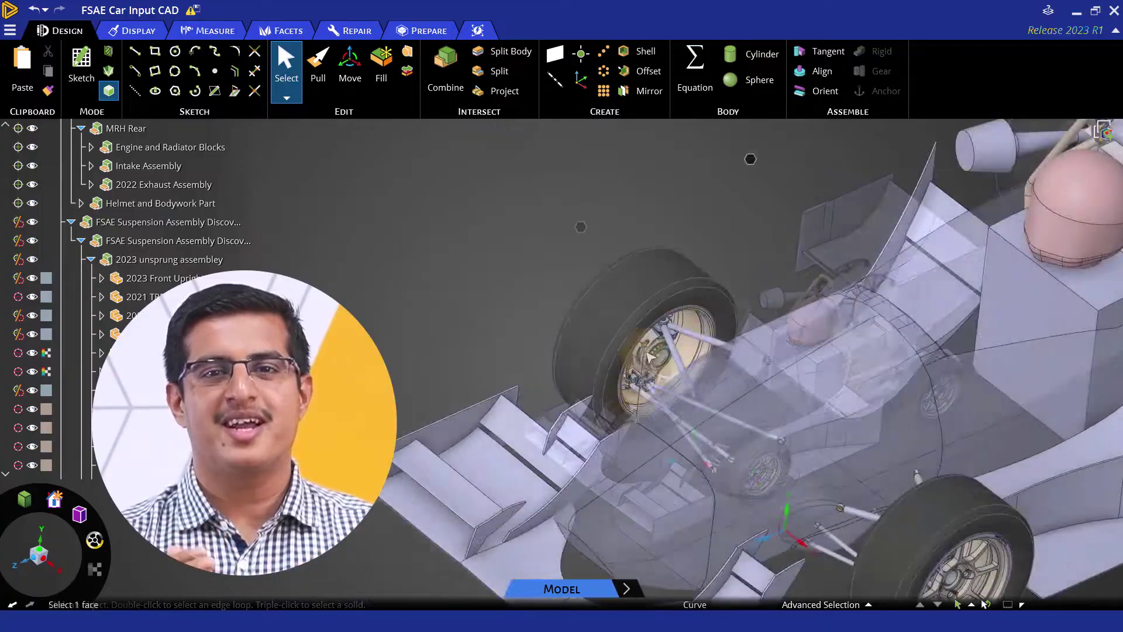
pyautogui.scroll(5, 650, 357)
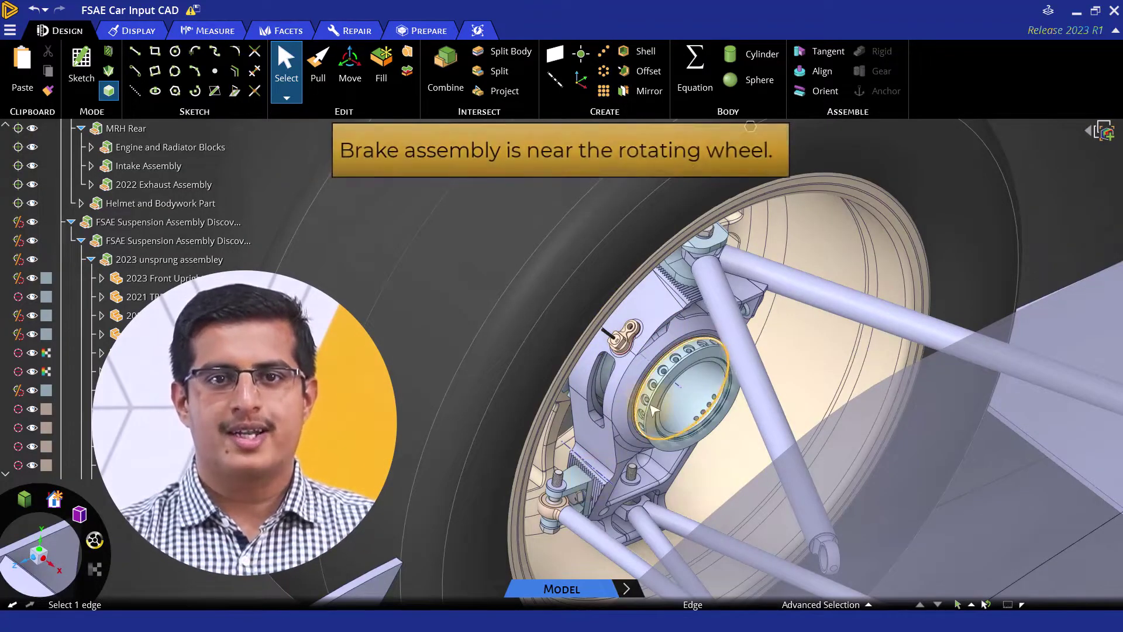
pyautogui.scroll(-2, 651, 413)
pyautogui.moveTo(649, 410); pyautogui.dragTo(598, 403, button='middle')
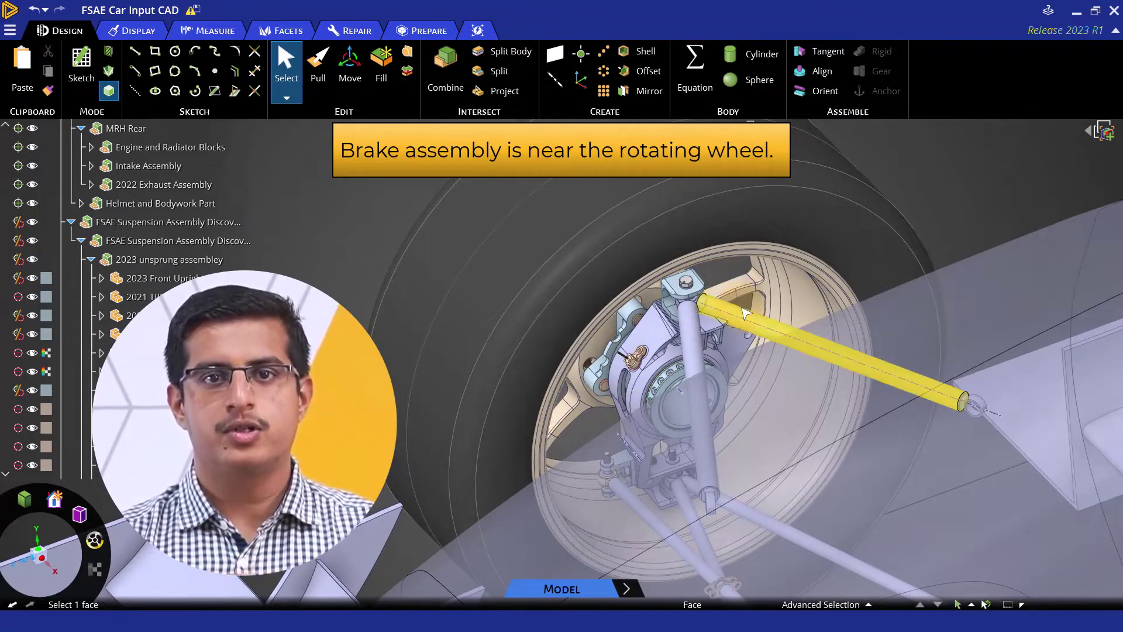
pyautogui.moveTo(673, 389); pyautogui.dragTo(710, 406, button='middle')
pyautogui.scroll(-3, 589, 359)
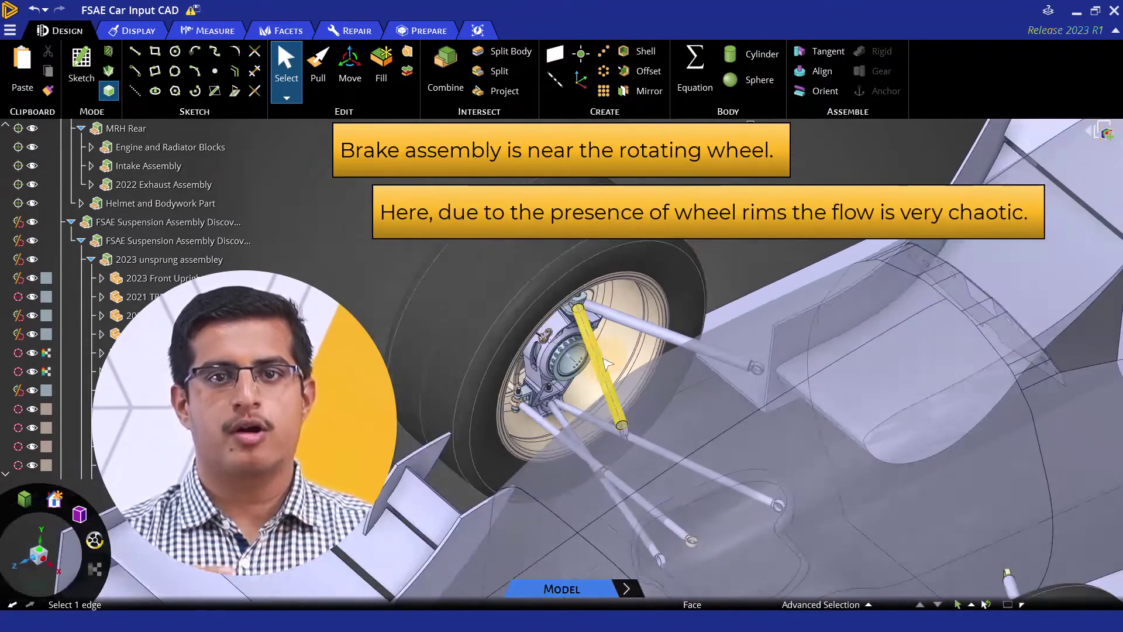
pyautogui.scroll(2, 543, 349)
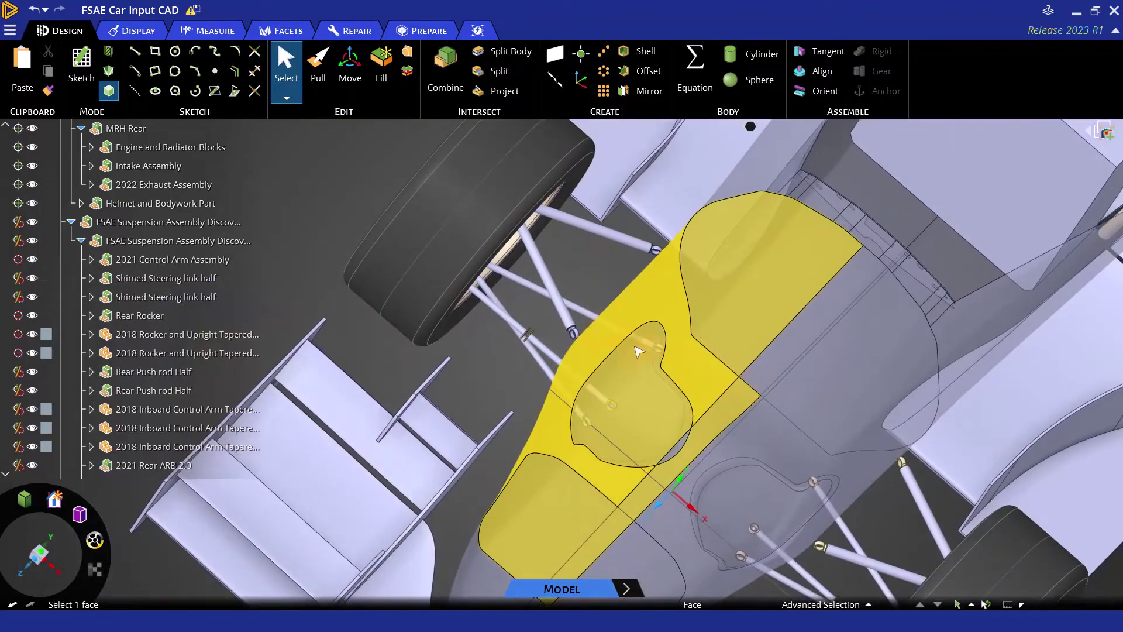
# Step: Remove the housing at the front connecting rod's inner end and pull the rod's end face up to the car body surface
pyautogui.scroll(6, 639, 351)
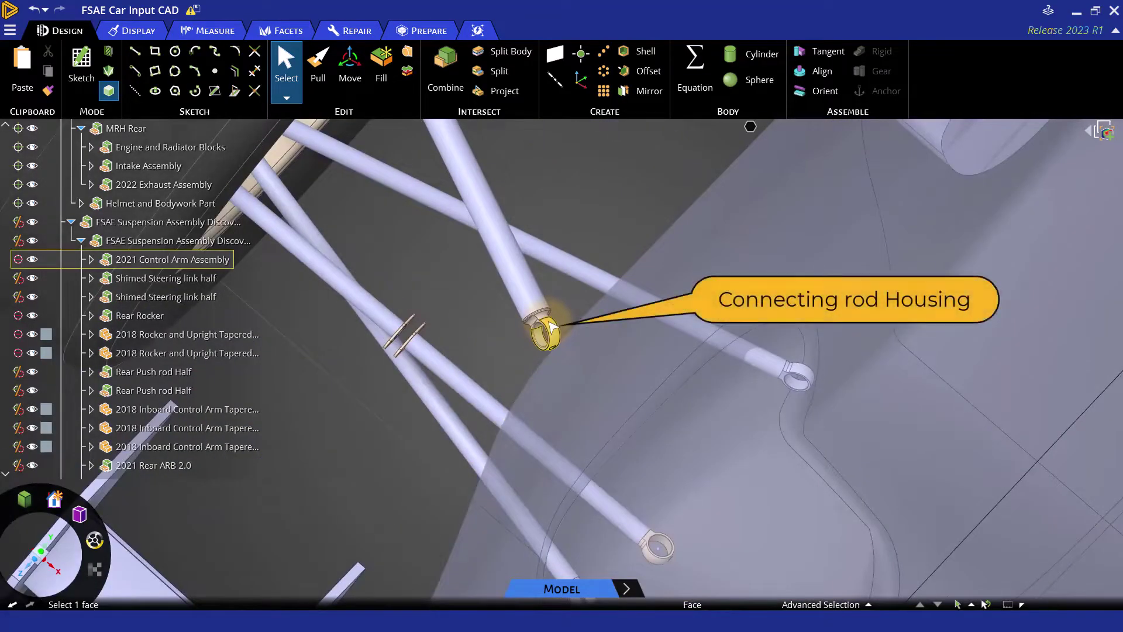
pyautogui.click(550, 327)
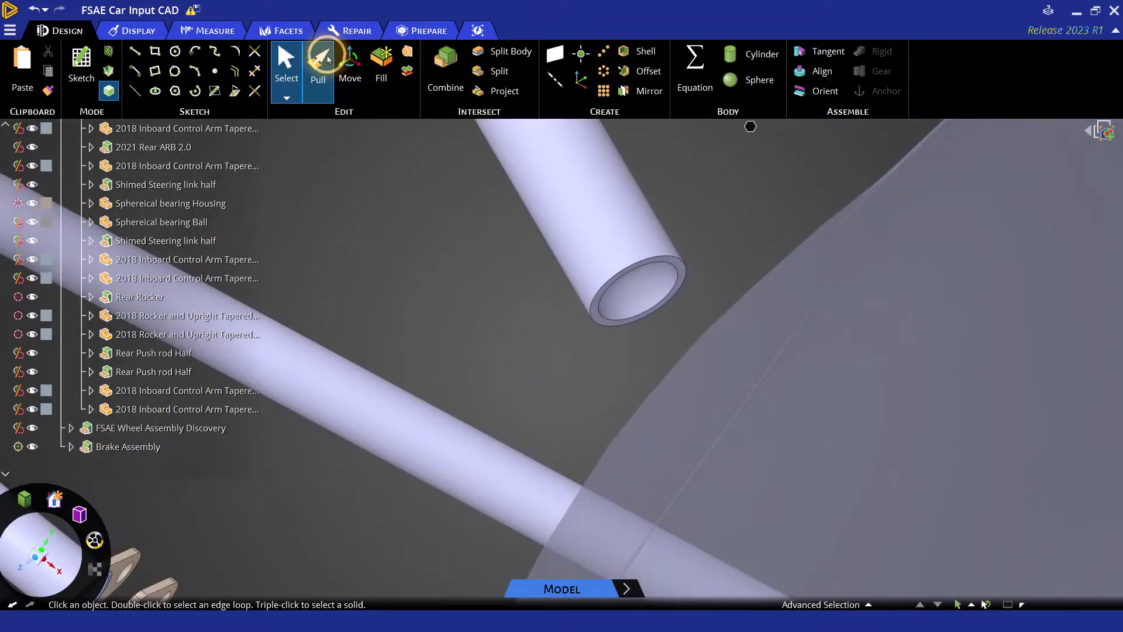
pyautogui.click(323, 59)
pyautogui.click(601, 314)
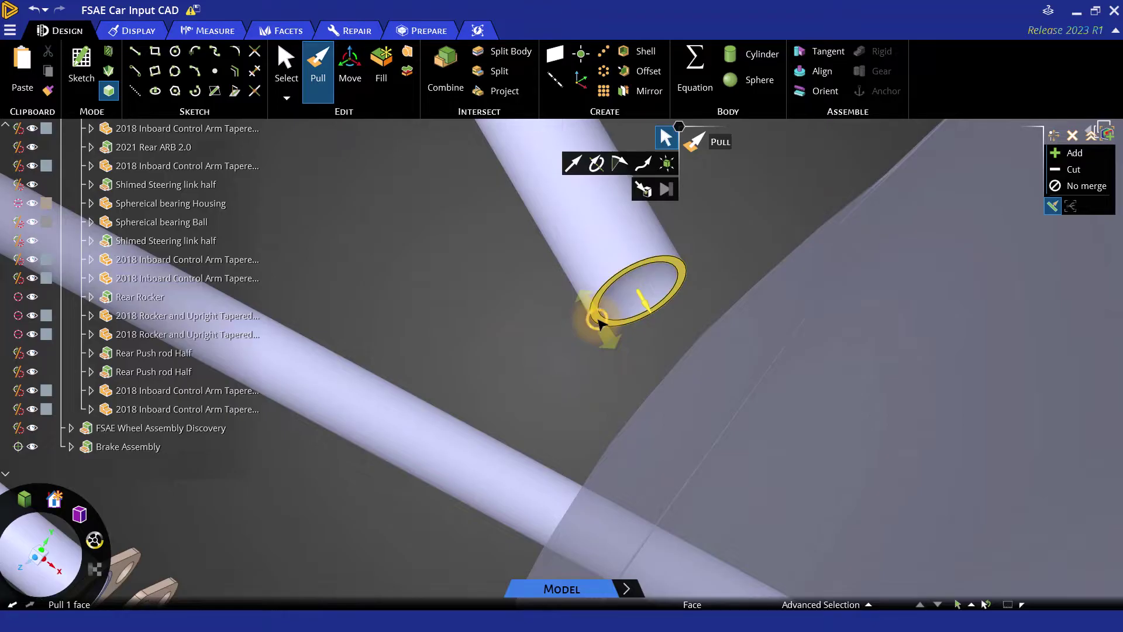
pyautogui.click(468, 245)
pyautogui.scroll(-3, 554, 376)
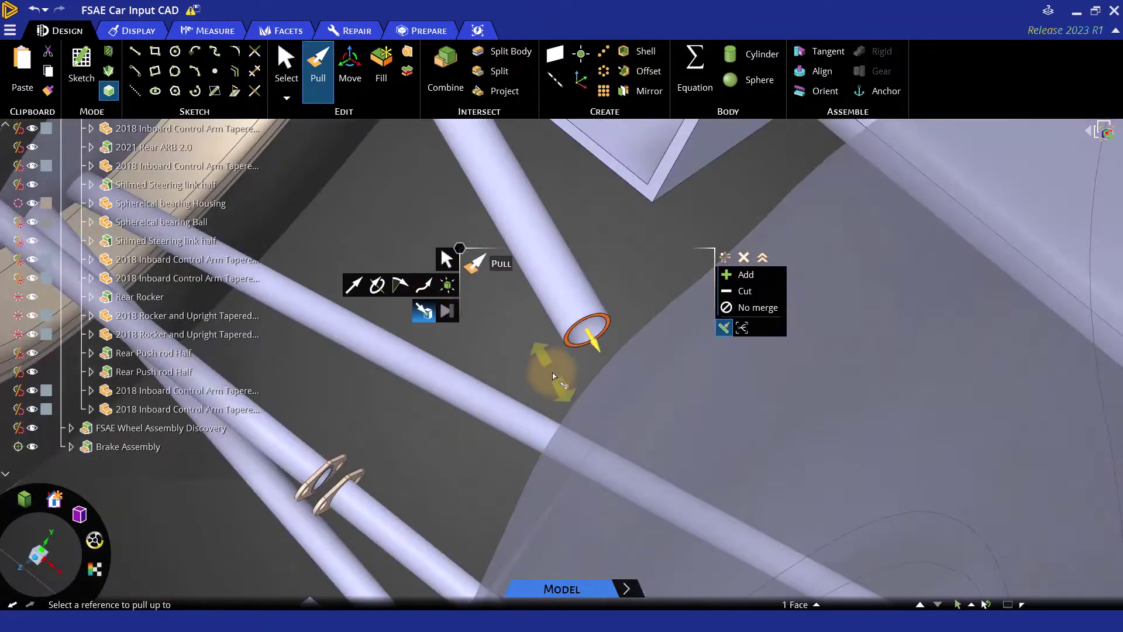
pyautogui.moveTo(603, 404); pyautogui.dragTo(567, 356, button='middle')
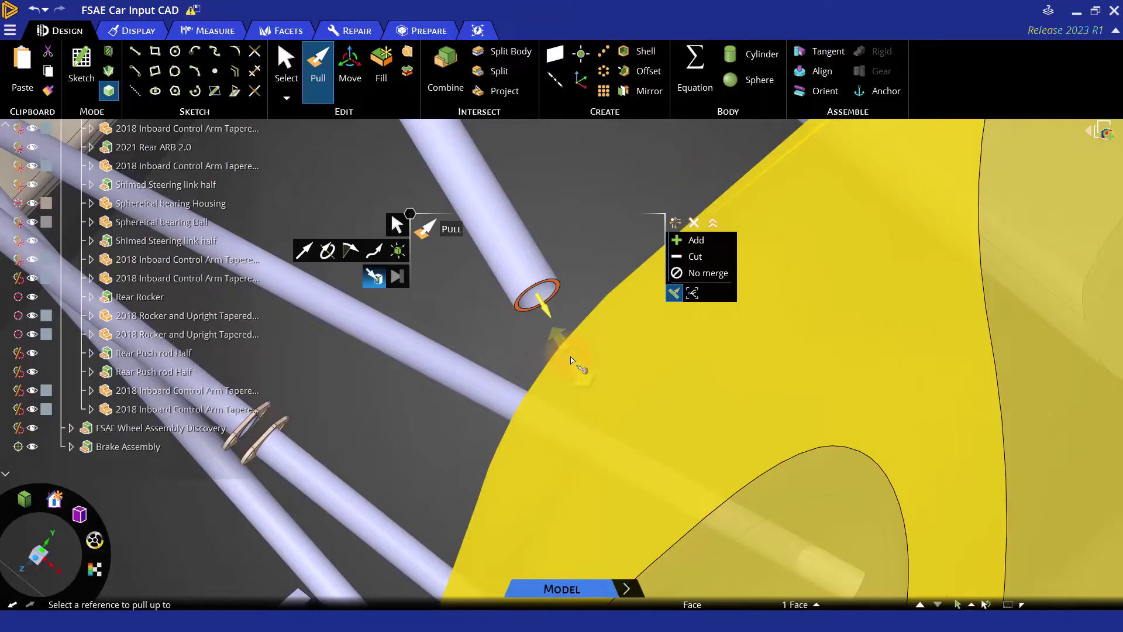
pyautogui.click(572, 360)
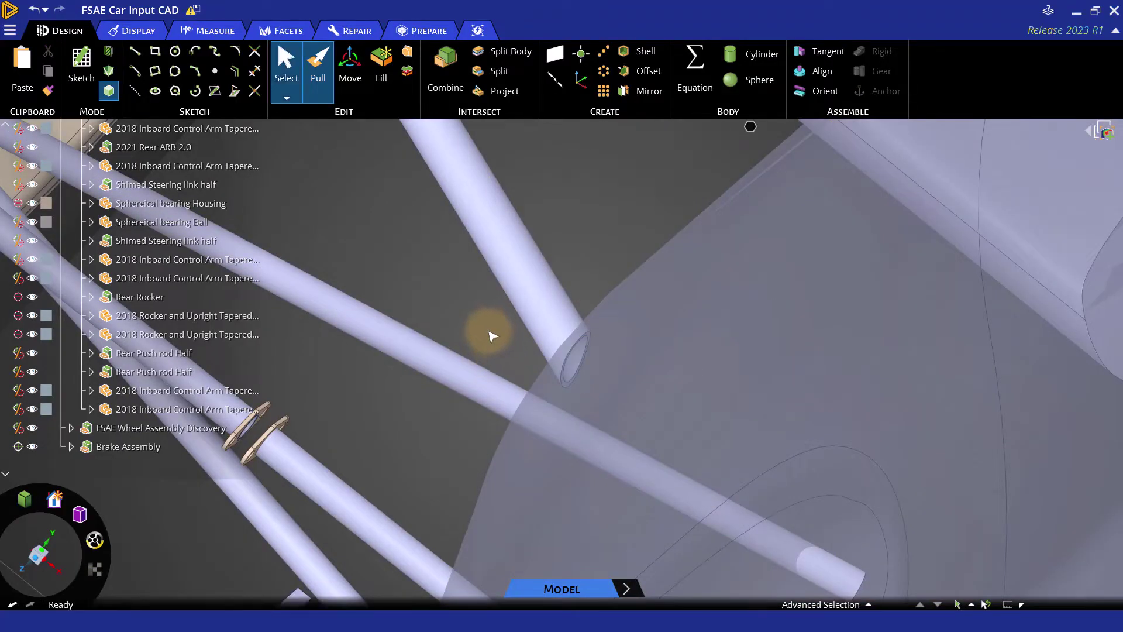
pyautogui.press('s')
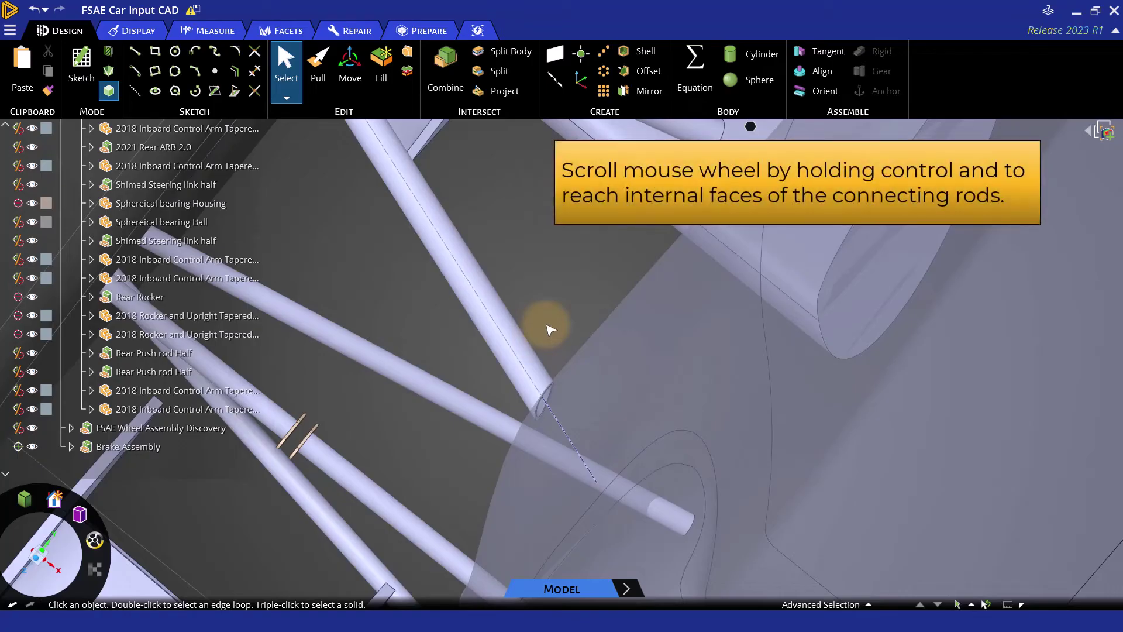
# Step: Make the hollow connecting rod solid by selecting its internal face and applying Fill
pyautogui.keyDown('ctrl'); pyautogui.scroll(2, 579, 311); pyautogui.keyUp('ctrl')
pyautogui.click(549, 347)
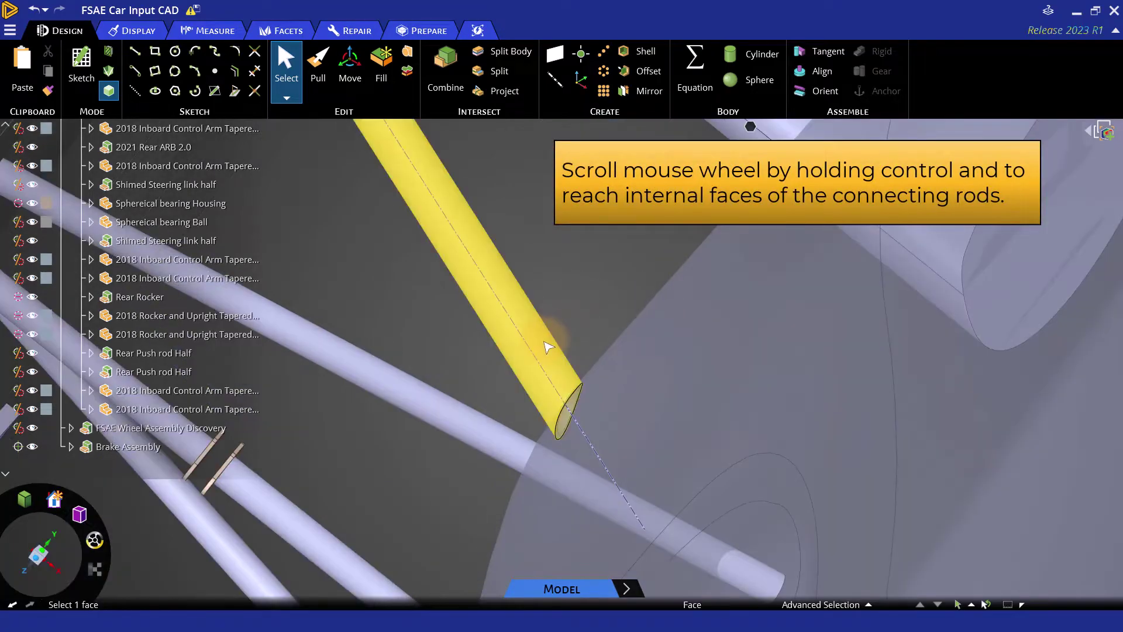
pyautogui.keyDown('ctrl'); pyautogui.scroll(-1, 549, 347); pyautogui.keyUp('ctrl')
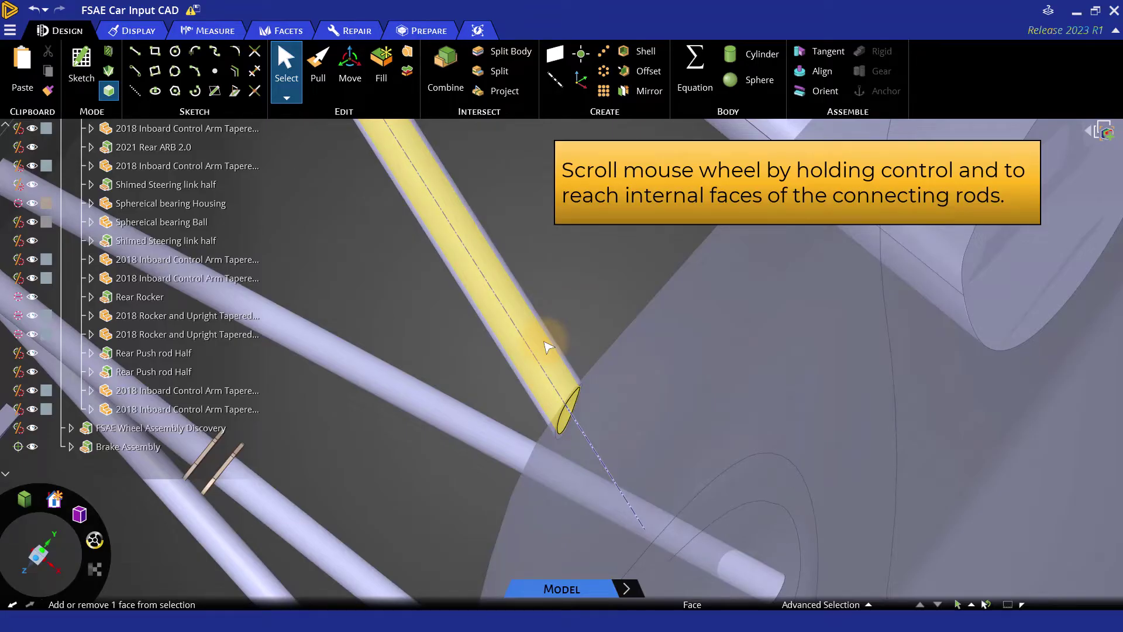
pyautogui.keyDown('ctrl'); pyautogui.click(548, 347); pyautogui.keyUp('ctrl')
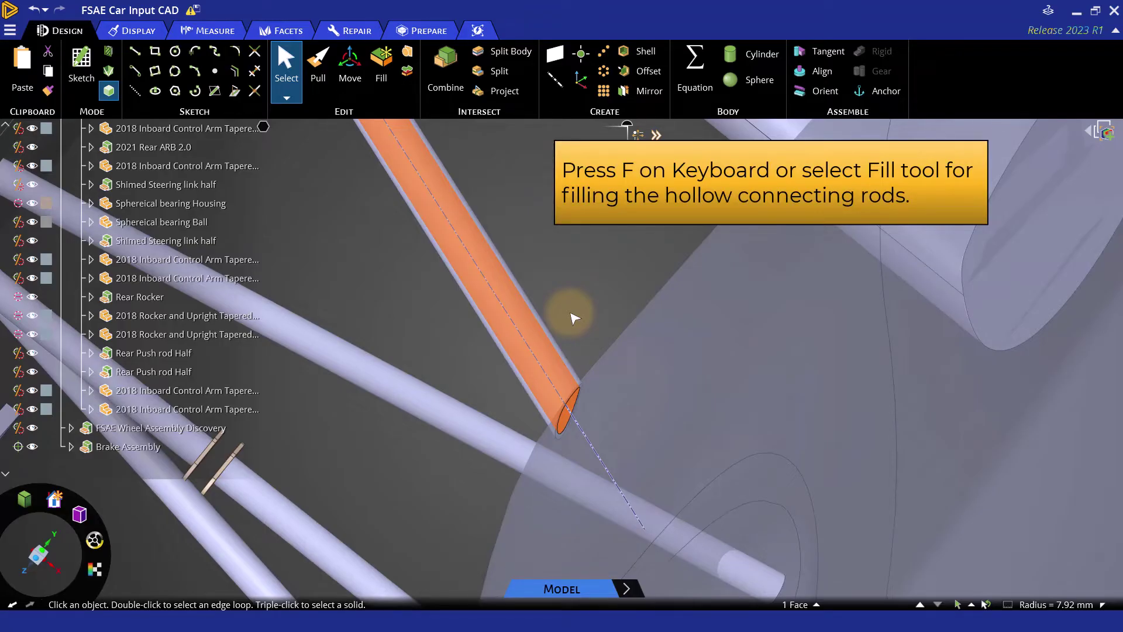
pyautogui.press('f')
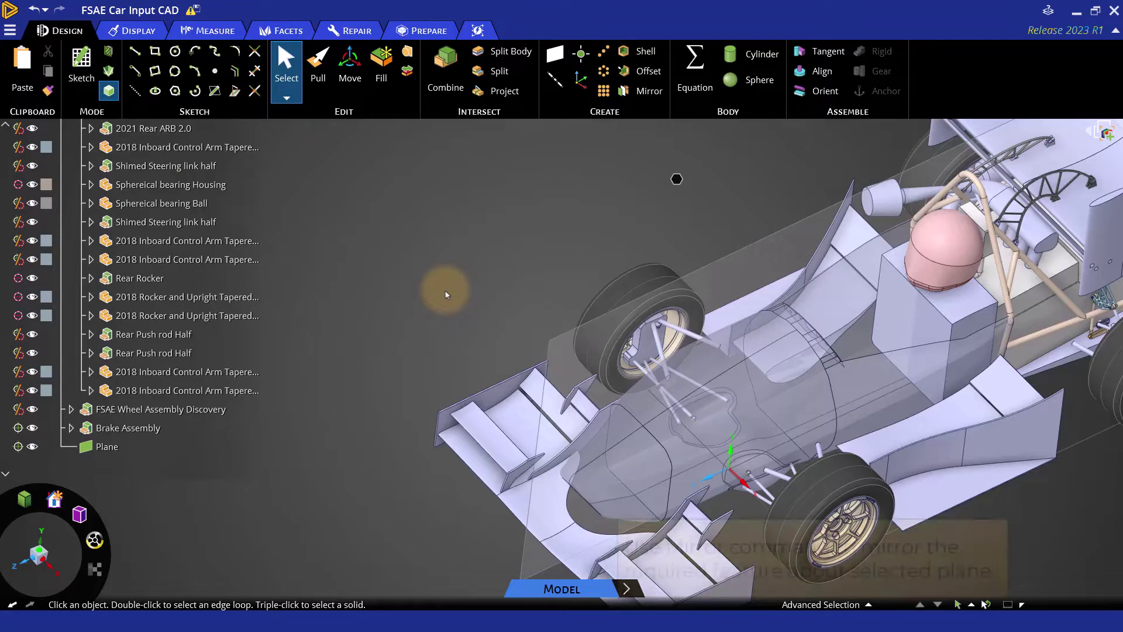
# Step: Mirror the simplified suspension features to the other side of the car about the created plane
pyautogui.click(646, 97)
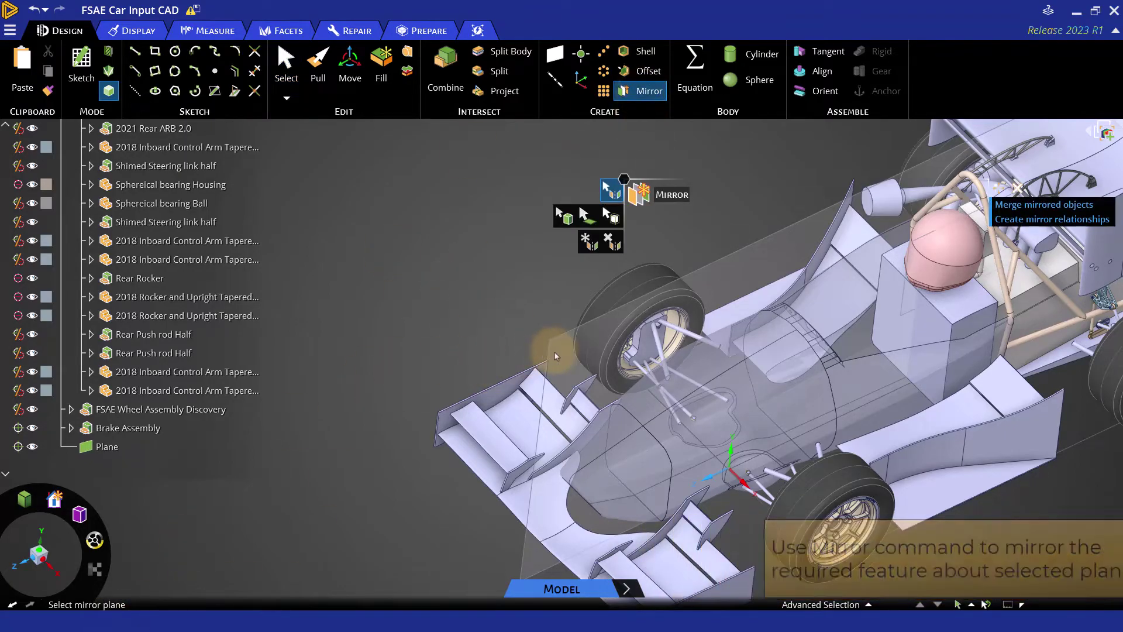
pyautogui.click(481, 263)
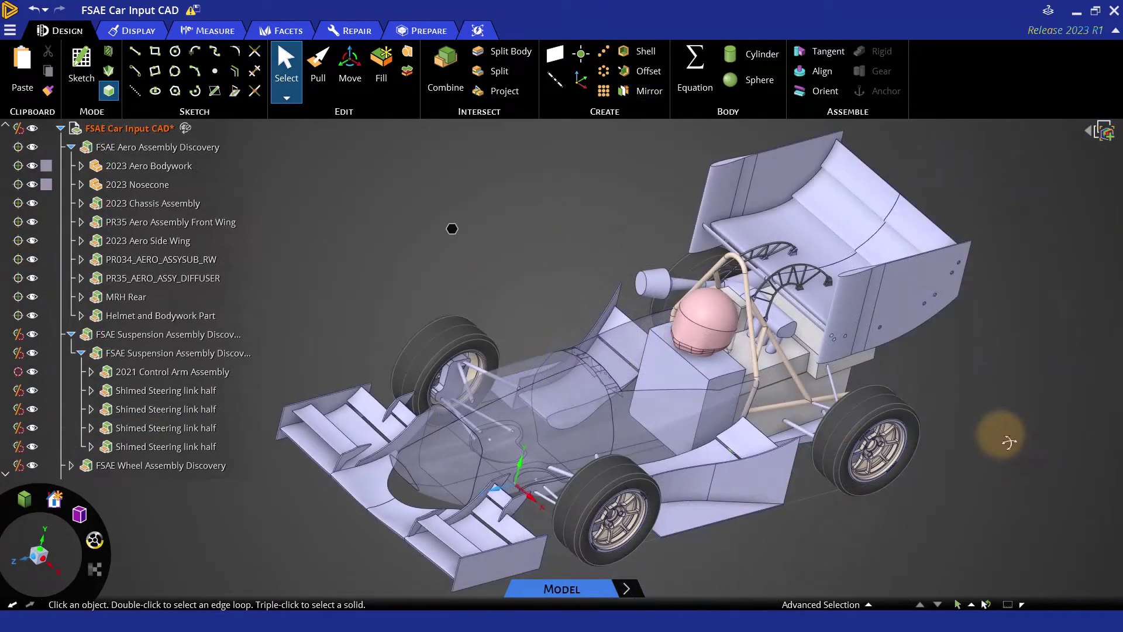
pyautogui.moveTo(1008, 443); pyautogui.dragTo(993, 405, button='middle')
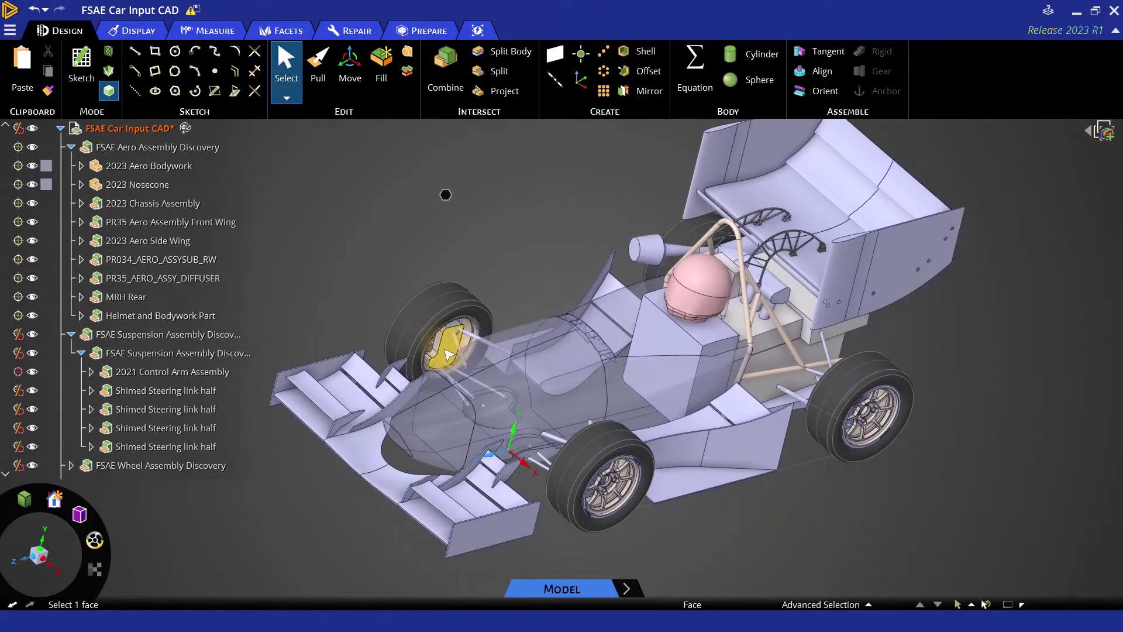
# Step: Section the car horizontally through the front wheel's axis, examine the cross-section of the tyre, rim and brake block, and return to the 3D view
pyautogui.scroll(3, 459, 353)
pyautogui.moveTo(517, 369)
pyautogui.mouseDown(button='middle')
pyautogui.moveTo(550, 391)
pyautogui.moveTo(537, 369)
pyautogui.mouseUp(button='middle')
pyautogui.scroll(-5, 501, 351)
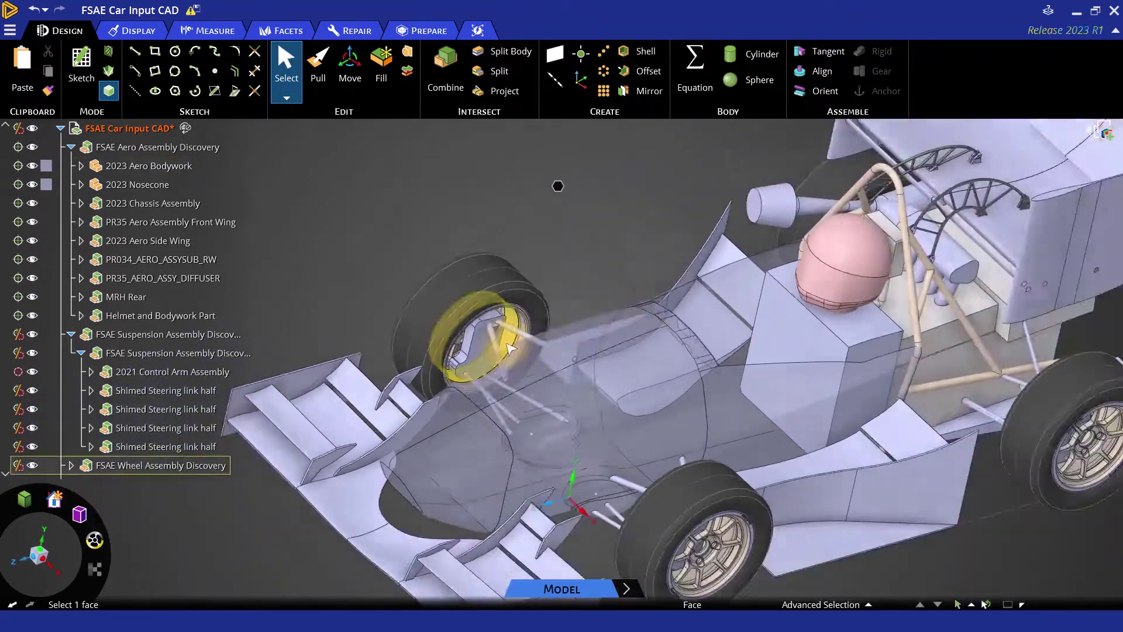
pyautogui.moveTo(722, 431)
pyautogui.mouseDown(button='middle')
pyautogui.moveTo(824, 333)
pyautogui.moveTo(699, 316)
pyautogui.mouseUp(button='middle')
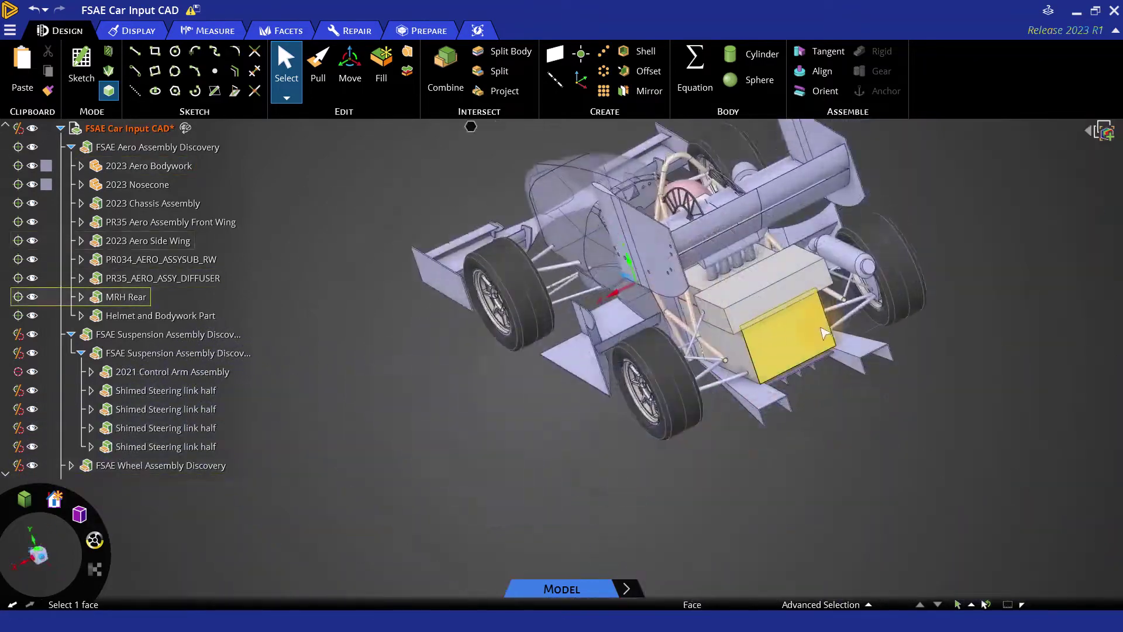
pyautogui.scroll(3, 825, 333)
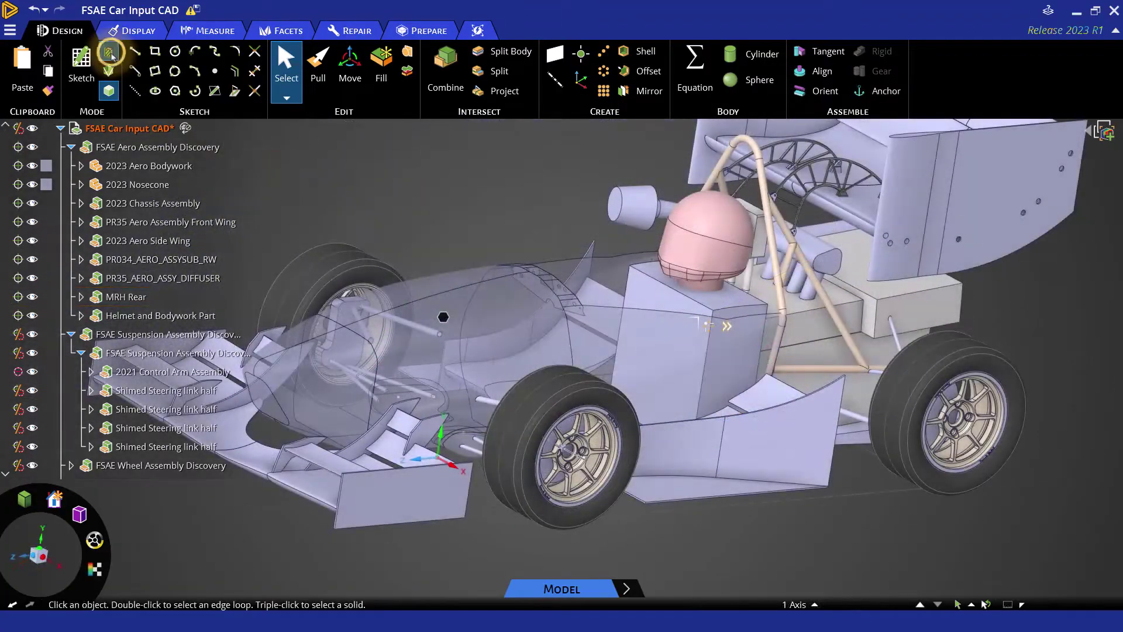
pyautogui.click(590, 525)
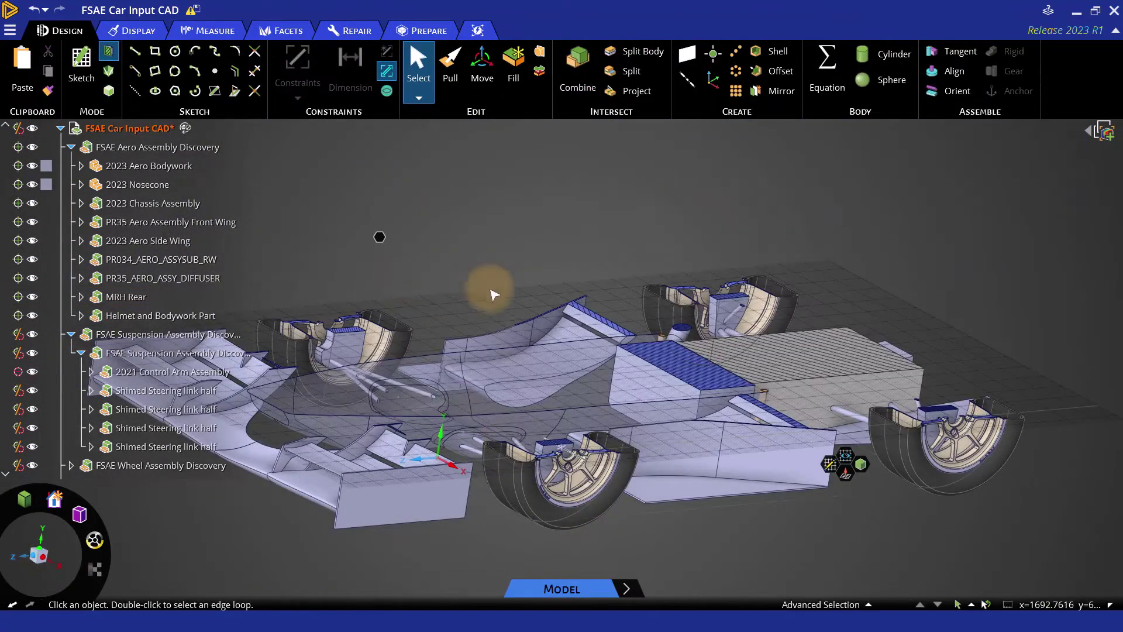
pyautogui.scroll(10, 612, 508)
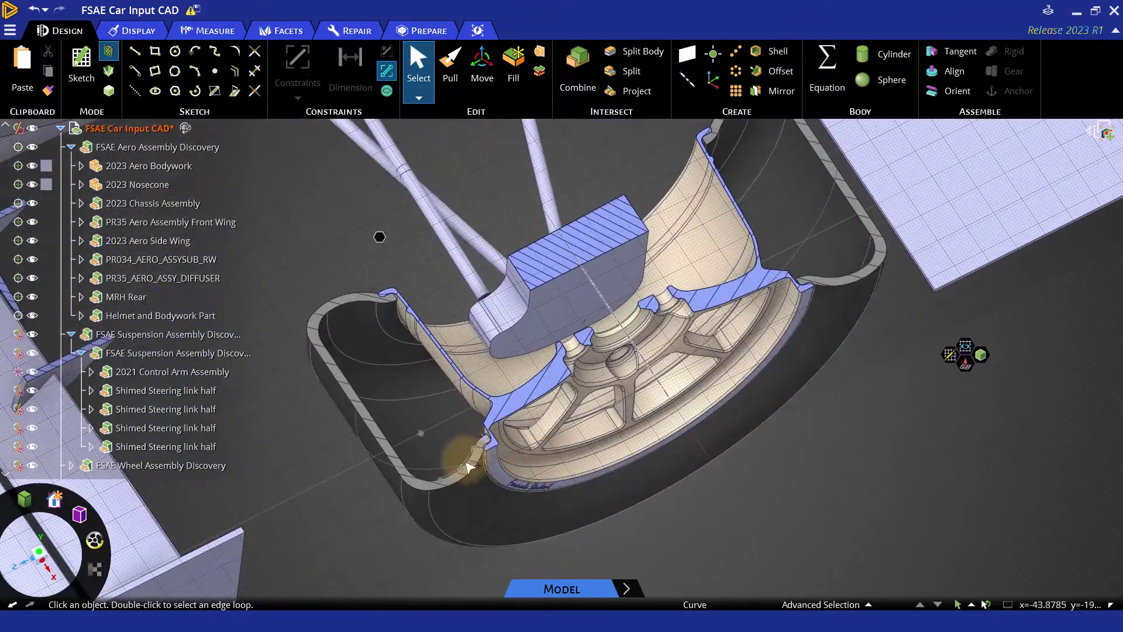
pyautogui.scroll(5, 497, 457)
pyautogui.scroll(-10, 496, 440)
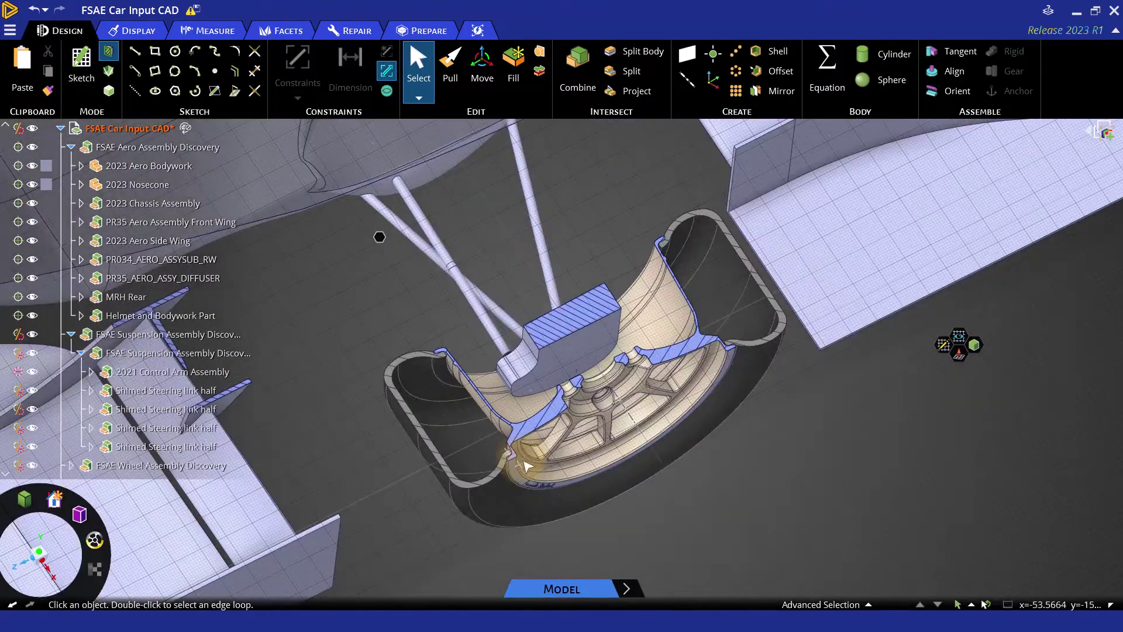
pyautogui.click(161, 144)
pyautogui.click(108, 90)
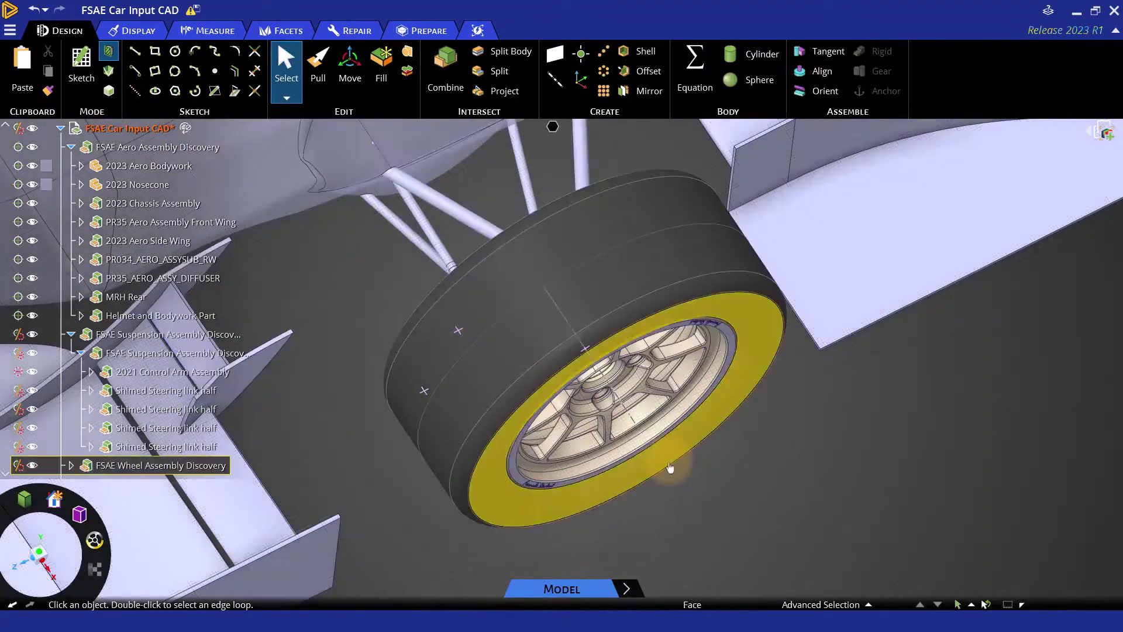
# Step: Examine the front wheel's tyre and rim and the simplified wheel bodies at all four corners of the car
pyautogui.scroll(-3, 710, 499)
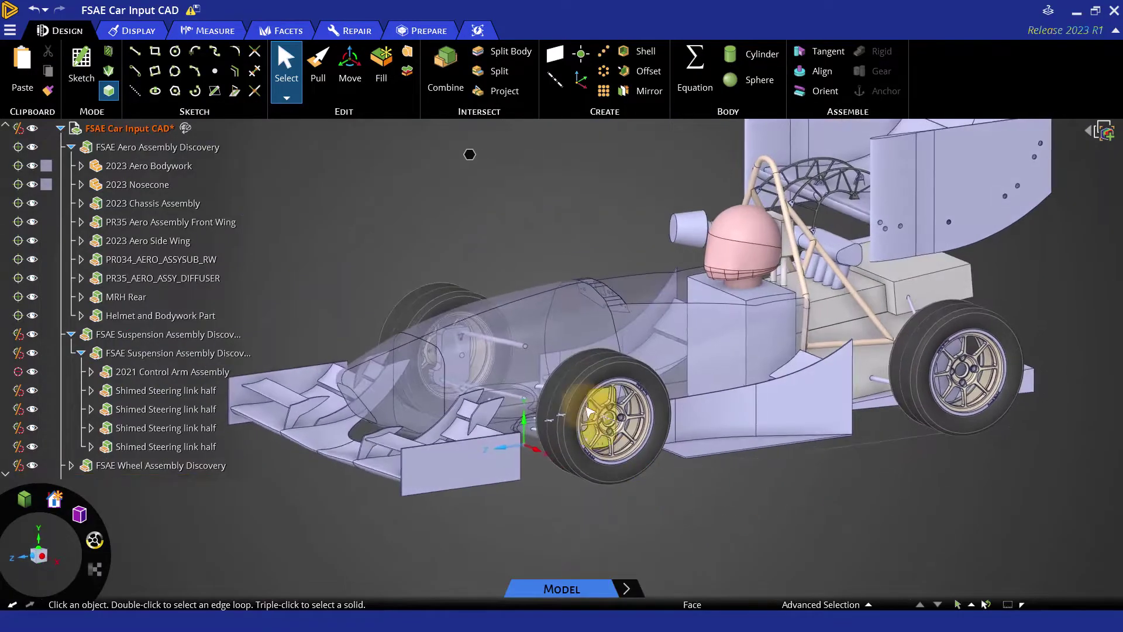
pyautogui.scroll(5, 587, 406)
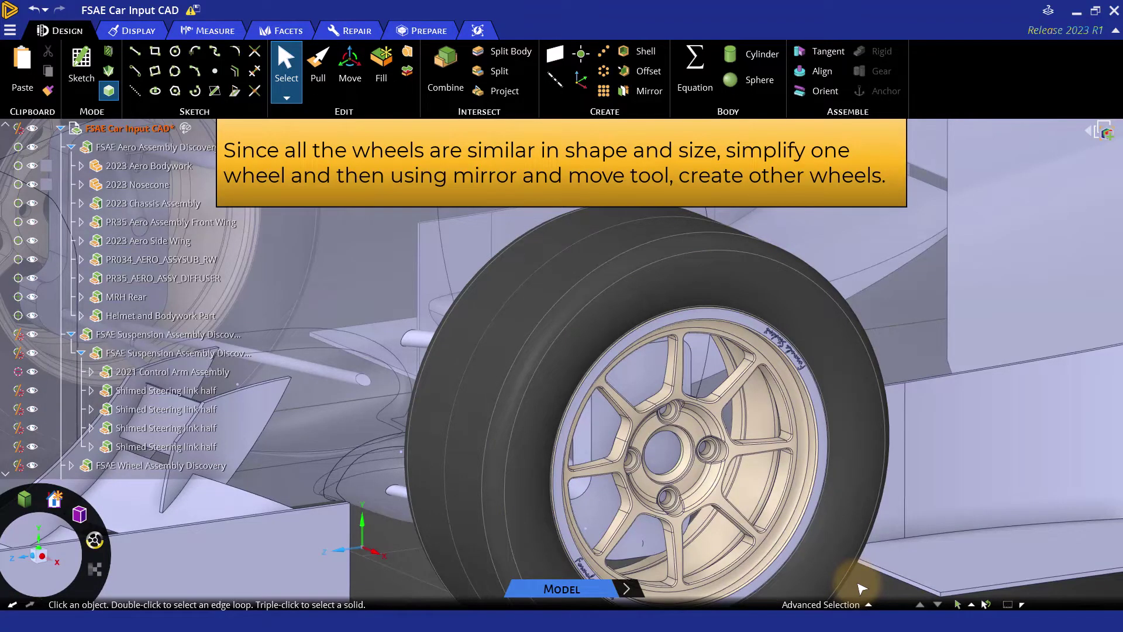
pyautogui.click(861, 588)
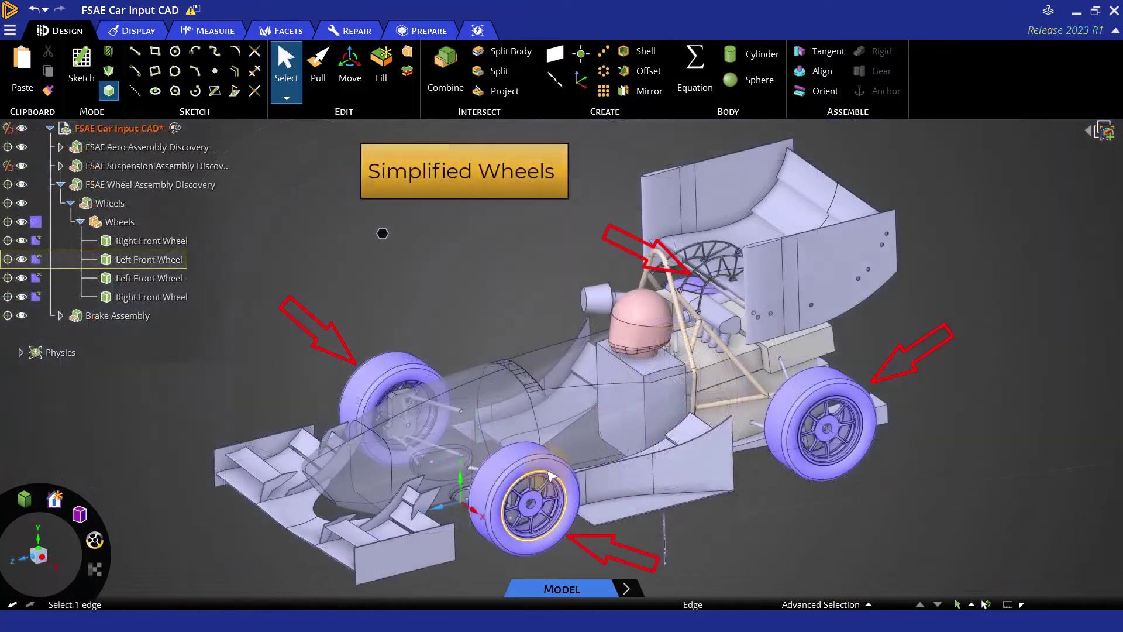
pyautogui.click(560, 475)
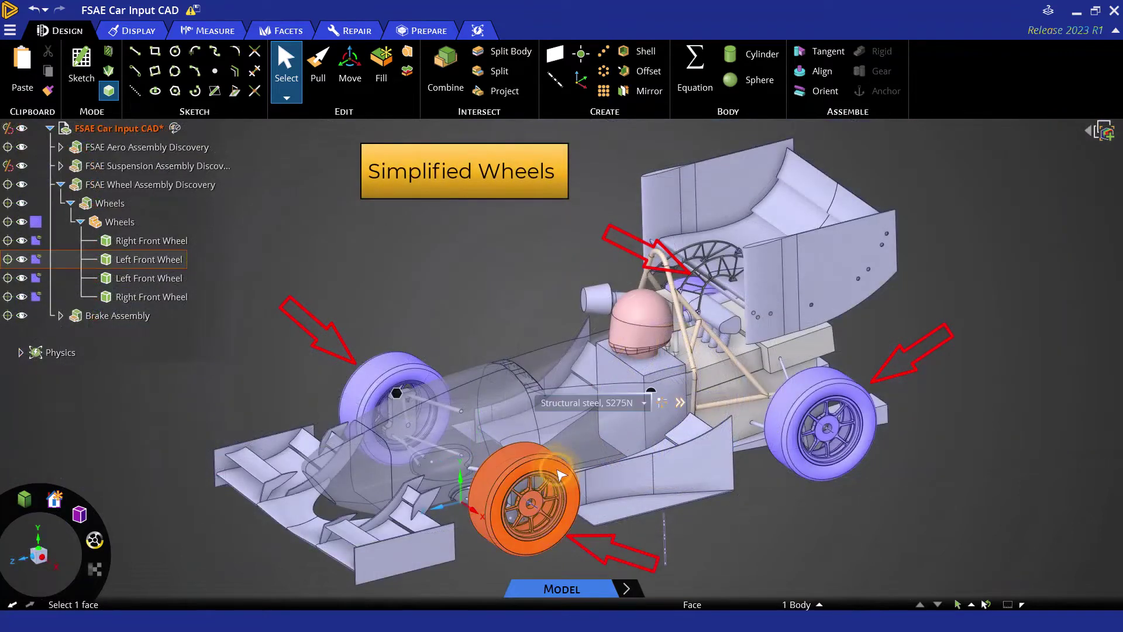
pyautogui.click(751, 585)
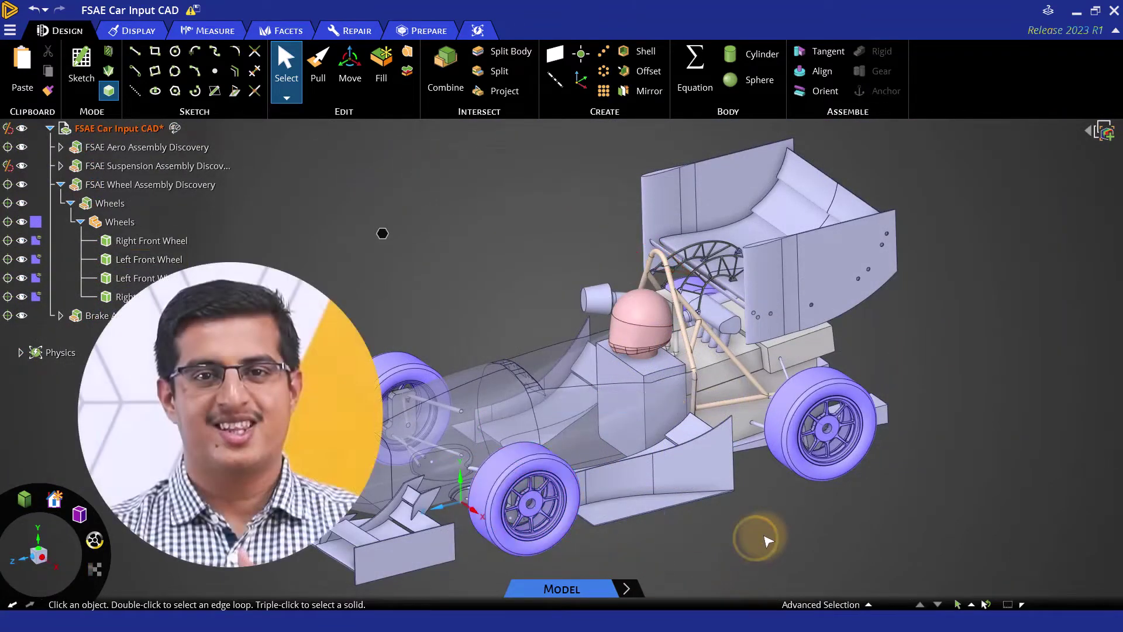
pyautogui.click(759, 541)
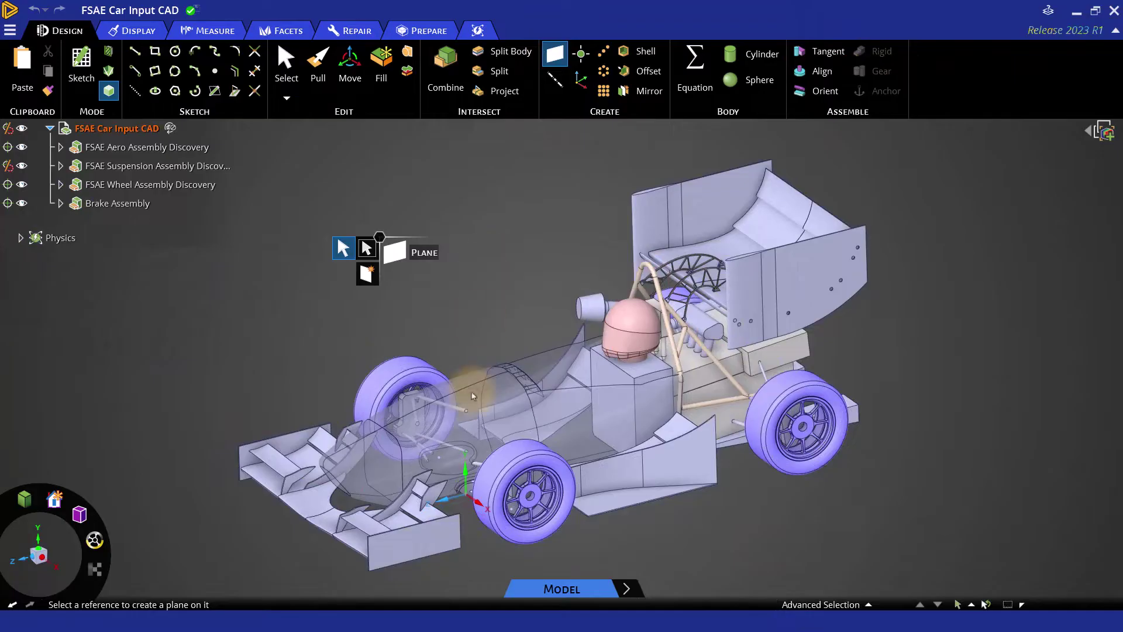
# Step: Create a plane at the bottom of the front wheel and sketch the rounded contact patch outline on it
pyautogui.click(512, 464)
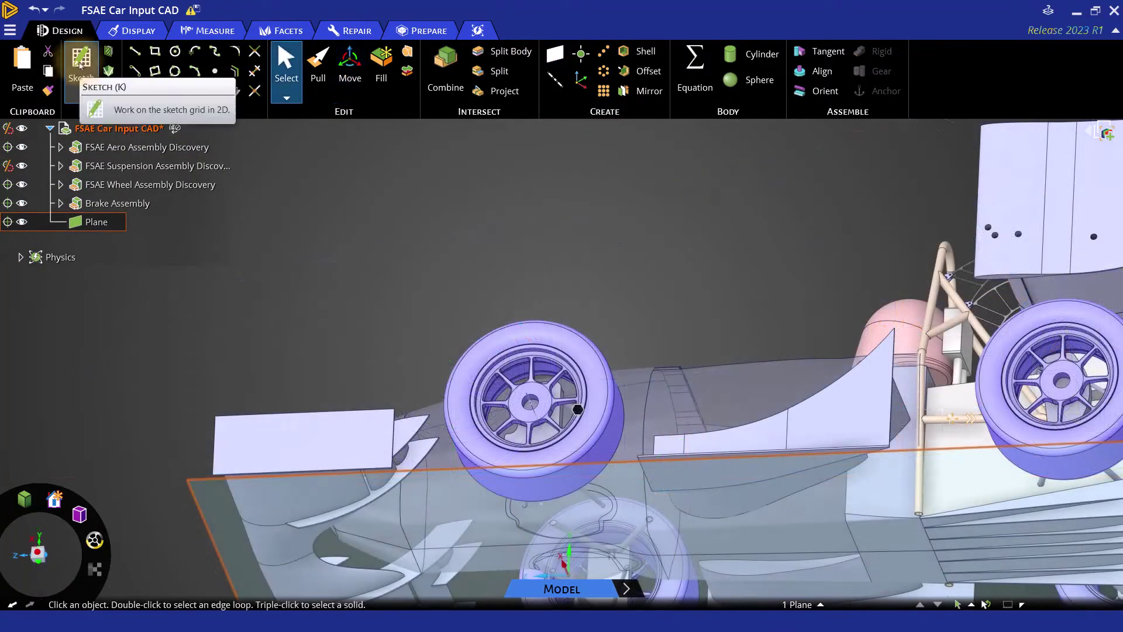
pyautogui.click(85, 73)
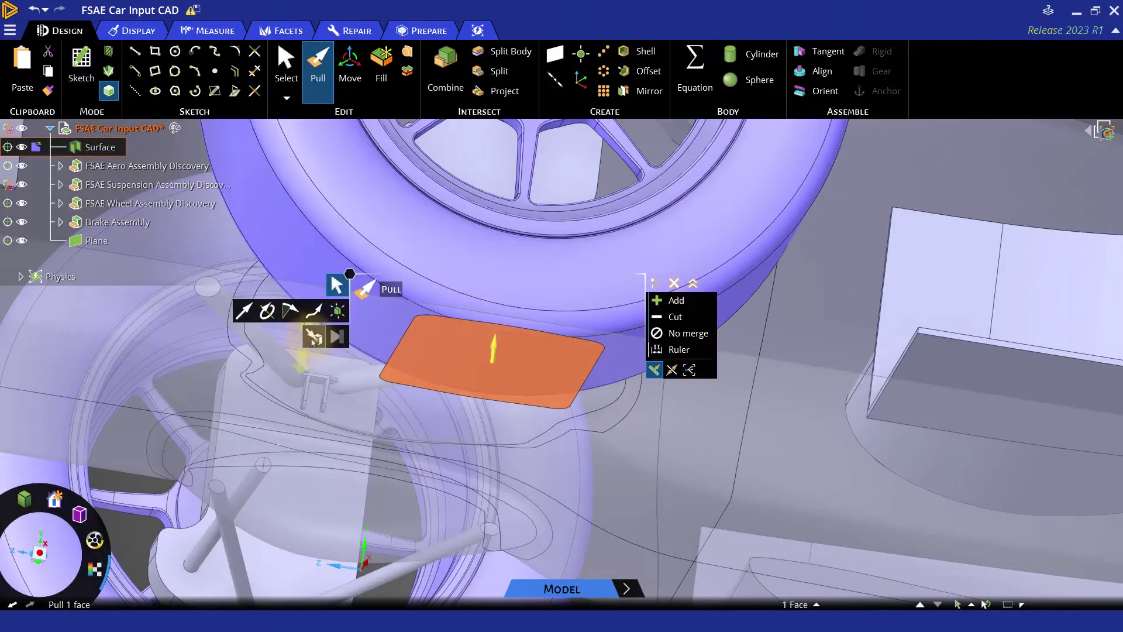
# Step: Pull the patch surface up to the front tyre's outer face to form a solid, and hide the plane
pyautogui.click(314, 337)
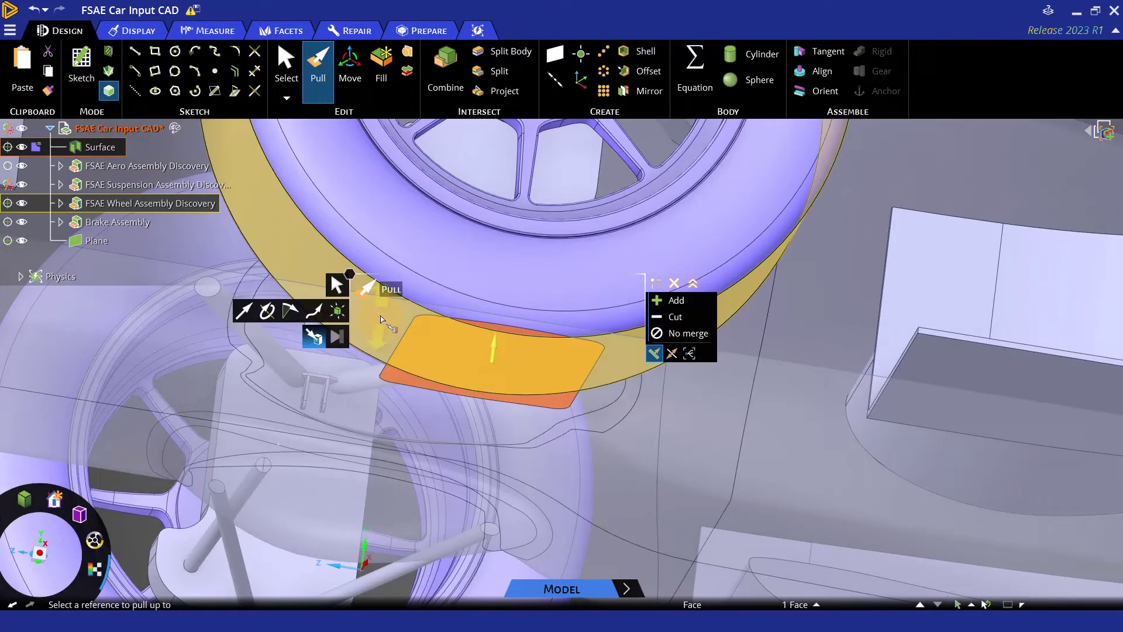
pyautogui.click(381, 319)
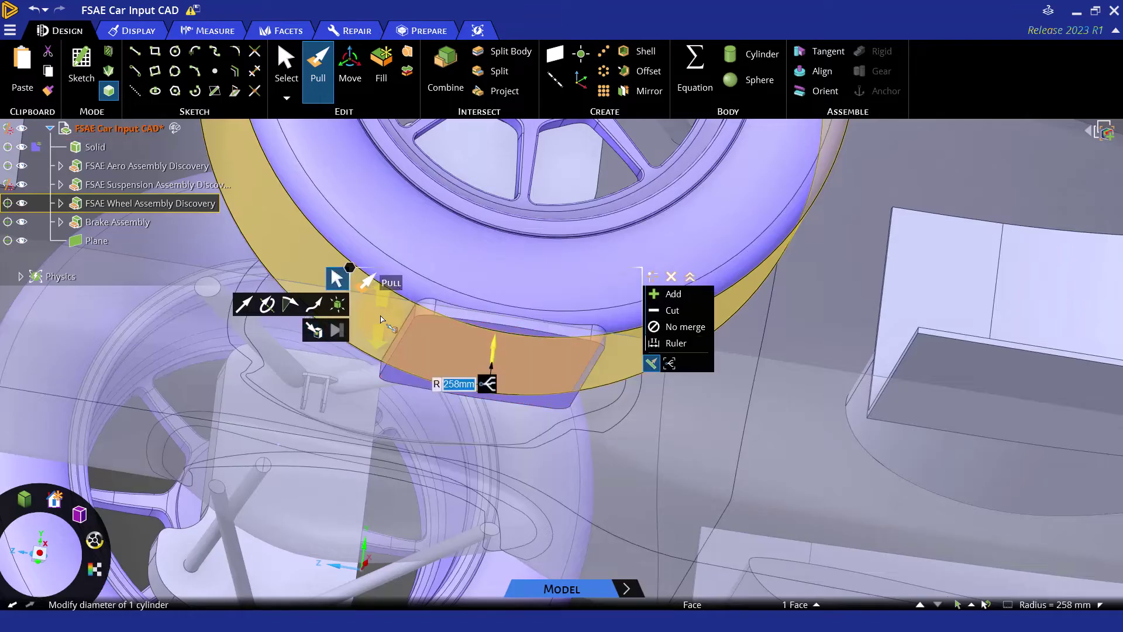
pyautogui.press('Escape')
pyautogui.scroll(-3, 646, 409)
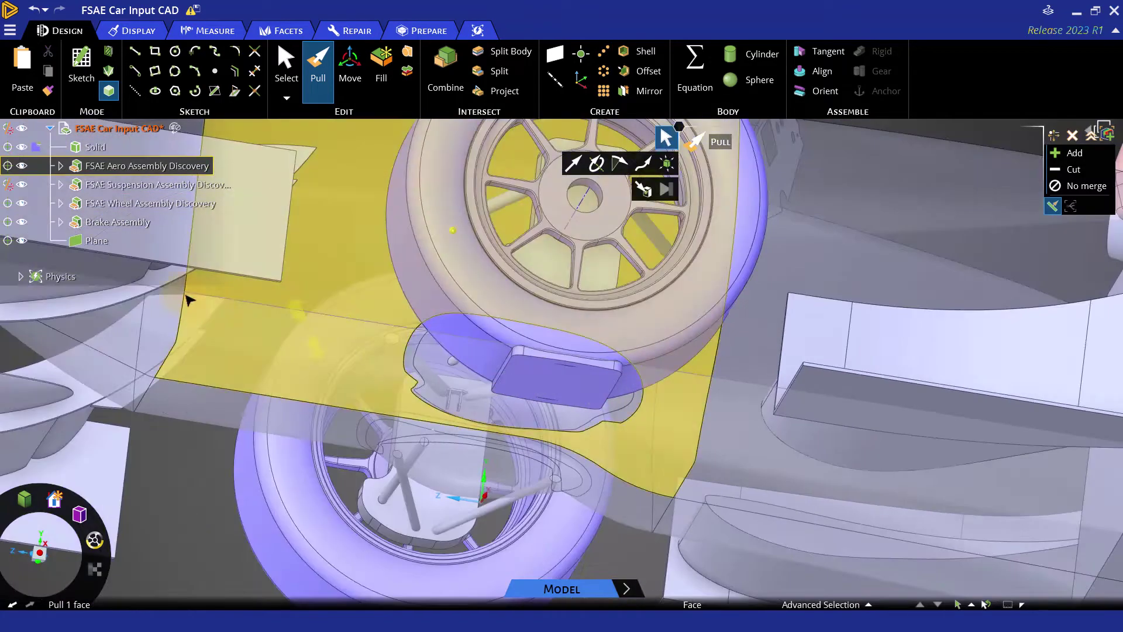
pyautogui.click(23, 241)
pyautogui.scroll(-3, 681, 387)
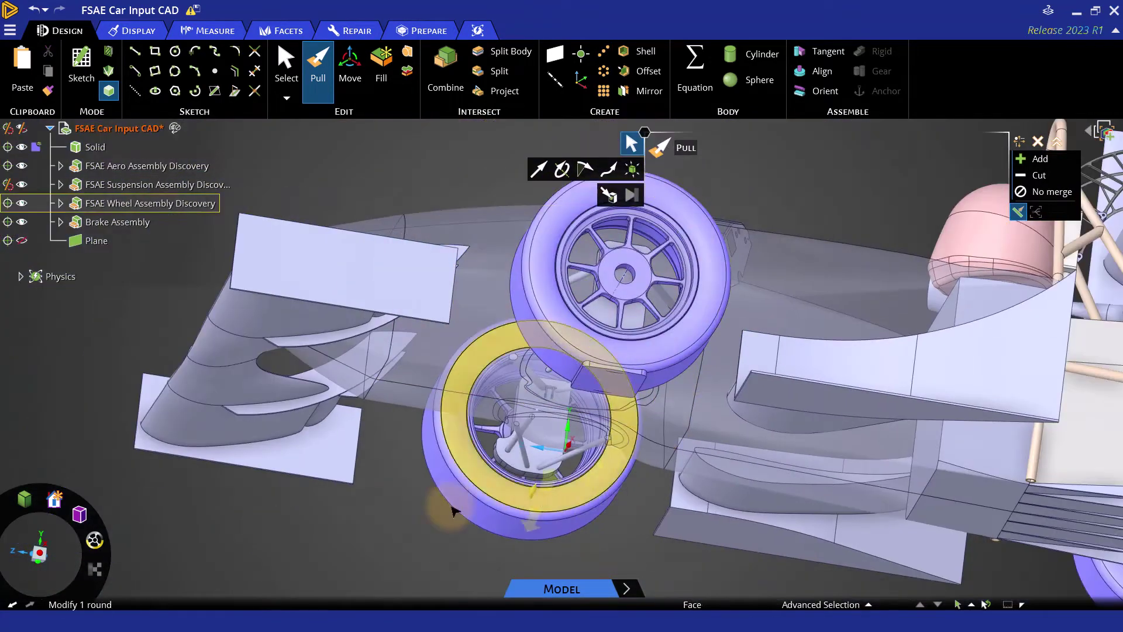
pyautogui.click(402, 540)
pyautogui.press('Escape')
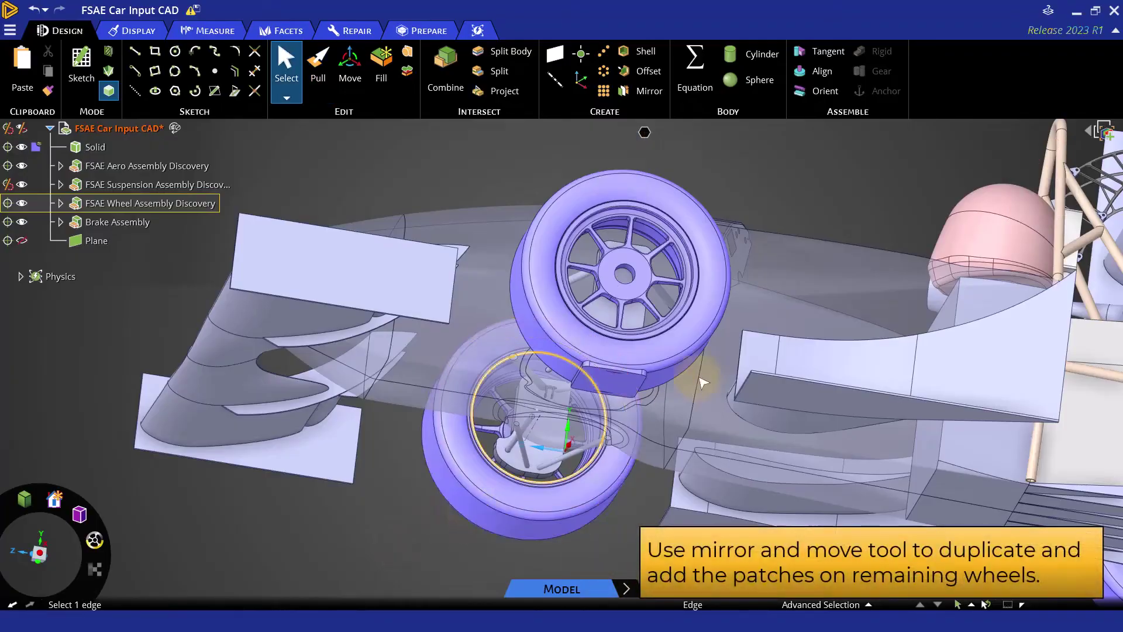
# Step: Examine the contact patches beneath the front and rear wheels from below the car
pyautogui.scroll(3, 646, 384)
pyautogui.moveTo(631, 381); pyautogui.dragTo(713, 459, button='middle')
pyautogui.scroll(-5, 636, 430)
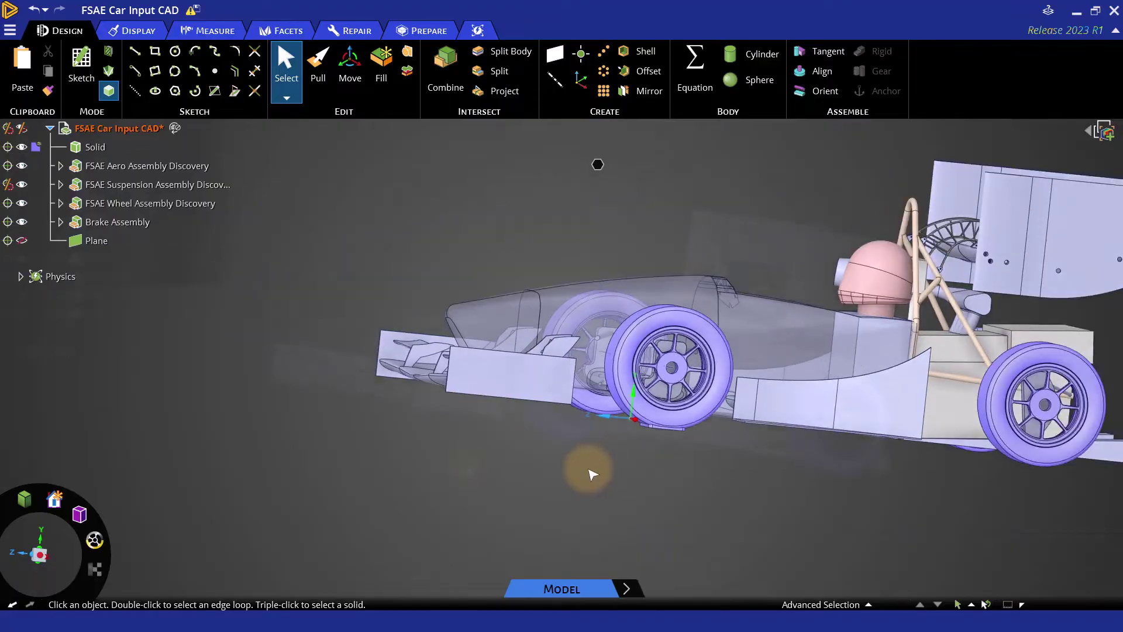
pyautogui.moveTo(588, 469); pyautogui.dragTo(522, 459, button='middle')
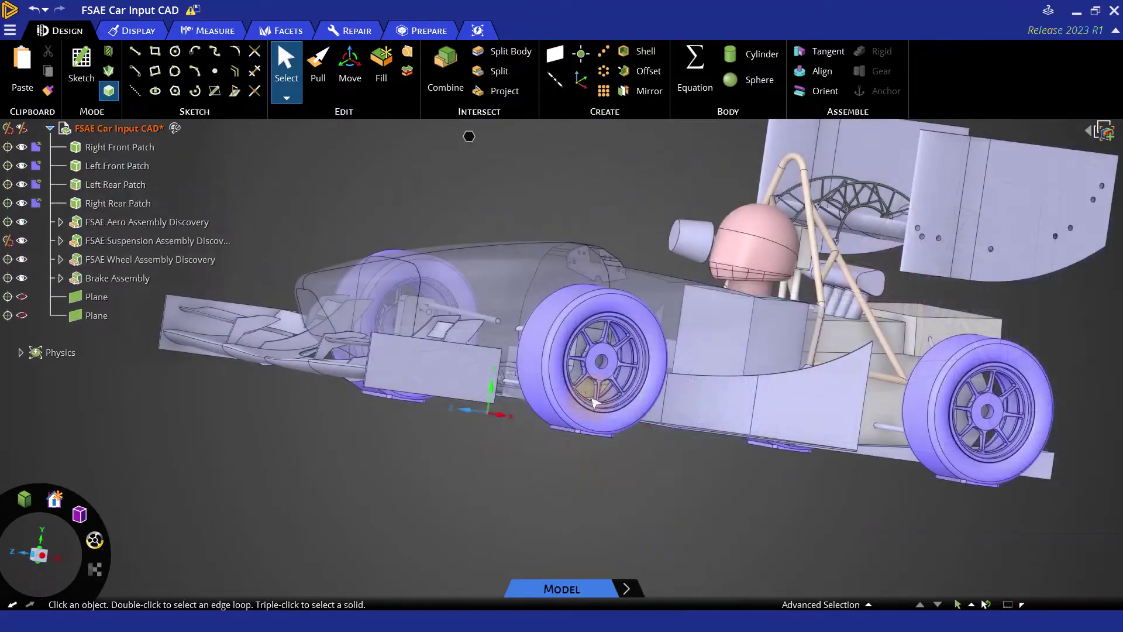
pyautogui.moveTo(523, 459); pyautogui.dragTo(620, 433, button='middle')
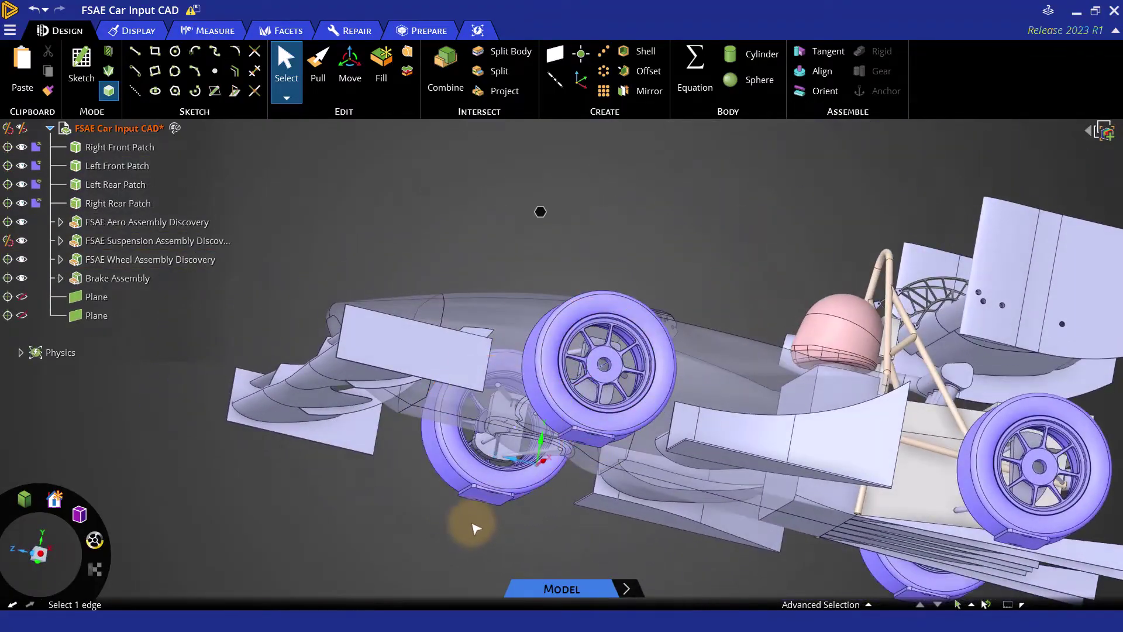
pyautogui.scroll(8, 588, 440)
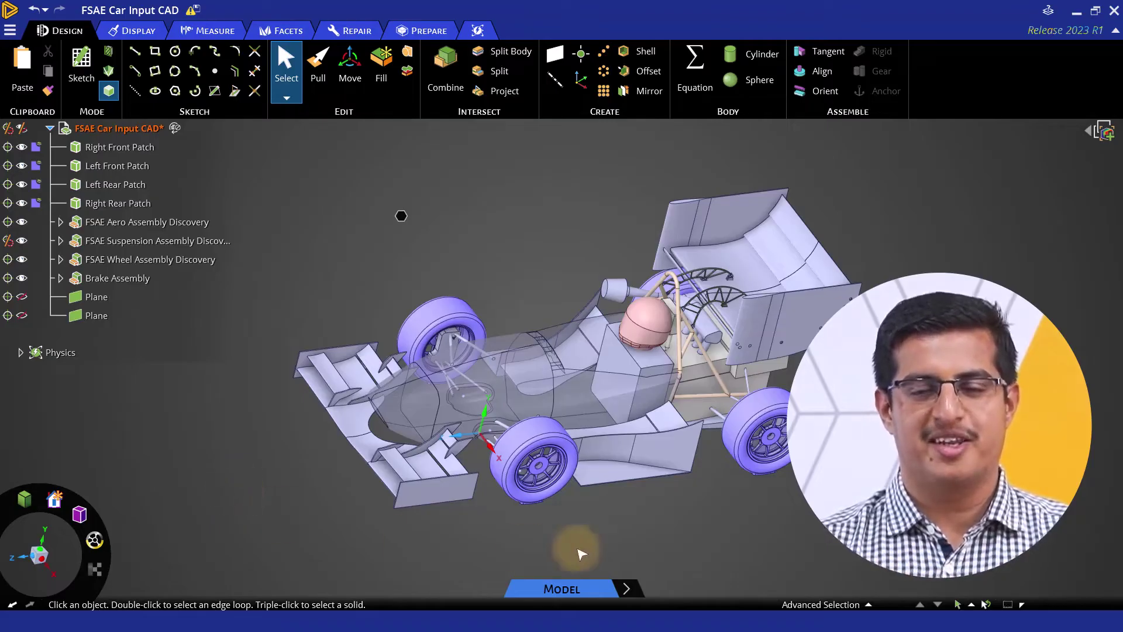
# Step: Thicken the car body's side surface behind the nosecone by pulling it about 0.51 mm
pyautogui.scroll(3, 631, 436)
pyautogui.moveTo(628, 431); pyautogui.dragTo(592, 458, button='middle')
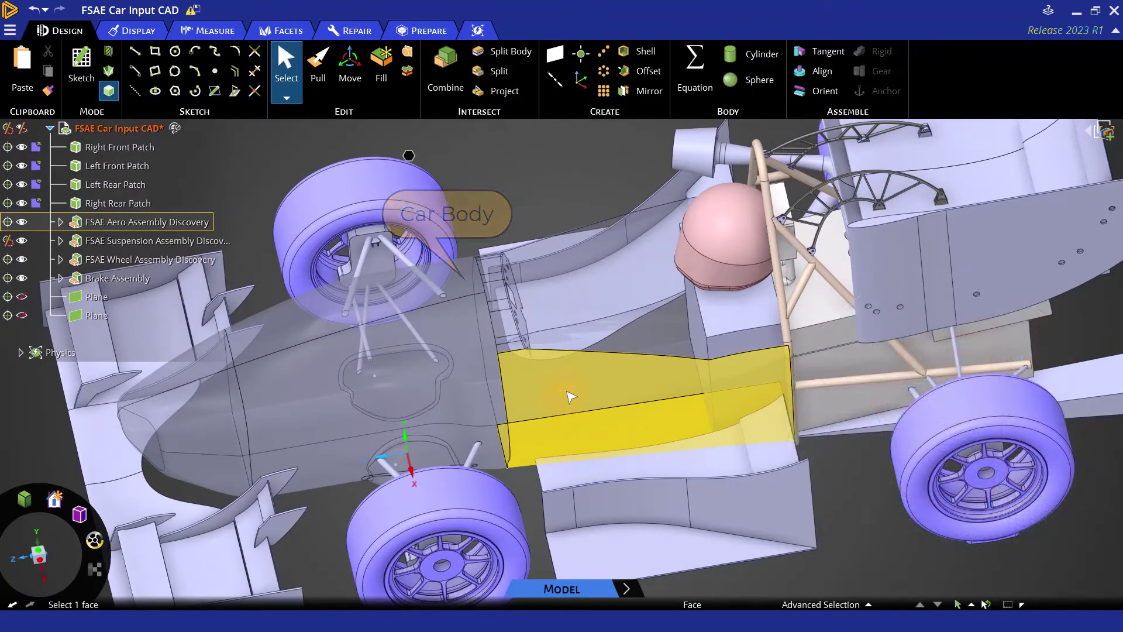
pyautogui.click(571, 397)
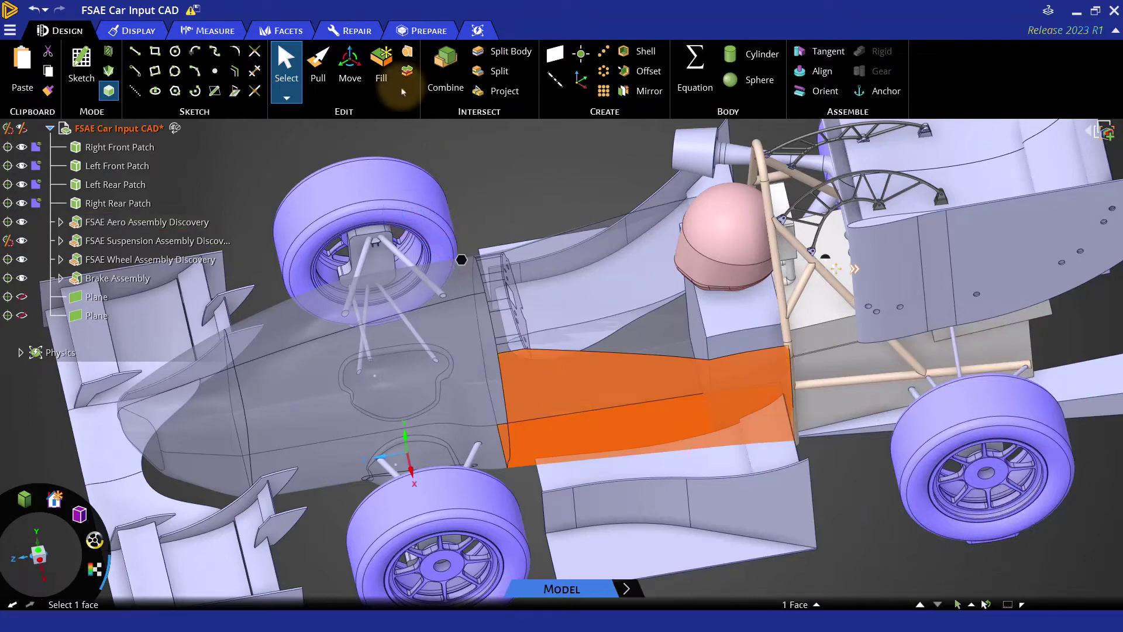
pyautogui.click(324, 60)
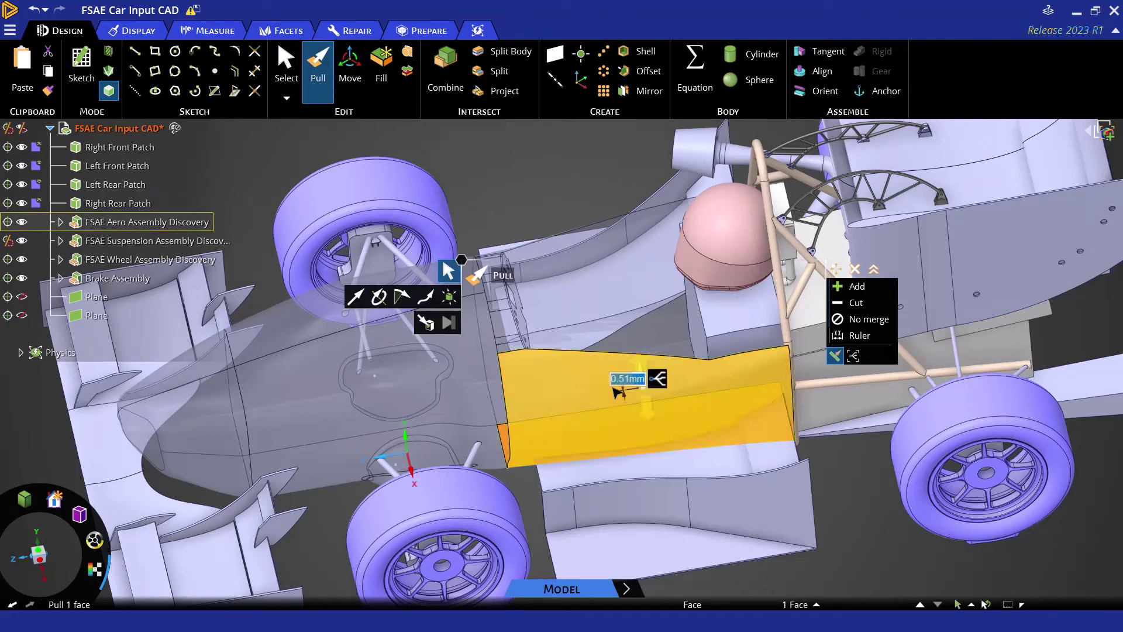
pyautogui.click(859, 514)
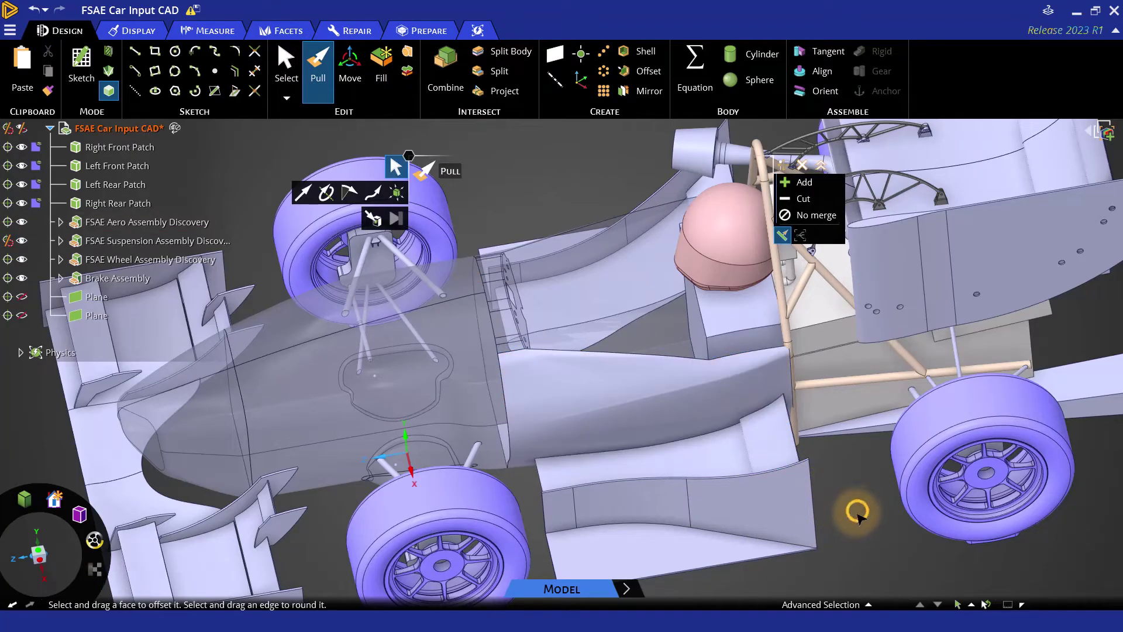
# Step: Examine the nosecone and body panels and the helmet and bodywork part inside the cockpit opening
pyautogui.click(702, 431)
pyautogui.moveTo(702, 432); pyautogui.dragTo(464, 283, button='middle')
pyautogui.press('Escape')
pyautogui.click(438, 317)
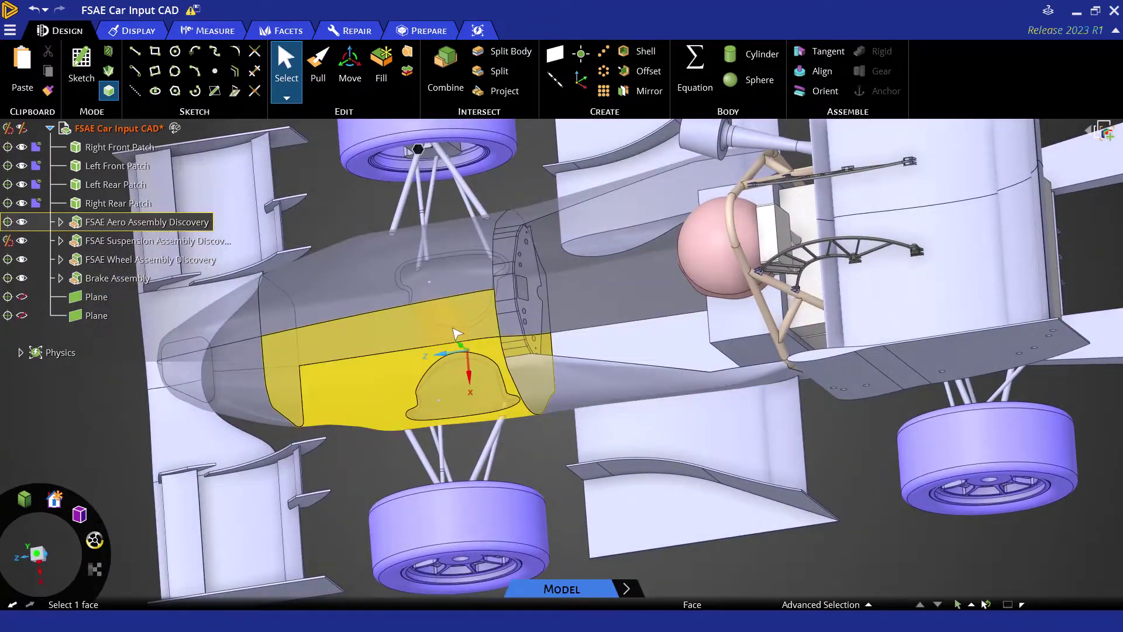
pyautogui.moveTo(617, 338); pyautogui.dragTo(749, 302, button='middle')
pyautogui.click(714, 360)
pyautogui.moveTo(710, 369); pyautogui.dragTo(673, 288, button='middle')
pyautogui.scroll(-5, 673, 287)
pyautogui.moveTo(710, 376)
pyautogui.mouseDown(button='middle')
pyautogui.moveTo(740, 332)
pyautogui.moveTo(711, 368)
pyautogui.mouseUp(button='middle')
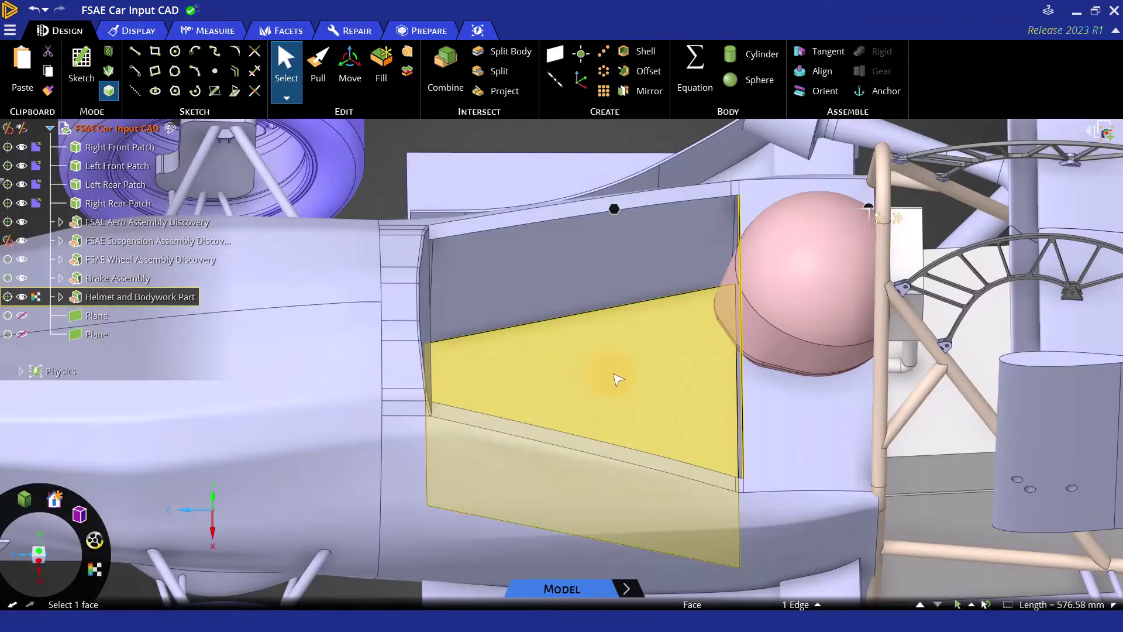
pyautogui.scroll(-8, 618, 380)
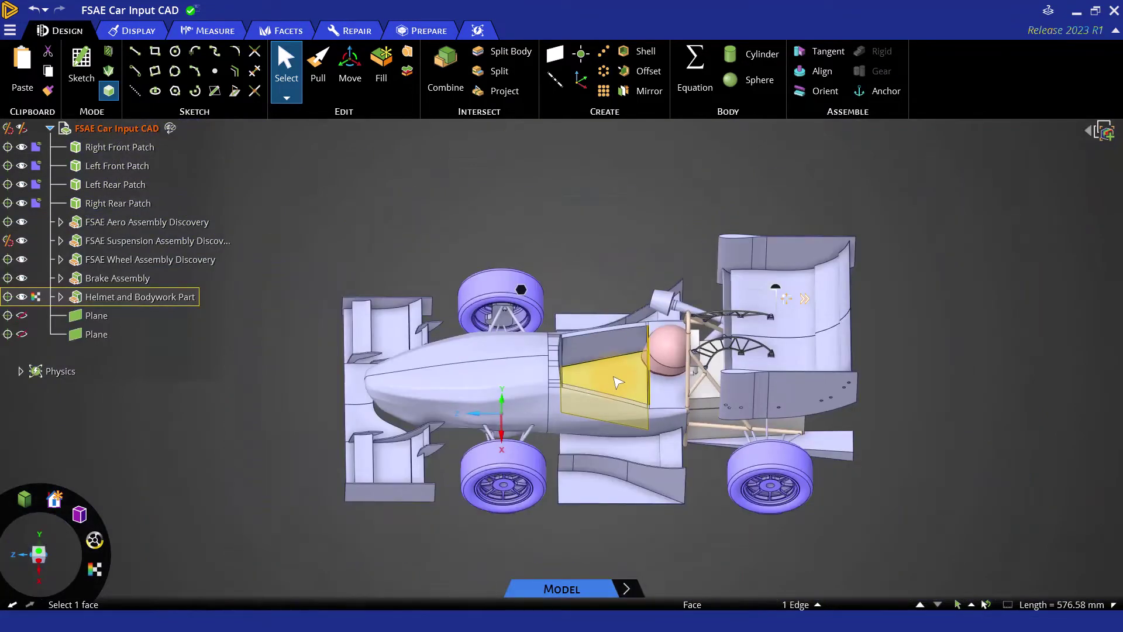
# Step: Round the upper front edge of the driver's torso block below the helmet with a radius of 147.8 mm
pyautogui.click(383, 119)
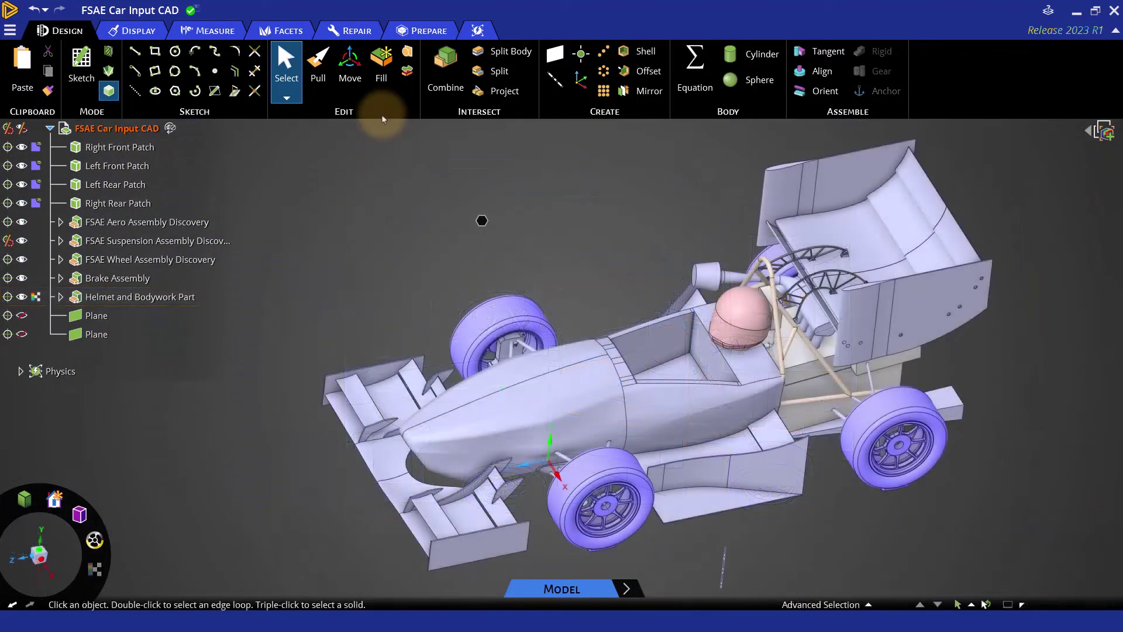
pyautogui.click(314, 61)
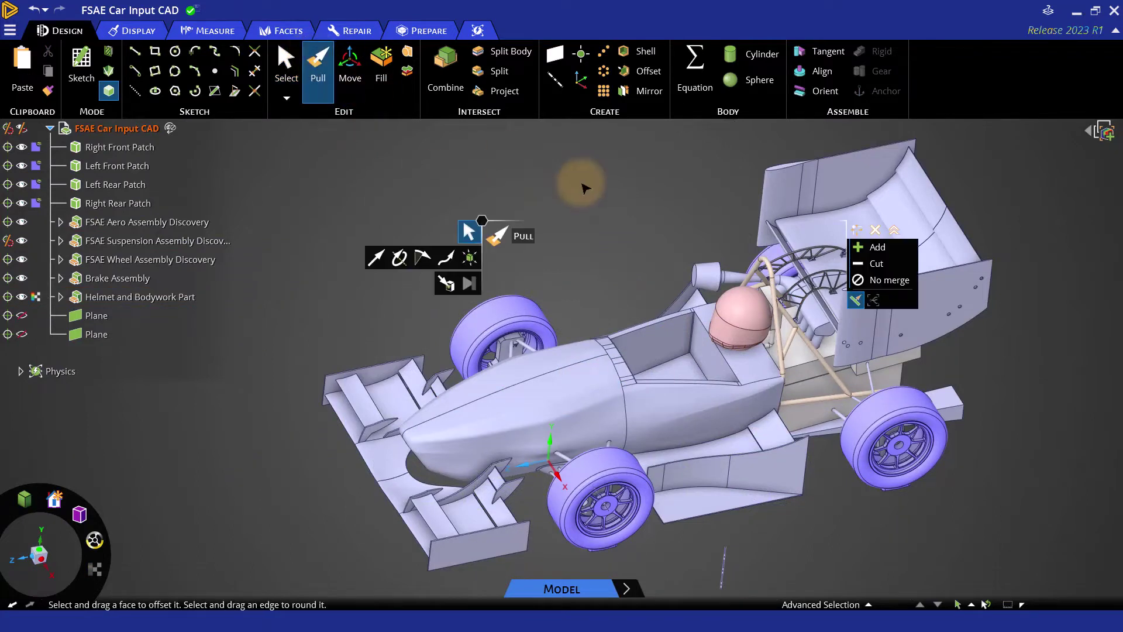
pyautogui.click(726, 362)
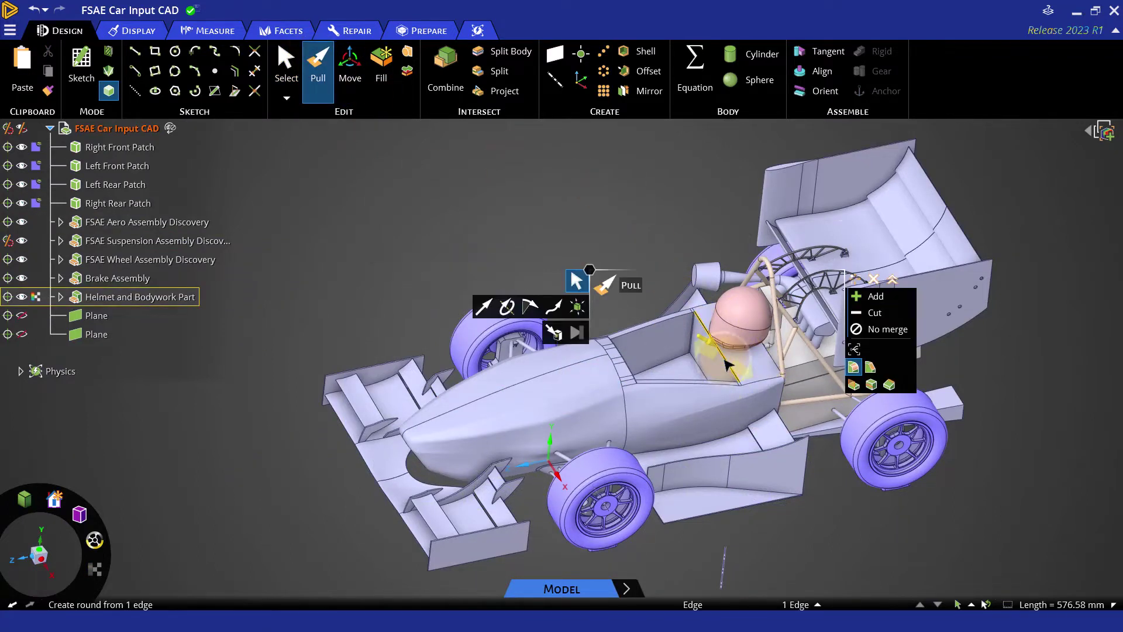
pyautogui.moveTo(726, 363); pyautogui.dragTo(731, 368)
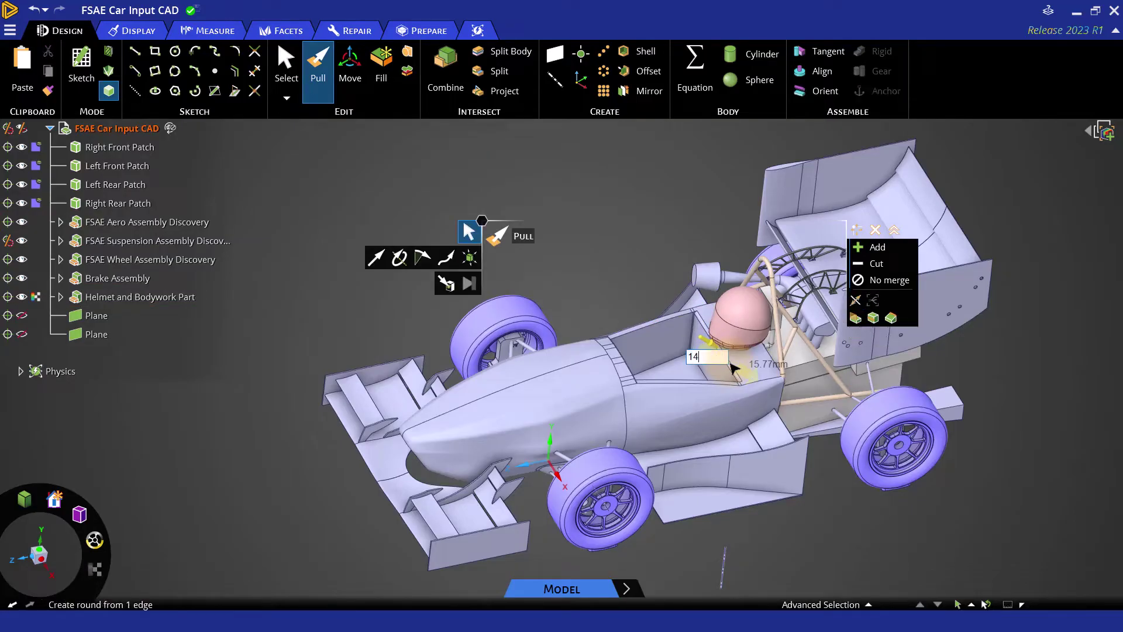
pyautogui.press('Return')
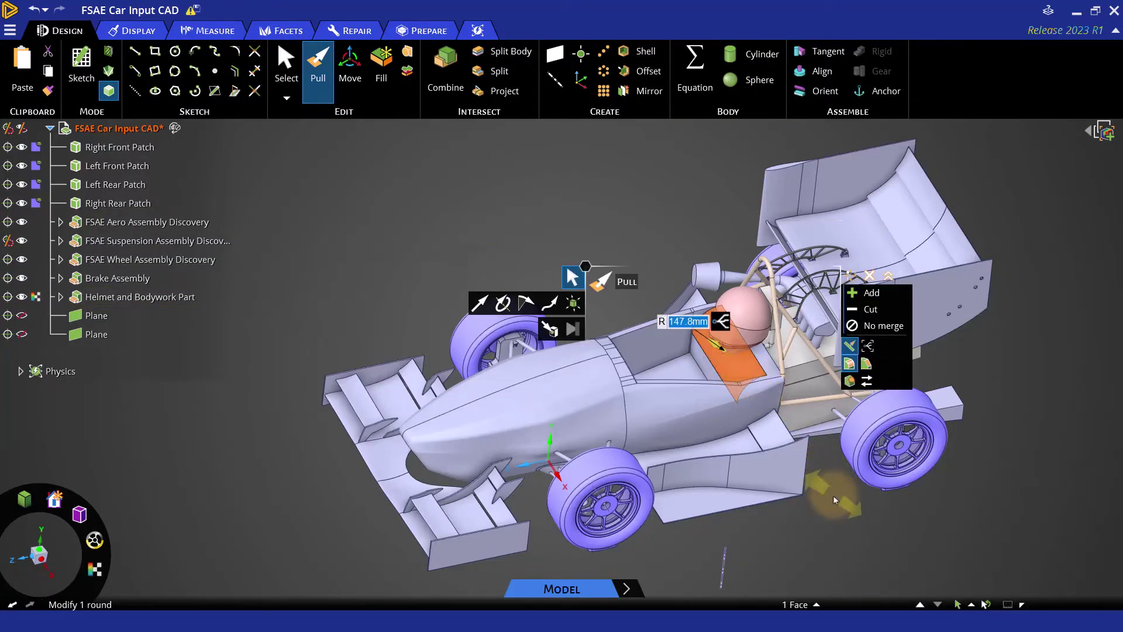
pyautogui.press('s')
# Step: Examine the rounded driver torso block and the slanted cavity face for the driver's legs in the cockpit
pyautogui.scroll(5, 768, 392)
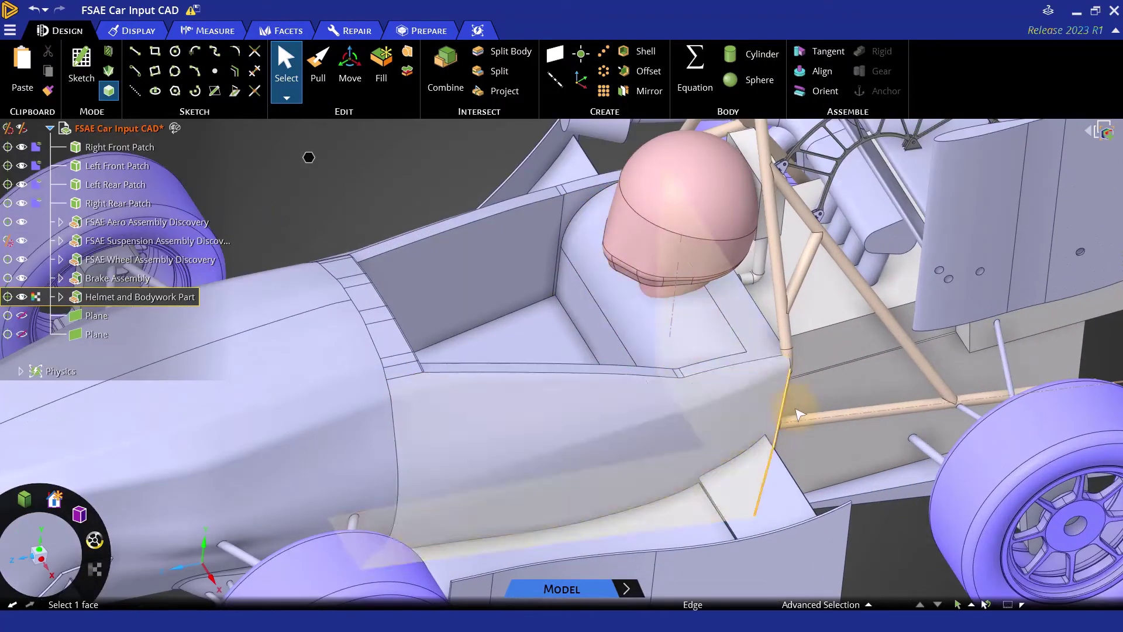
pyautogui.moveTo(774, 429); pyautogui.dragTo(755, 410, button='middle')
pyautogui.scroll(-6, 752, 407)
pyautogui.scroll(1, 817, 516)
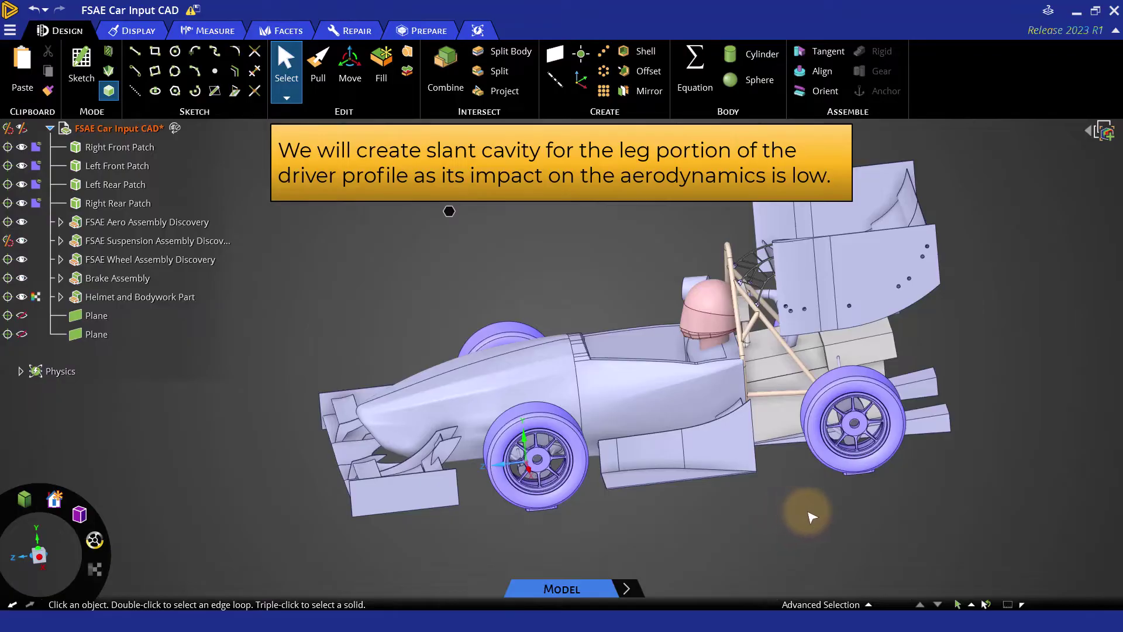
pyautogui.moveTo(812, 517); pyautogui.dragTo(855, 542, button='middle')
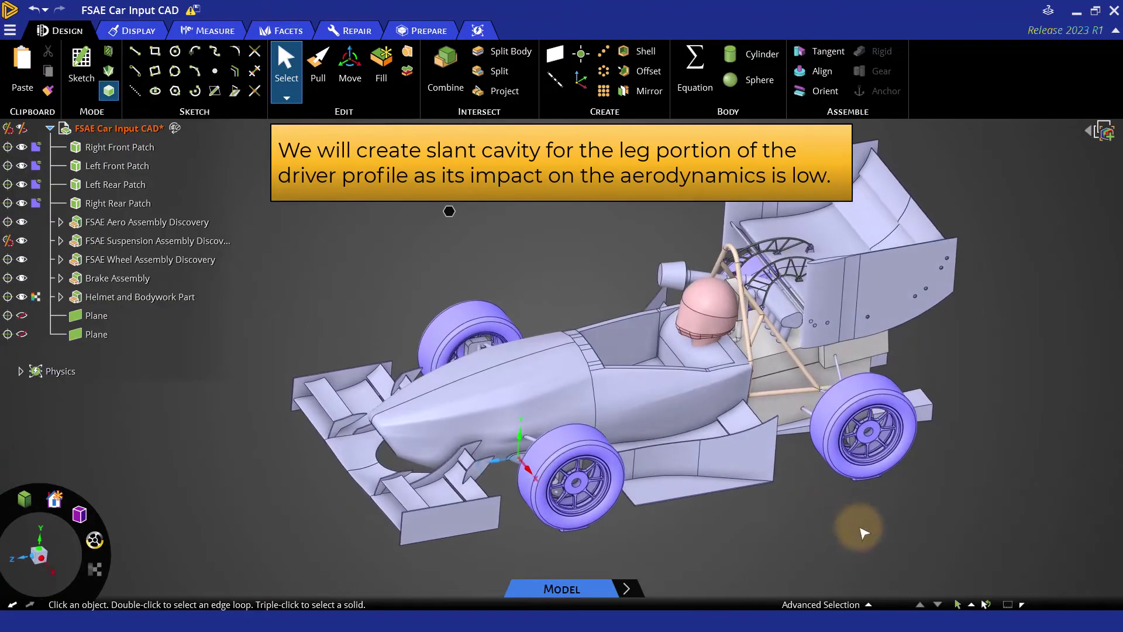
pyautogui.moveTo(770, 459); pyautogui.dragTo(674, 386, button='middle')
pyautogui.scroll(4, 692, 410)
pyautogui.click(680, 342)
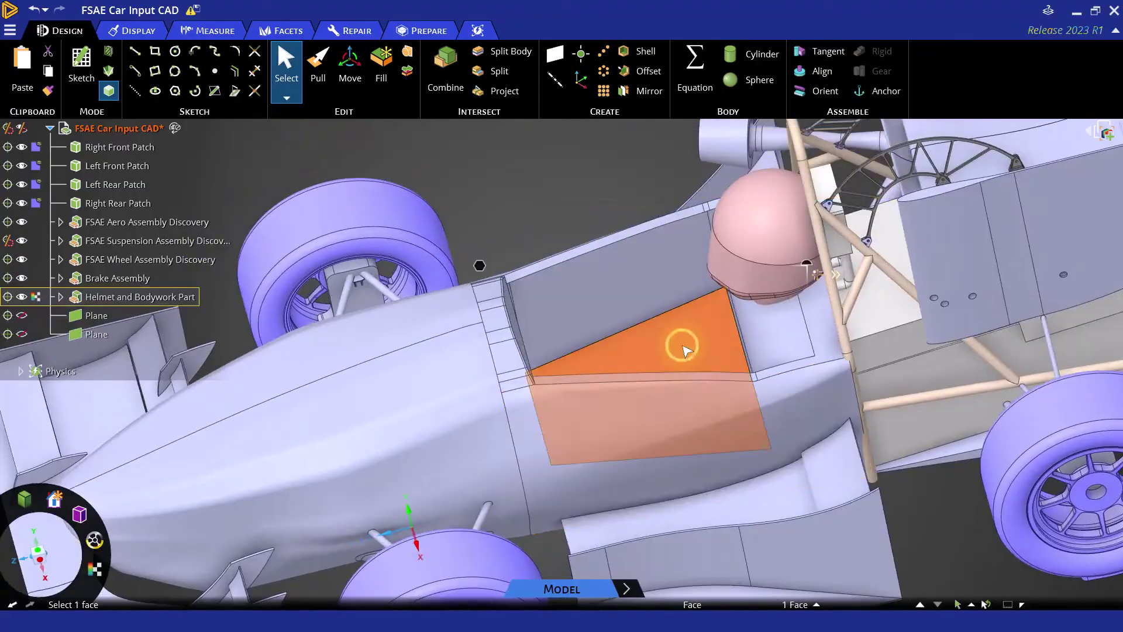
pyautogui.moveTo(682, 343); pyautogui.dragTo(735, 406, button='middle')
pyautogui.scroll(-6, 735, 406)
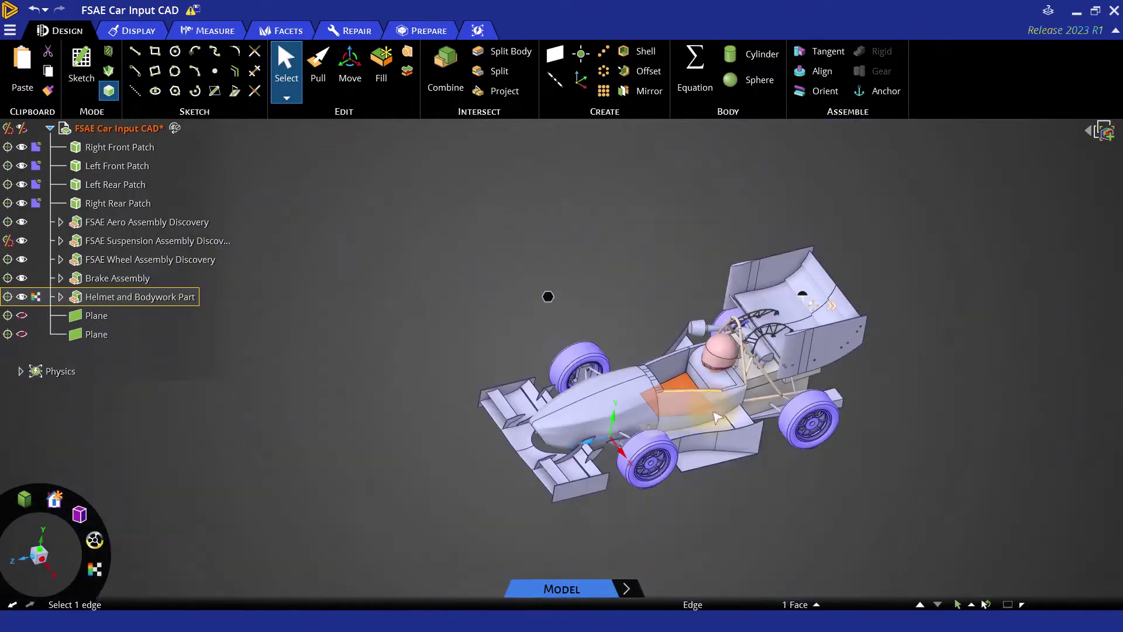
pyautogui.click(785, 489)
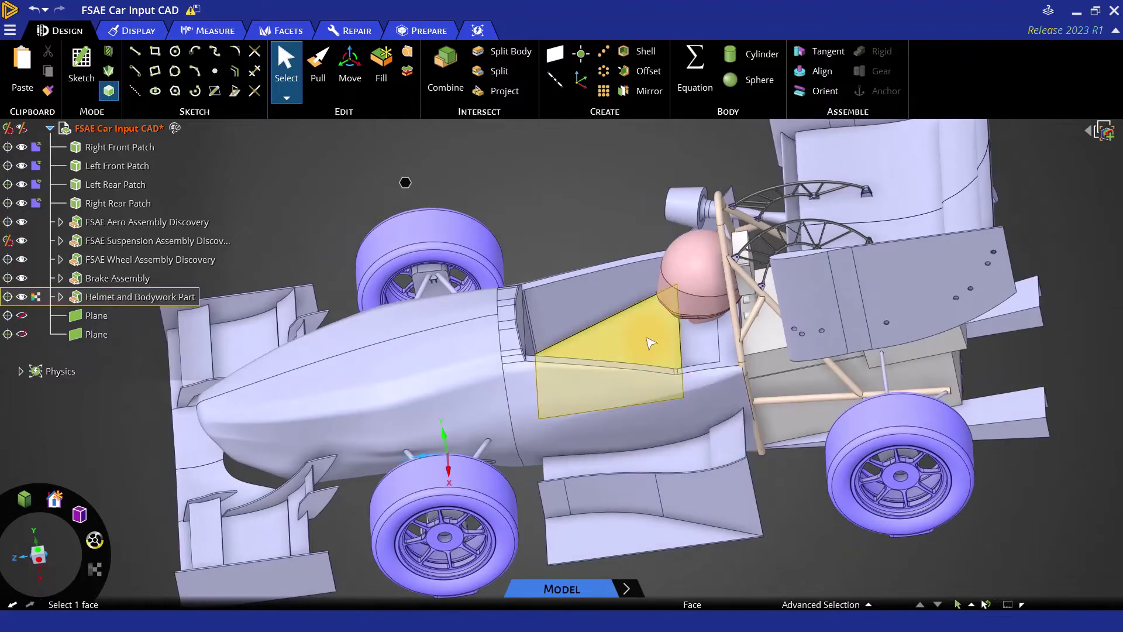
# Step: Select all 9.53 mm holes on the rear wing end plates with Power Select and fill them
pyautogui.click(646, 338)
pyautogui.moveTo(681, 410); pyautogui.dragTo(696, 363, button='middle')
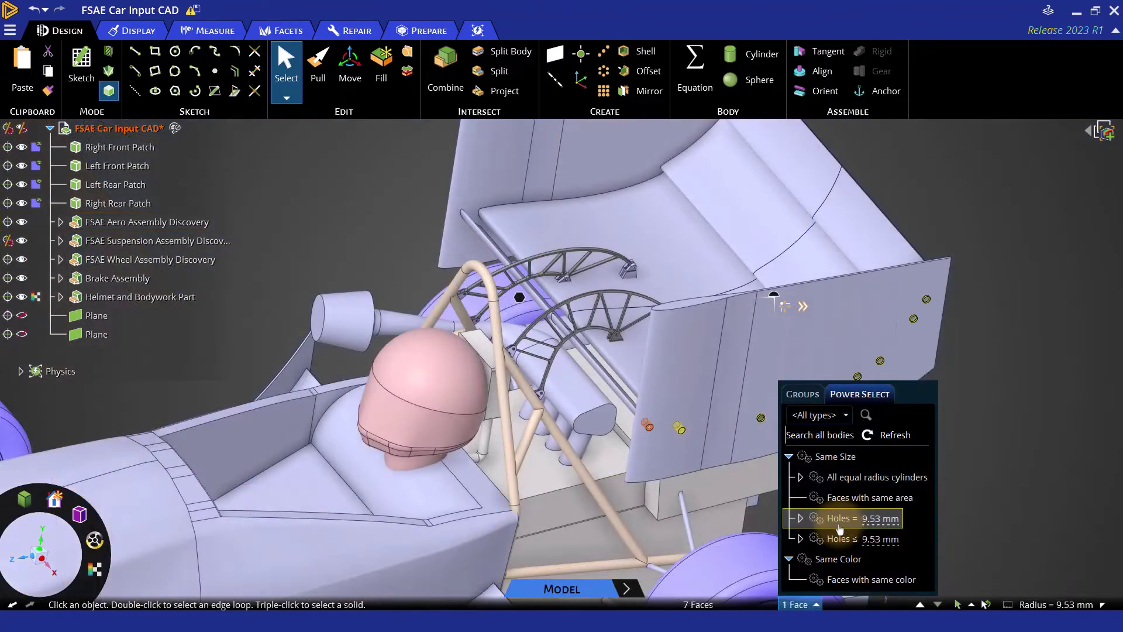
pyautogui.click(839, 520)
pyautogui.press('f')
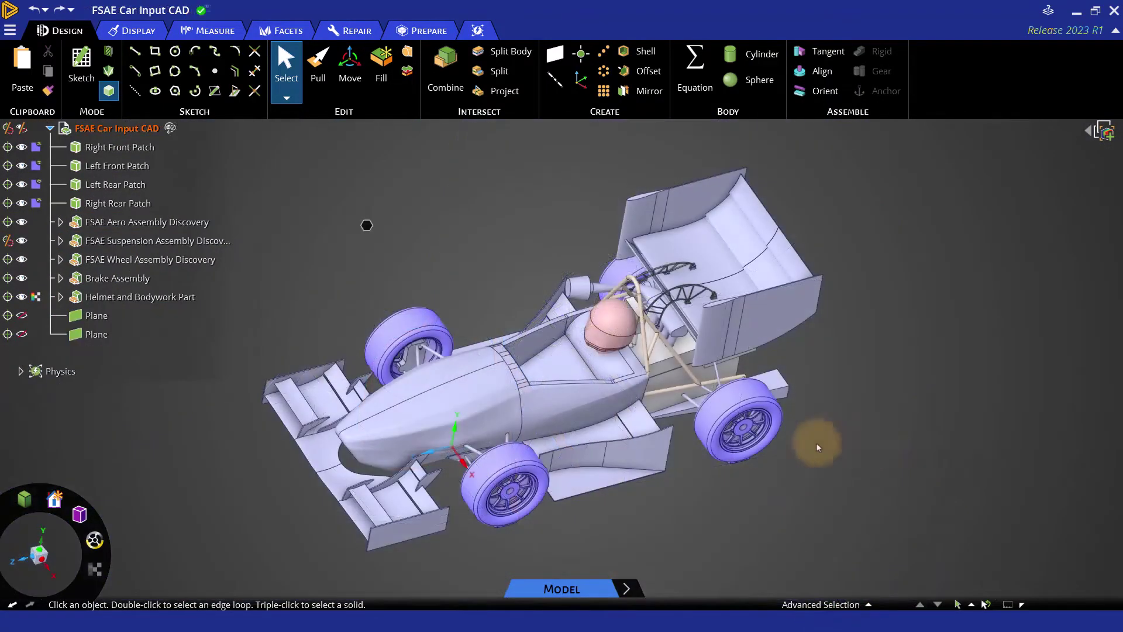
# Step: Examine the swan neck mounts of the rear wing and their bracket joints on the wing surface
pyautogui.scroll(10, 709, 311)
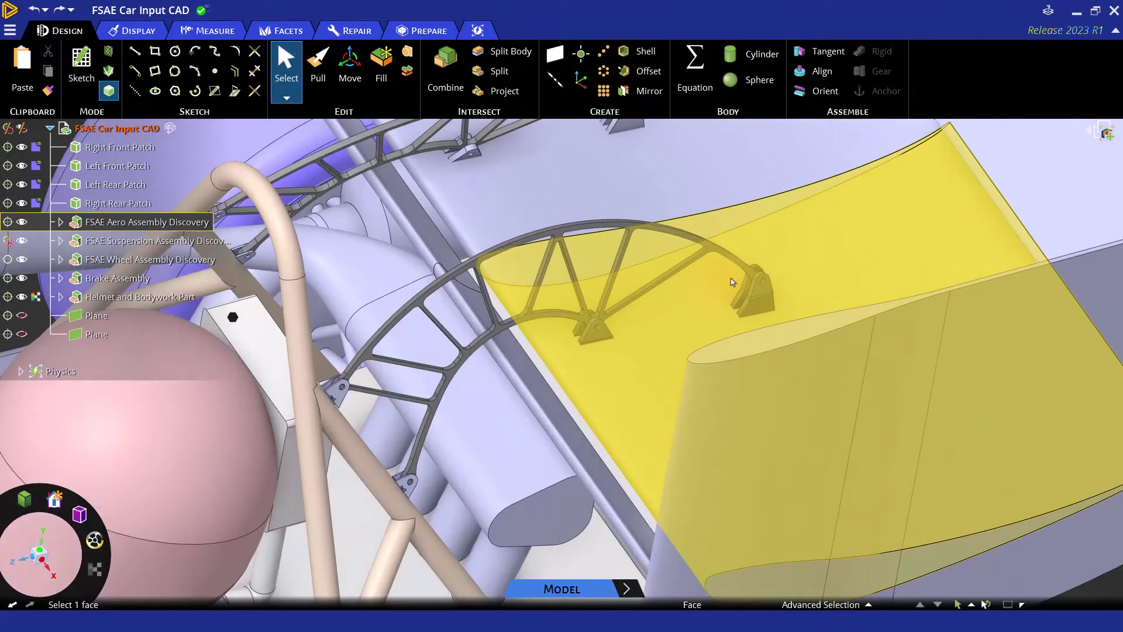
pyautogui.scroll(5, 806, 363)
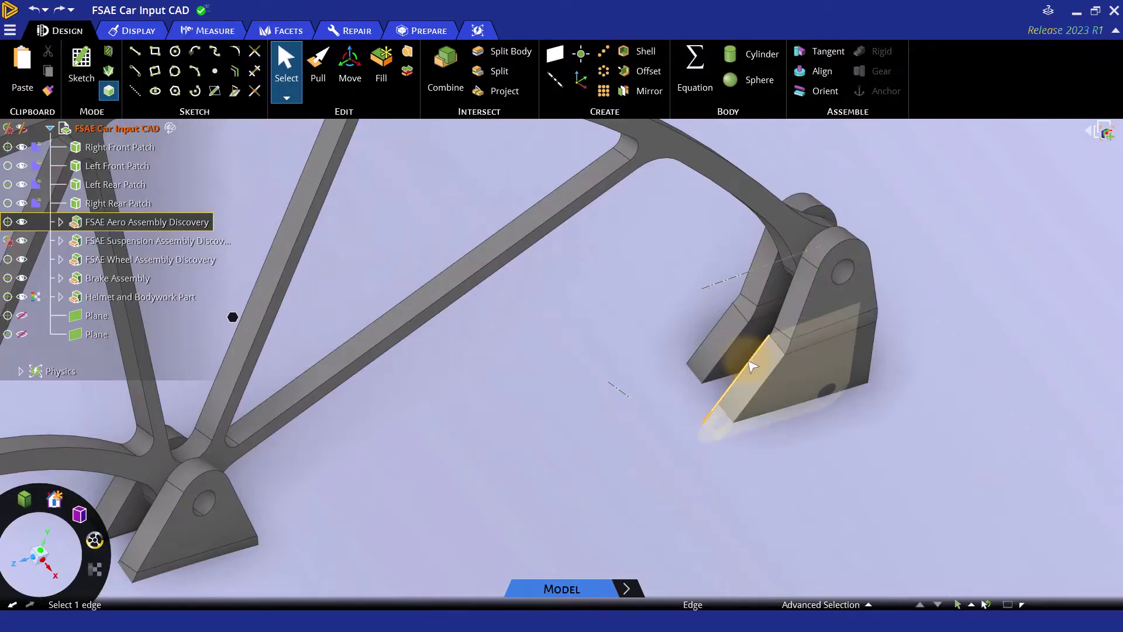
pyautogui.scroll(-5, 749, 365)
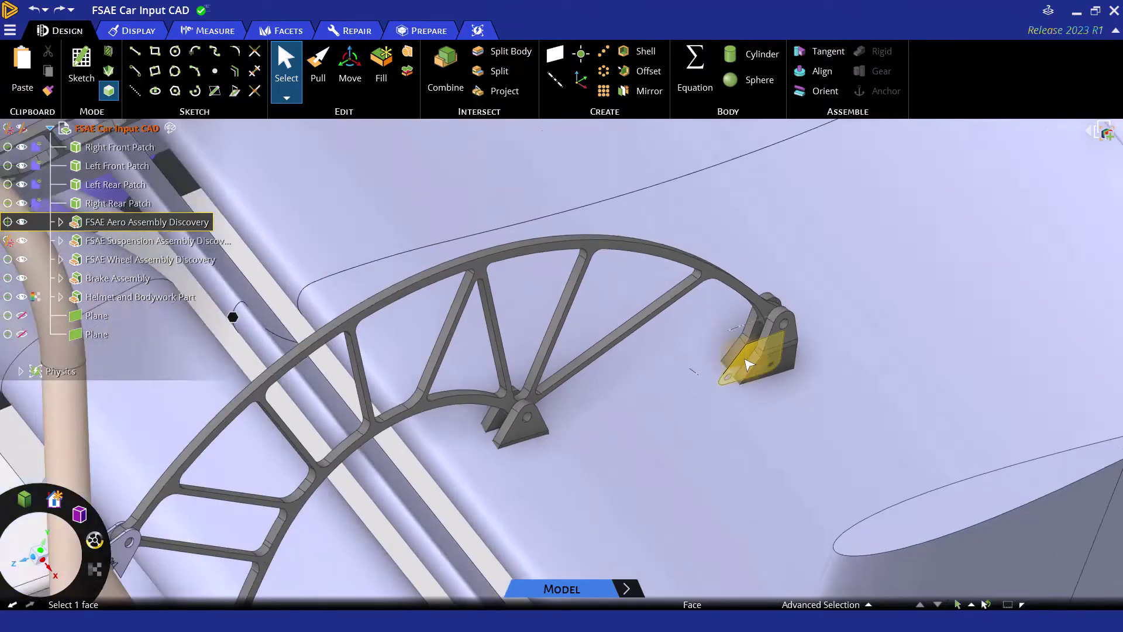
pyautogui.scroll(4, 746, 388)
pyautogui.scroll(-6, 741, 354)
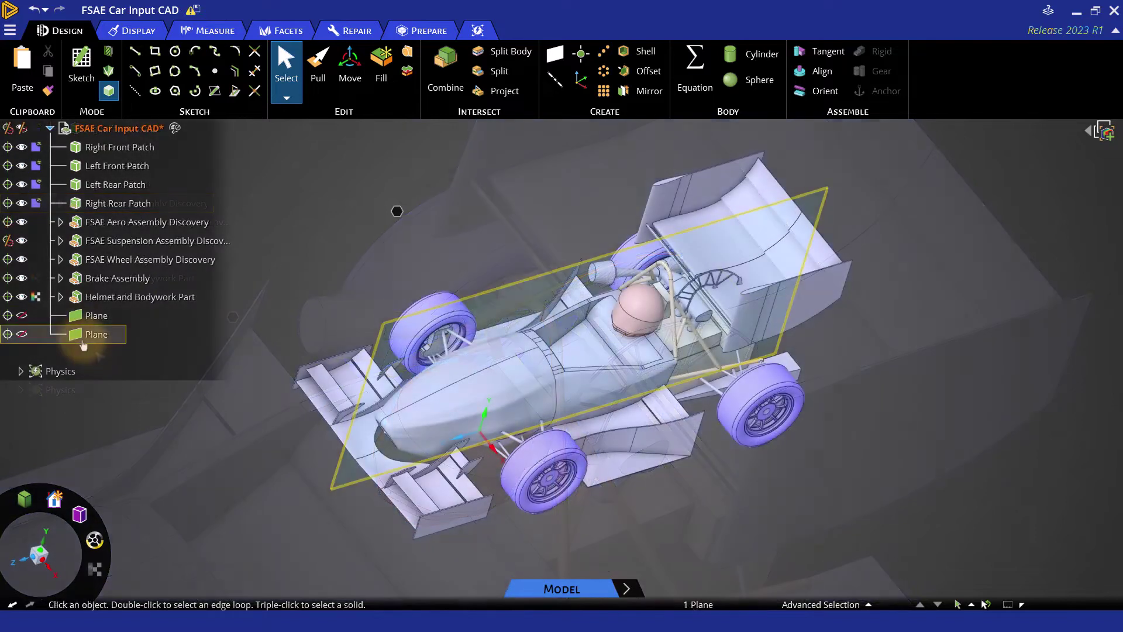
# Step: Show the car's vertical centre plane and mirror the swan neck mount about it to the other side of the rear wing
pyautogui.click(22, 334)
pyautogui.click(217, 460)
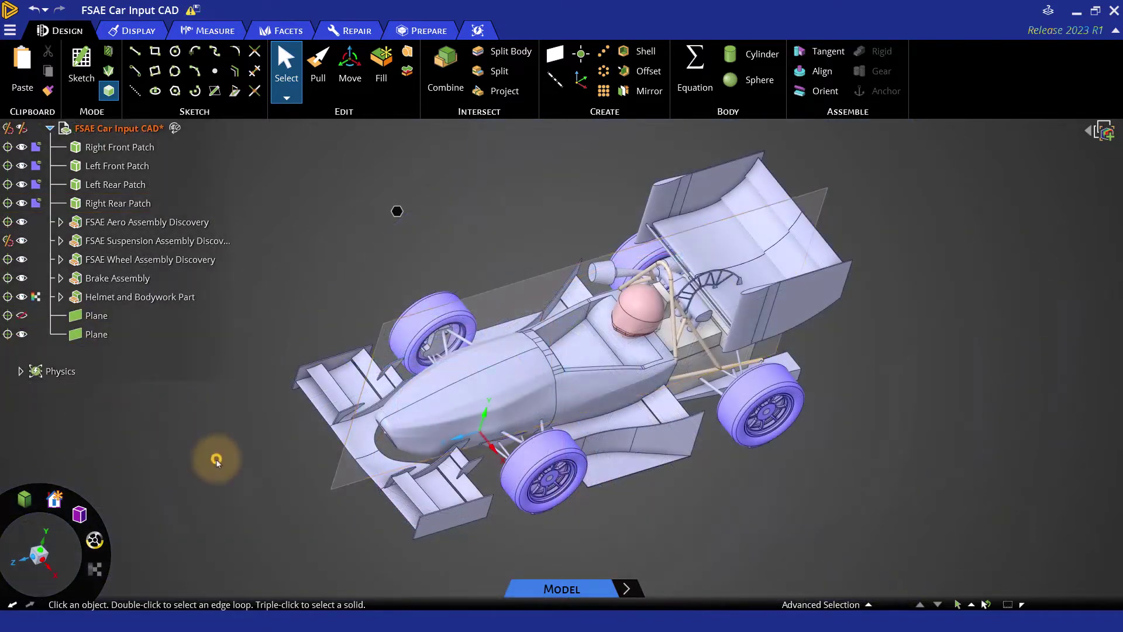
pyautogui.click(643, 91)
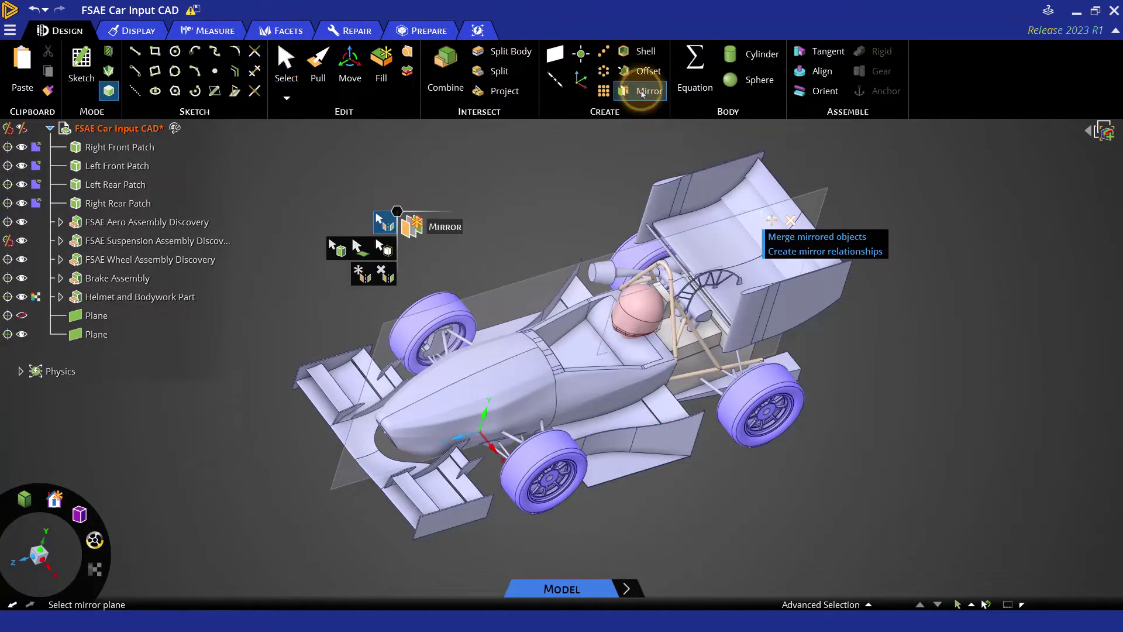
pyautogui.click(498, 286)
pyautogui.scroll(5, 707, 291)
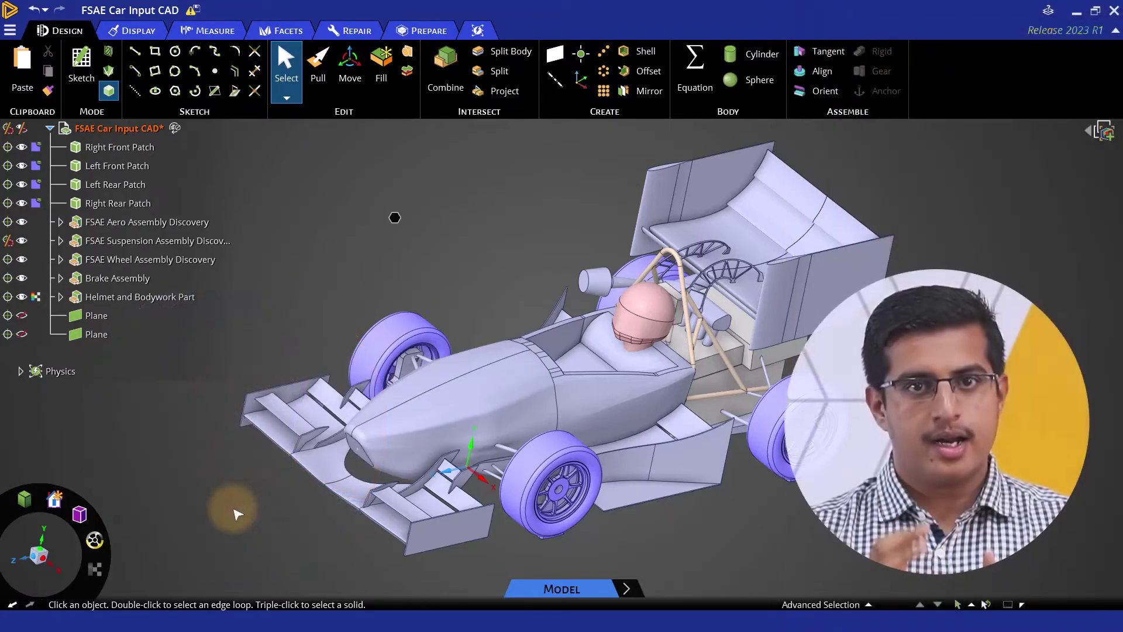
# Step: Remove the thin flap along the rear edge of the right front wing element by selecting its two narrow faces and filling them
pyautogui.scroll(10, 389, 390)
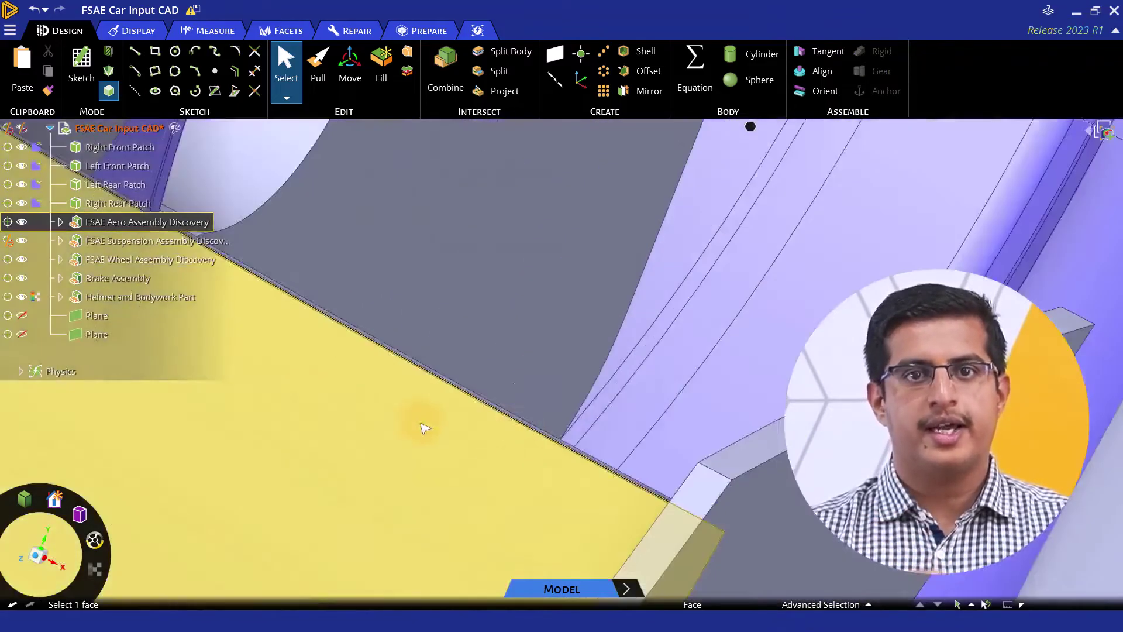
pyautogui.moveTo(536, 430); pyautogui.dragTo(729, 508, button='middle')
pyautogui.click(754, 526)
pyautogui.scroll(-7, 725, 504)
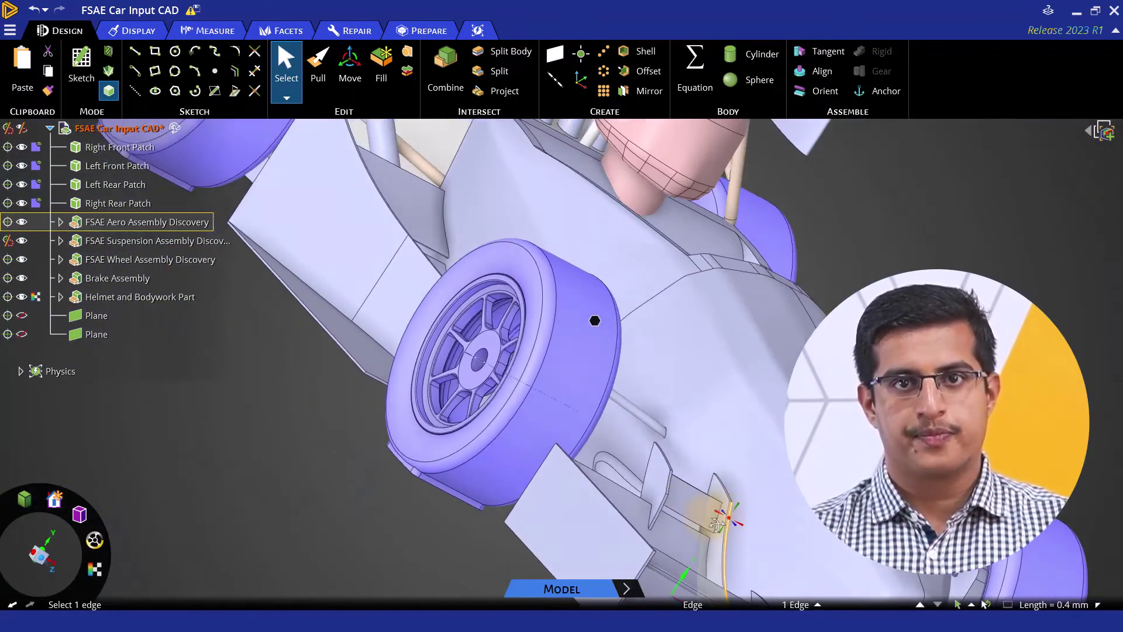
pyautogui.moveTo(712, 525); pyautogui.dragTo(594, 514, button='middle')
pyautogui.click(419, 487)
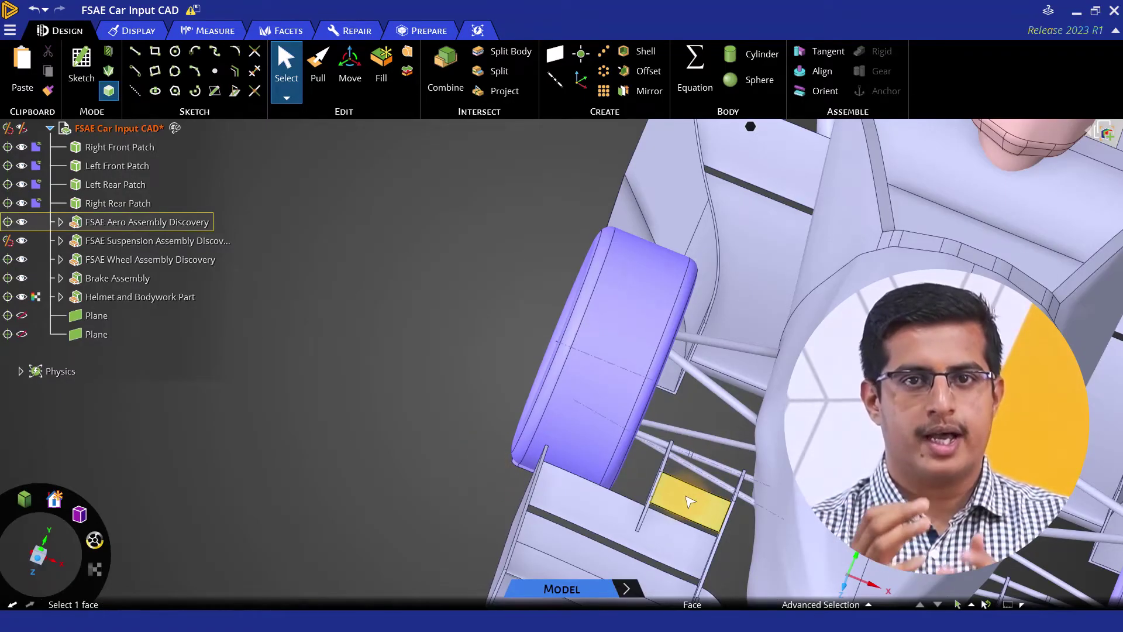
pyautogui.scroll(10, 690, 497)
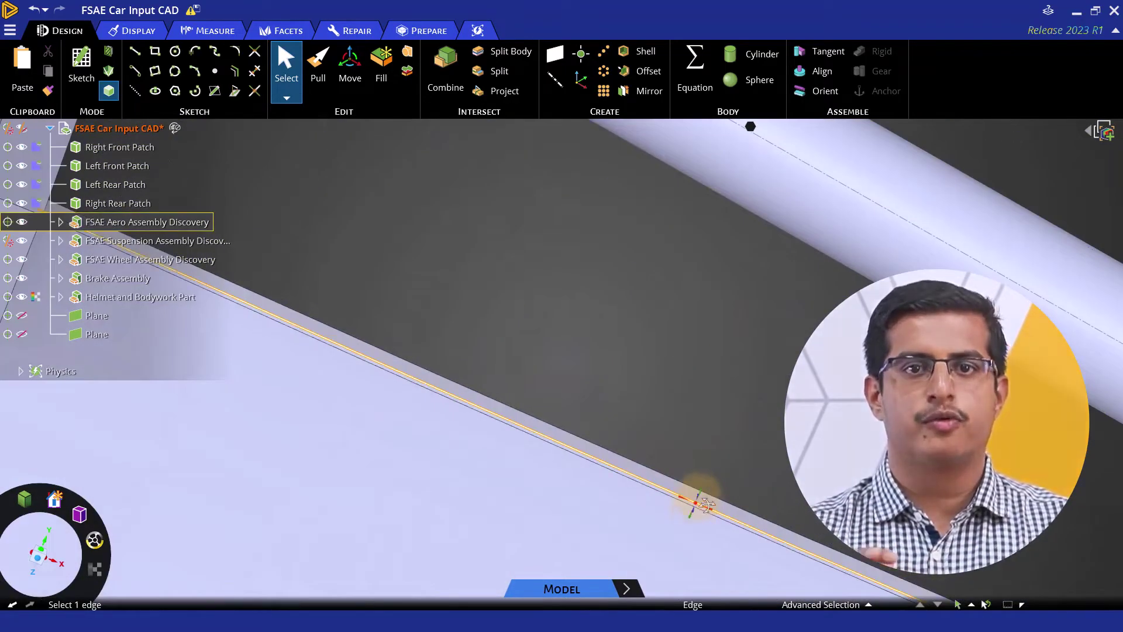
pyautogui.moveTo(696, 503)
pyautogui.mouseDown(button='middle')
pyautogui.moveTo(728, 445)
pyautogui.moveTo(692, 499)
pyautogui.mouseUp(button='middle')
pyautogui.click(670, 480)
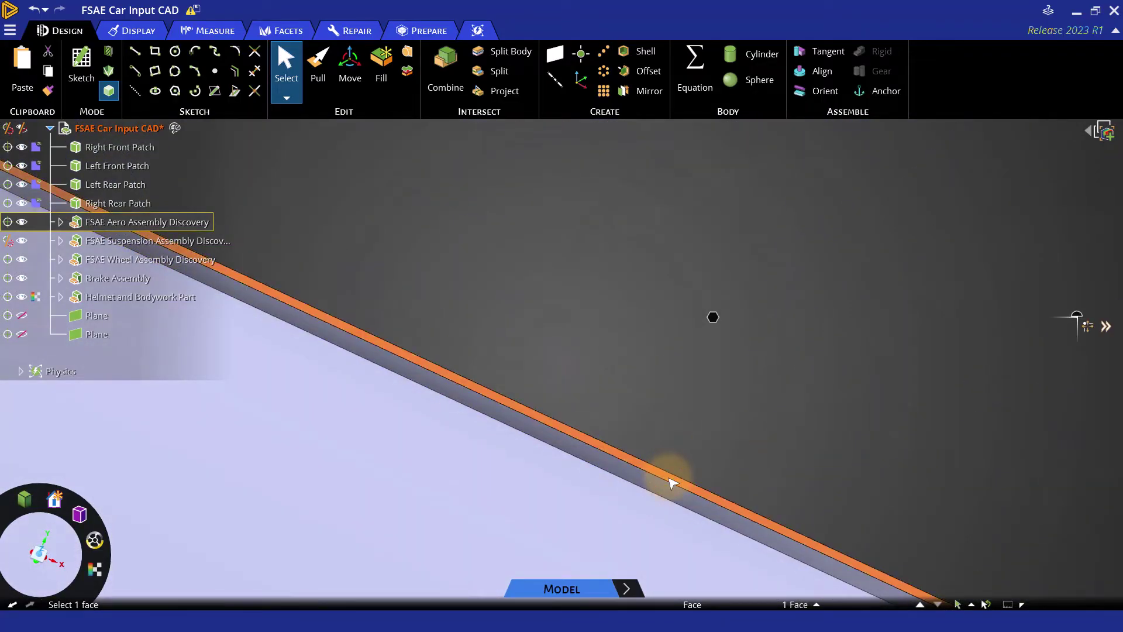
pyautogui.keyDown('ctrl'); pyautogui.click(664, 487); pyautogui.keyUp('ctrl')
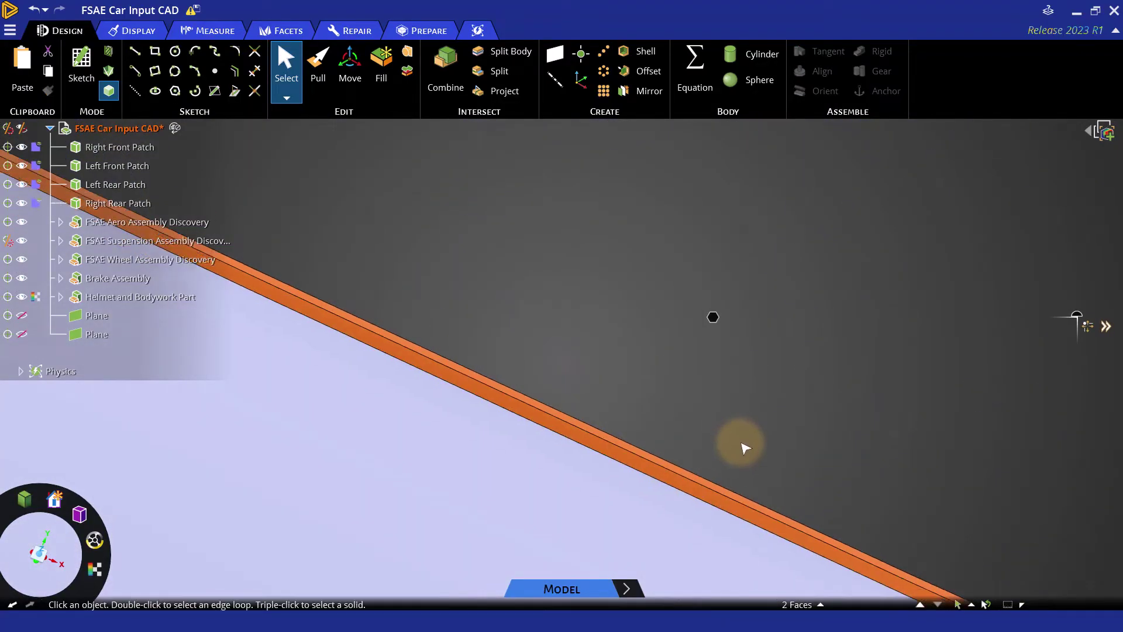
pyautogui.scroll(-5, 741, 448)
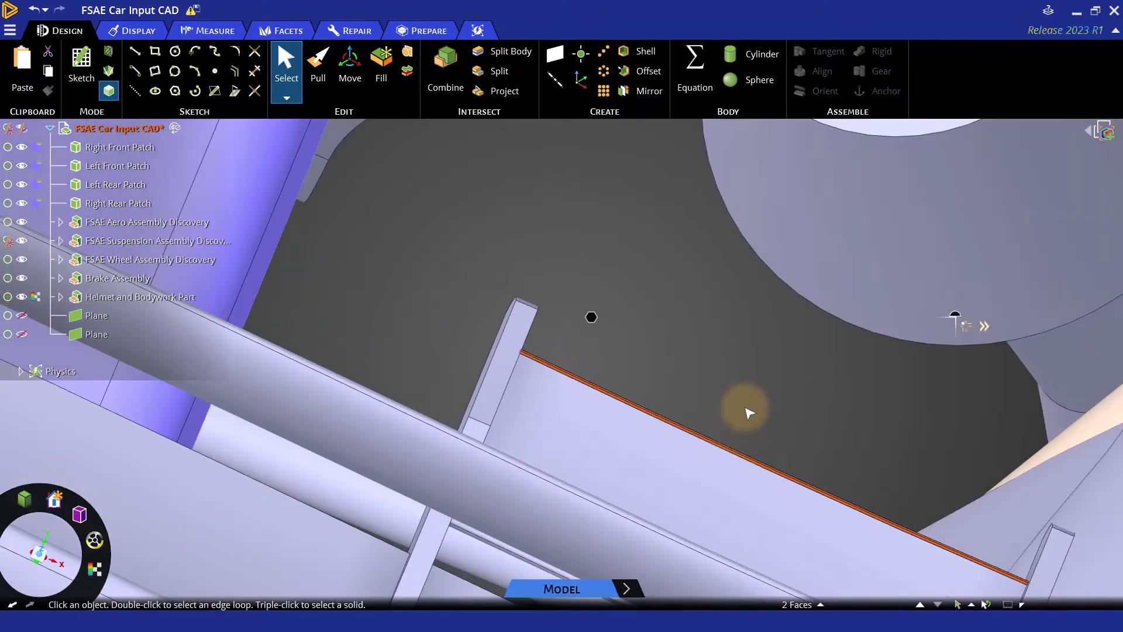
pyautogui.press('f')
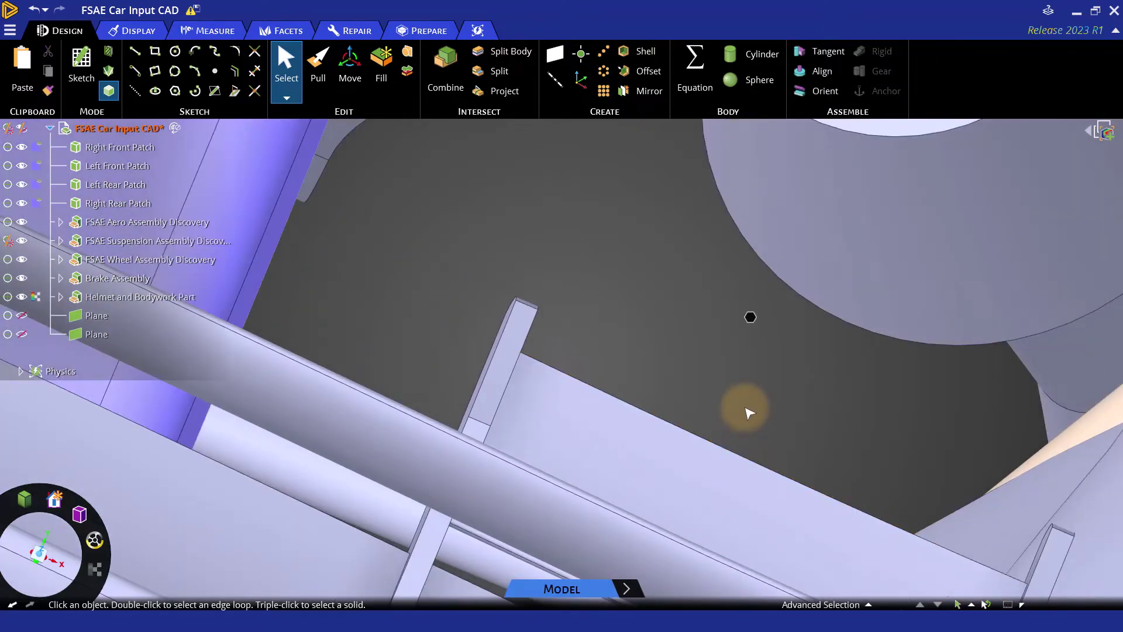
# Step: Remove the matching thin flap on the left front wing element by filling its two narrow faces
pyautogui.scroll(-3, 750, 414)
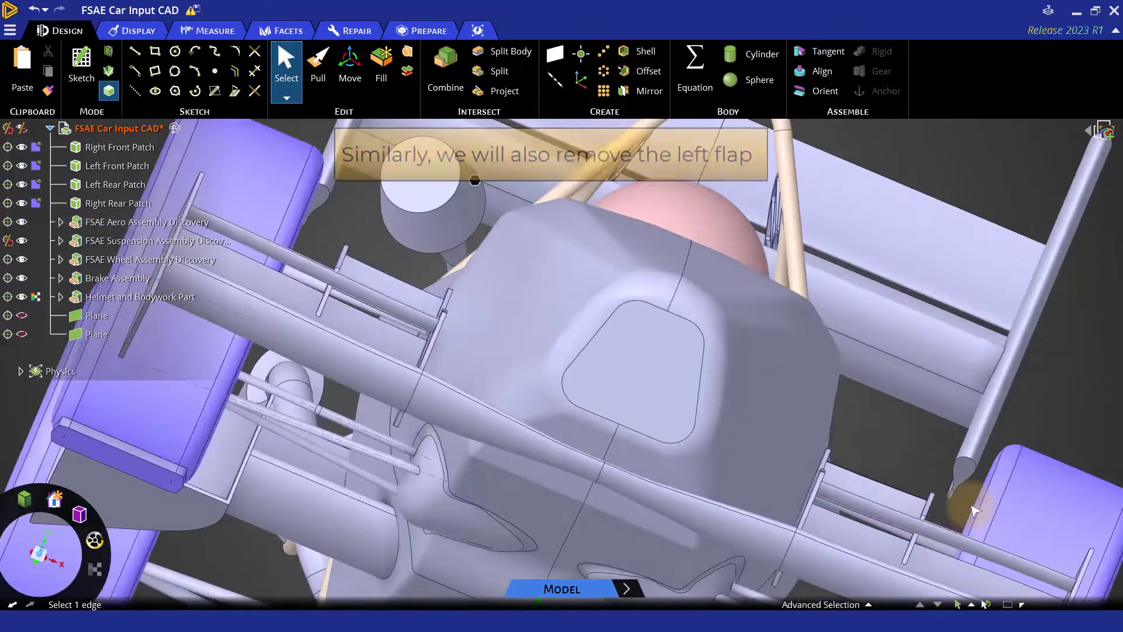
pyautogui.click(901, 473)
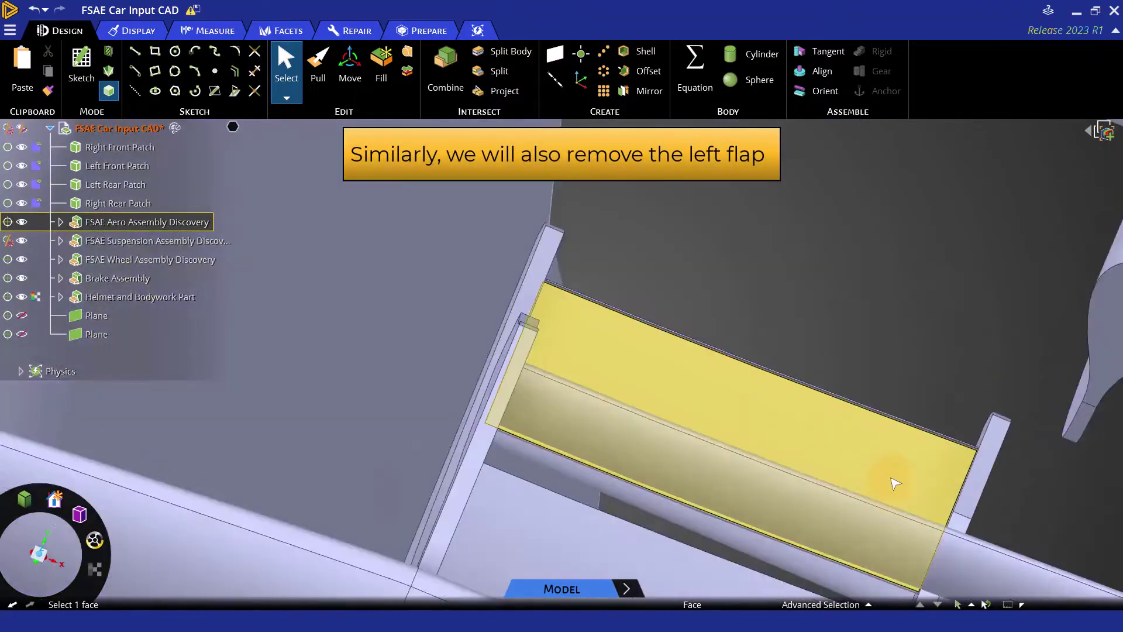
pyautogui.scroll(6, 928, 394)
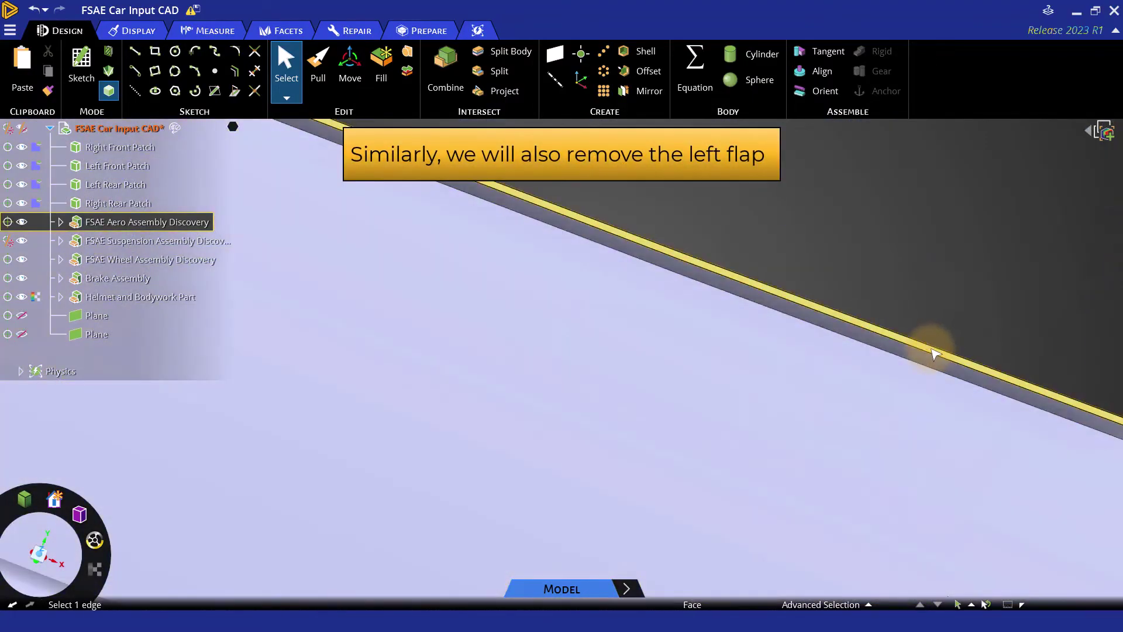
pyautogui.keyDown('ctrl'); pyautogui.click(934, 354); pyautogui.keyUp('ctrl')
pyautogui.scroll(-5, 955, 324)
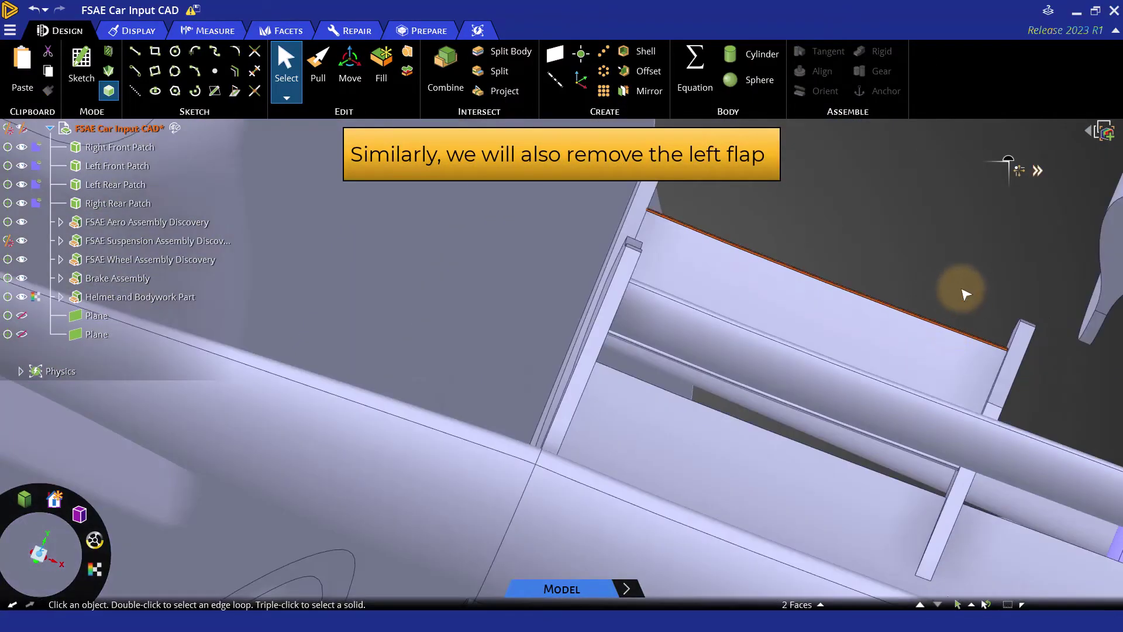
pyautogui.press('f')
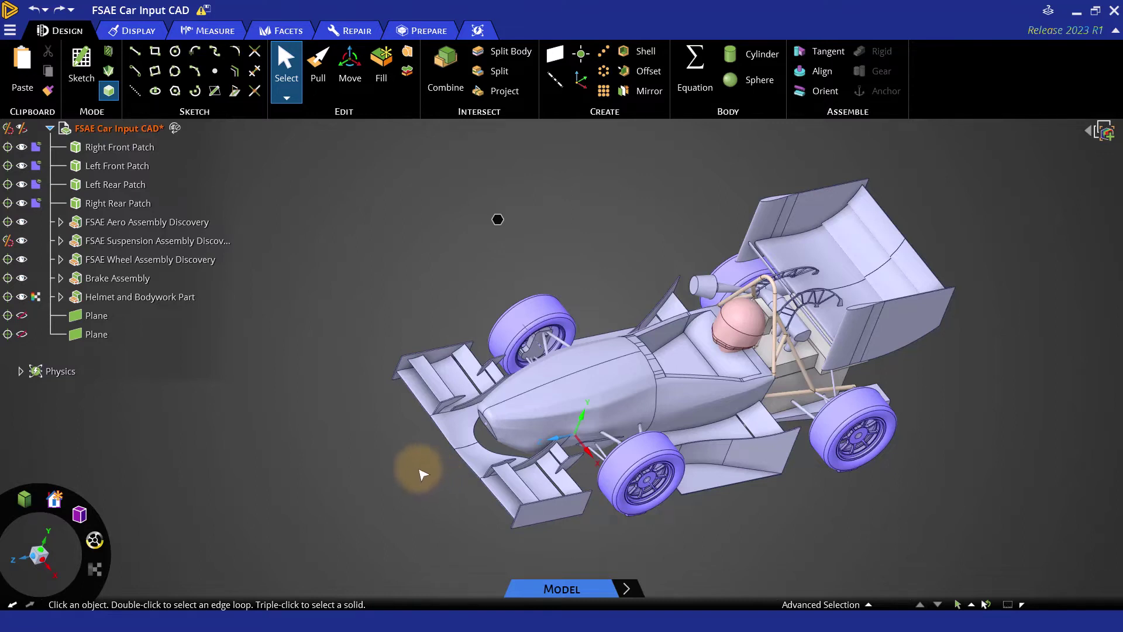
# Step: Combine the two front wing halves into a single body
pyautogui.keyDown('shift'); pyautogui.moveTo(435, 475); pyautogui.dragTo(424, 454, button='middle'); pyautogui.keyUp('shift')
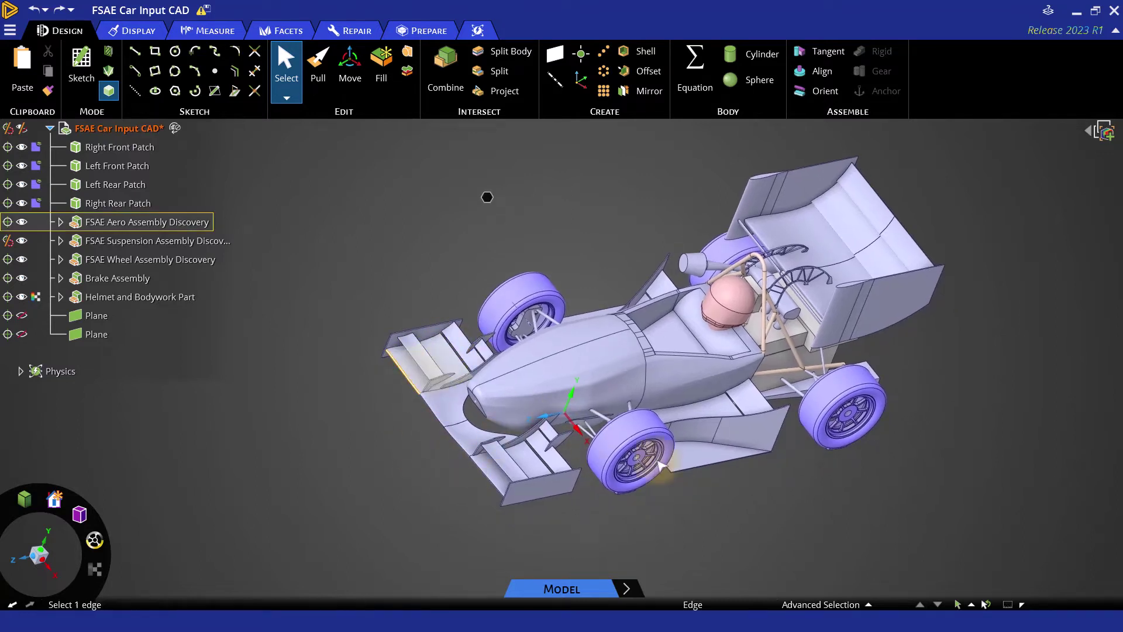
pyautogui.tripleClick(448, 412)
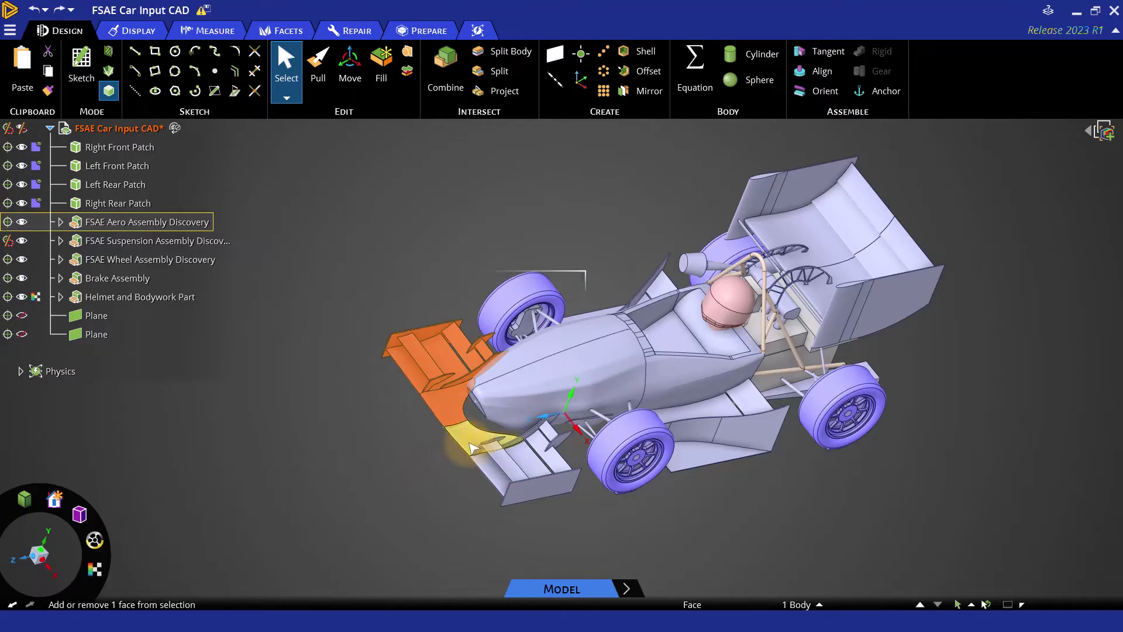
pyautogui.keyDown('ctrl'); pyautogui.tripleClick(468, 446); pyautogui.keyUp('ctrl')
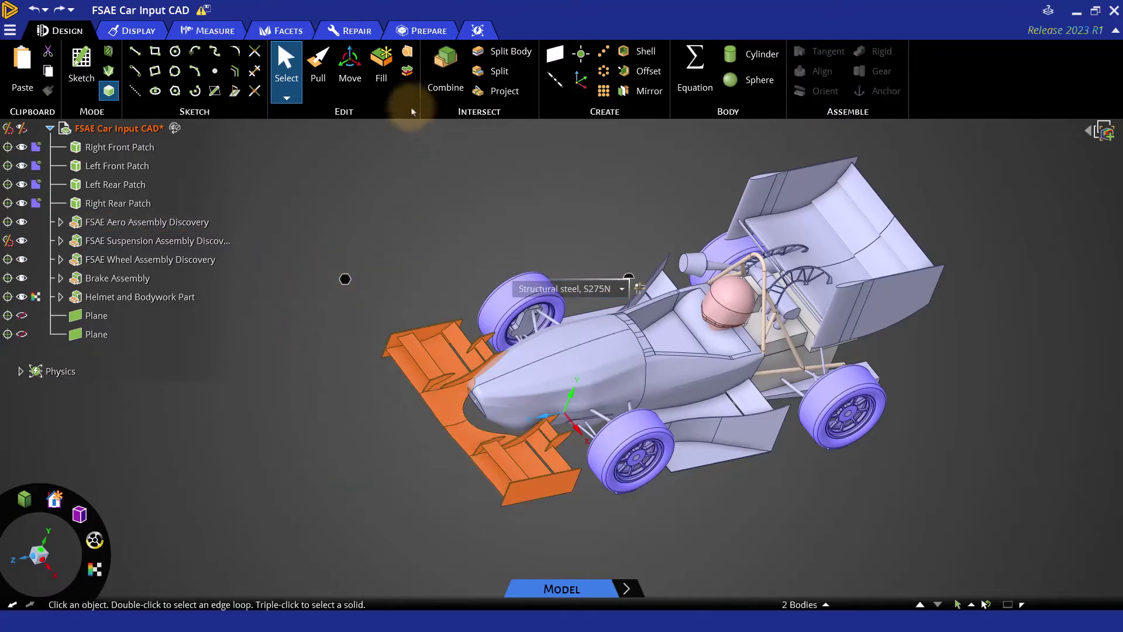
pyautogui.click(446, 58)
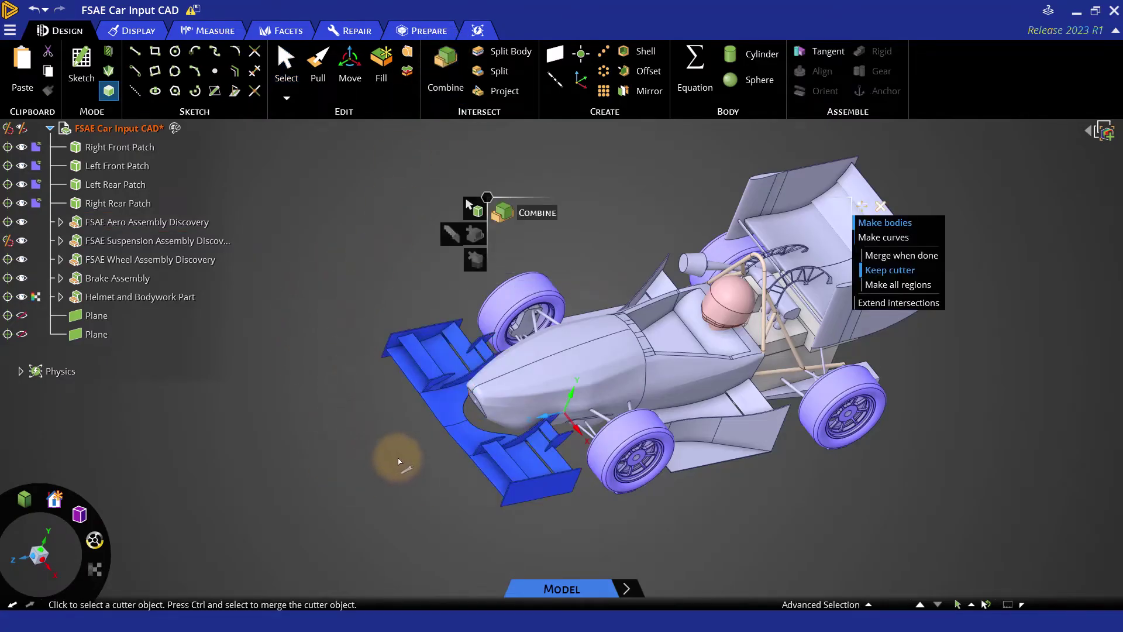
pyautogui.press('Escape')
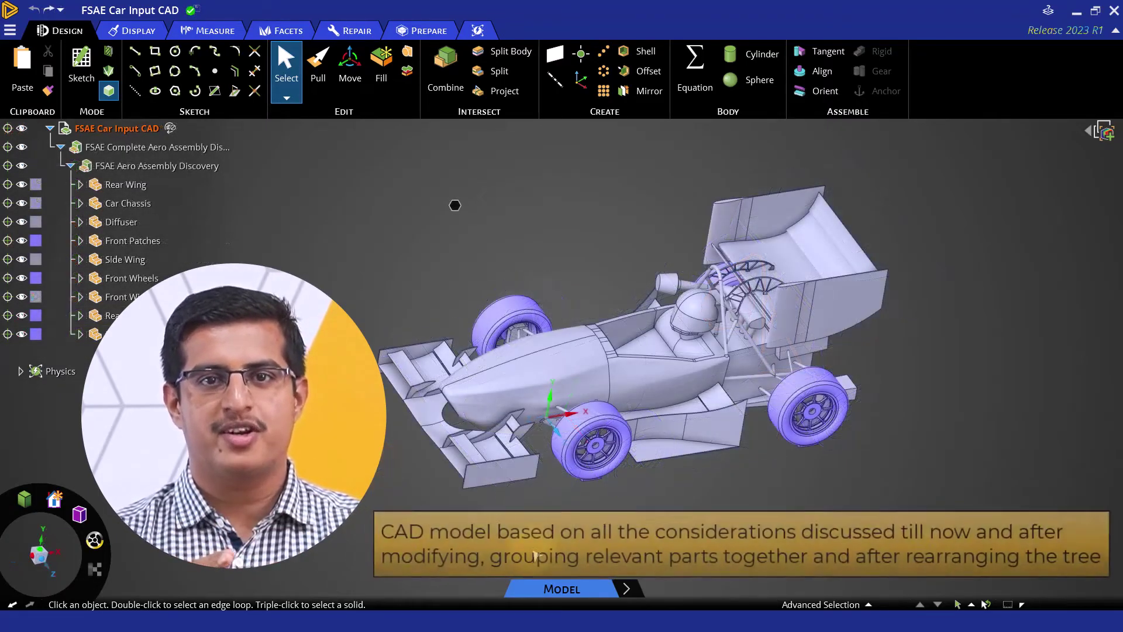
# Step: Examine the simplified car model with its regrouped parts from the front and rear
pyautogui.scroll(-1, 927, 387)
pyautogui.scroll(2, 927, 387)
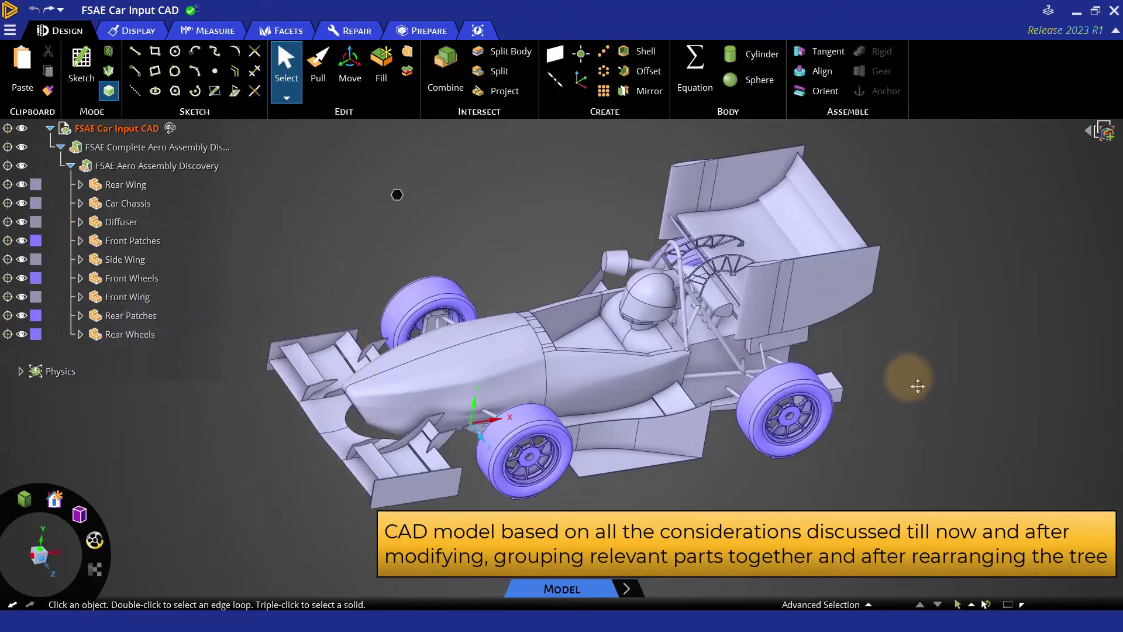
pyautogui.moveTo(915, 384)
pyautogui.keyDown('shift'); pyautogui.mouseDown(button='middle')
pyautogui.moveTo(927, 411)
pyautogui.moveTo(928, 396)
pyautogui.mouseUp(button='middle'); pyautogui.keyUp('shift')
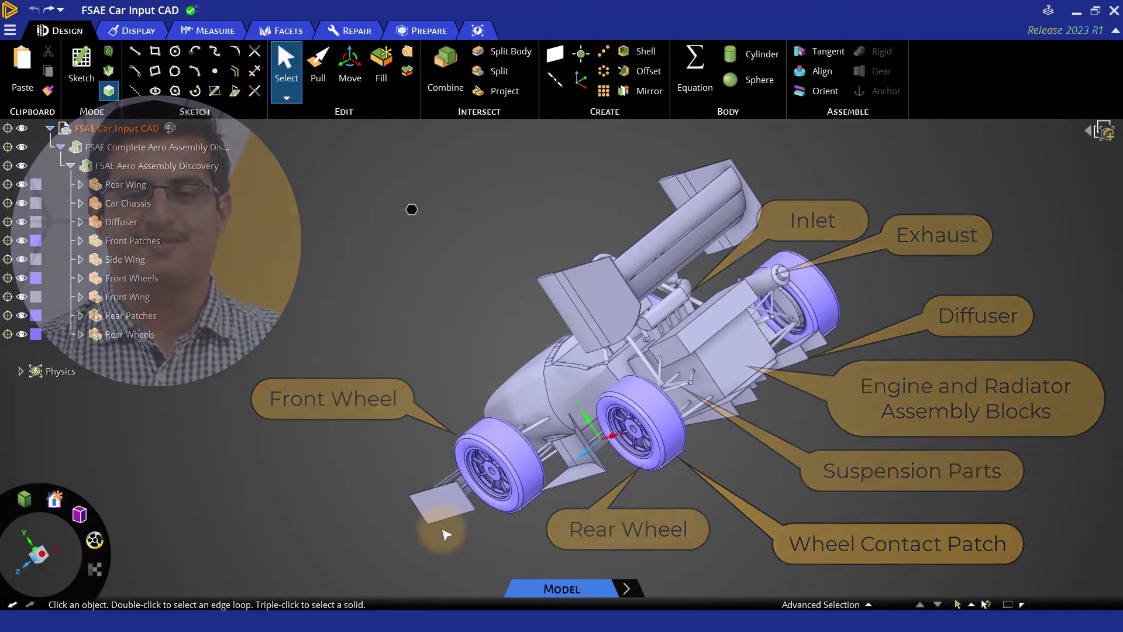
pyautogui.click(40, 553)
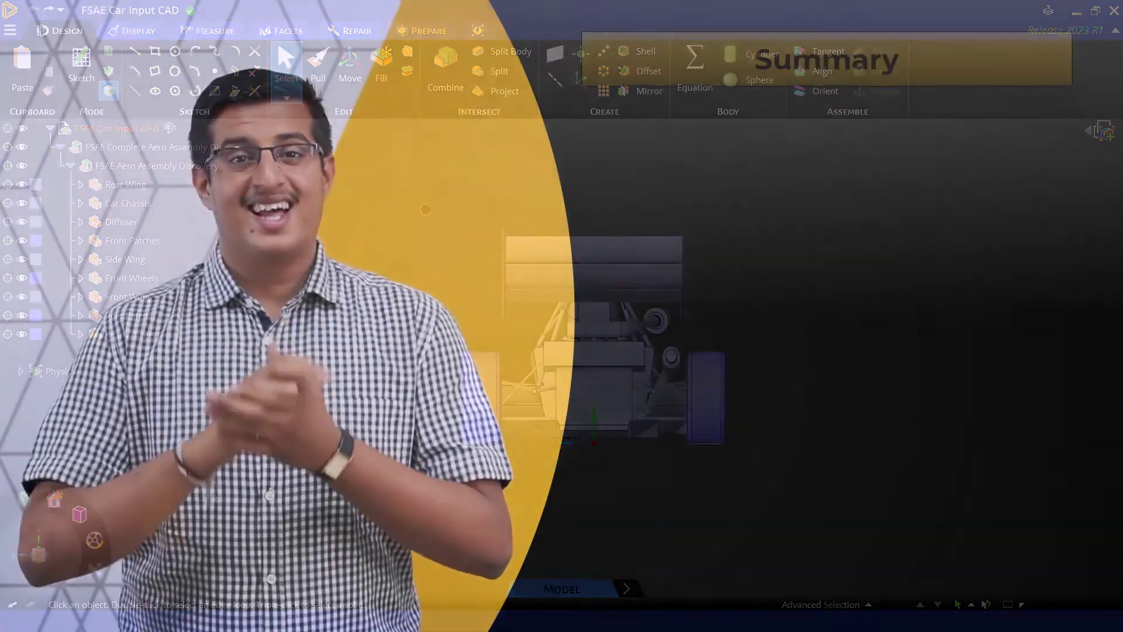